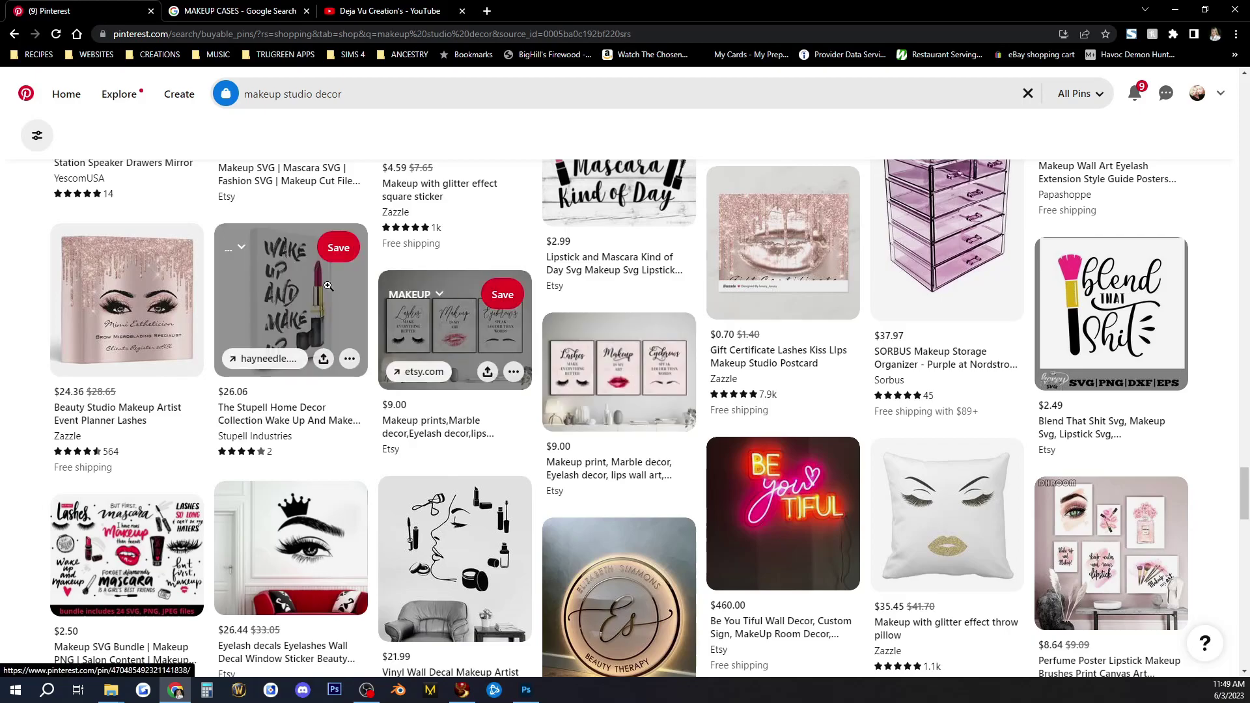
Go back to the beauty salon posters results and save the cosmetics image with the teal background in the TEXT folder.
{"action": "scroll", "coordinate": [327, 292], "scroll_direction": "up", "scroll_amount": 5}
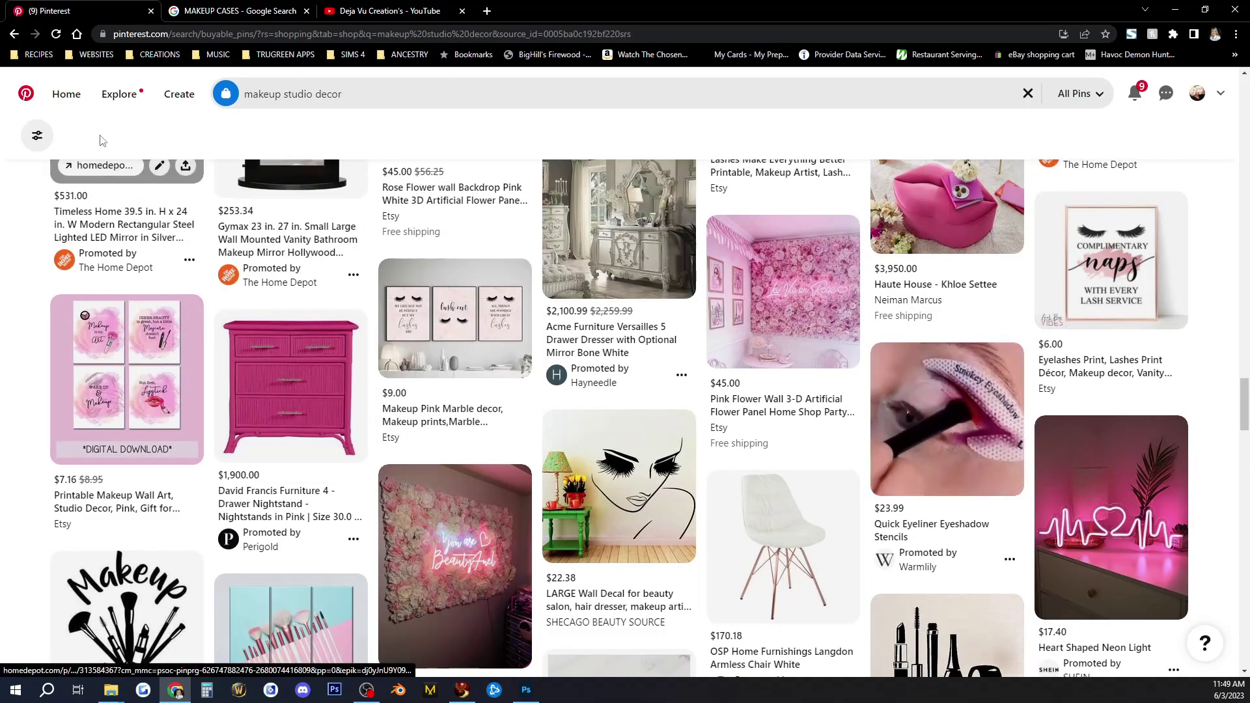
{"action": "left_click", "coordinate": [15, 33]}
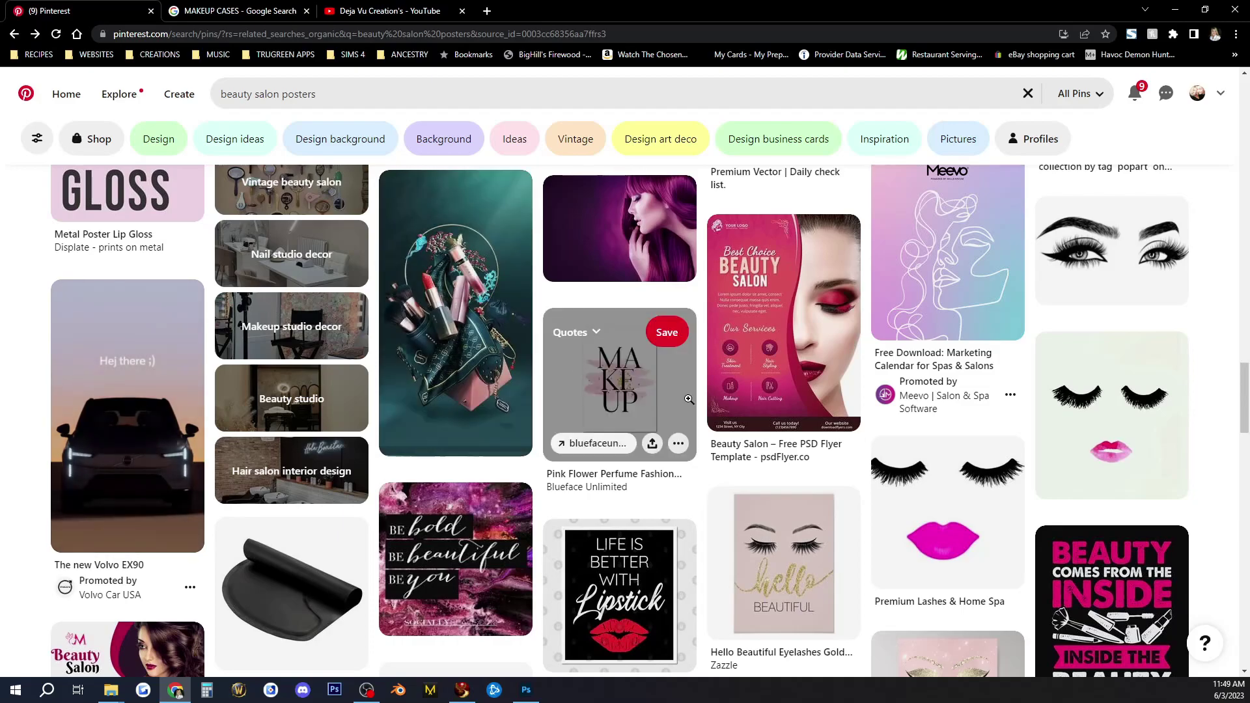
{"action": "scroll", "coordinate": [716, 440], "scroll_direction": "down", "scroll_amount": 1}
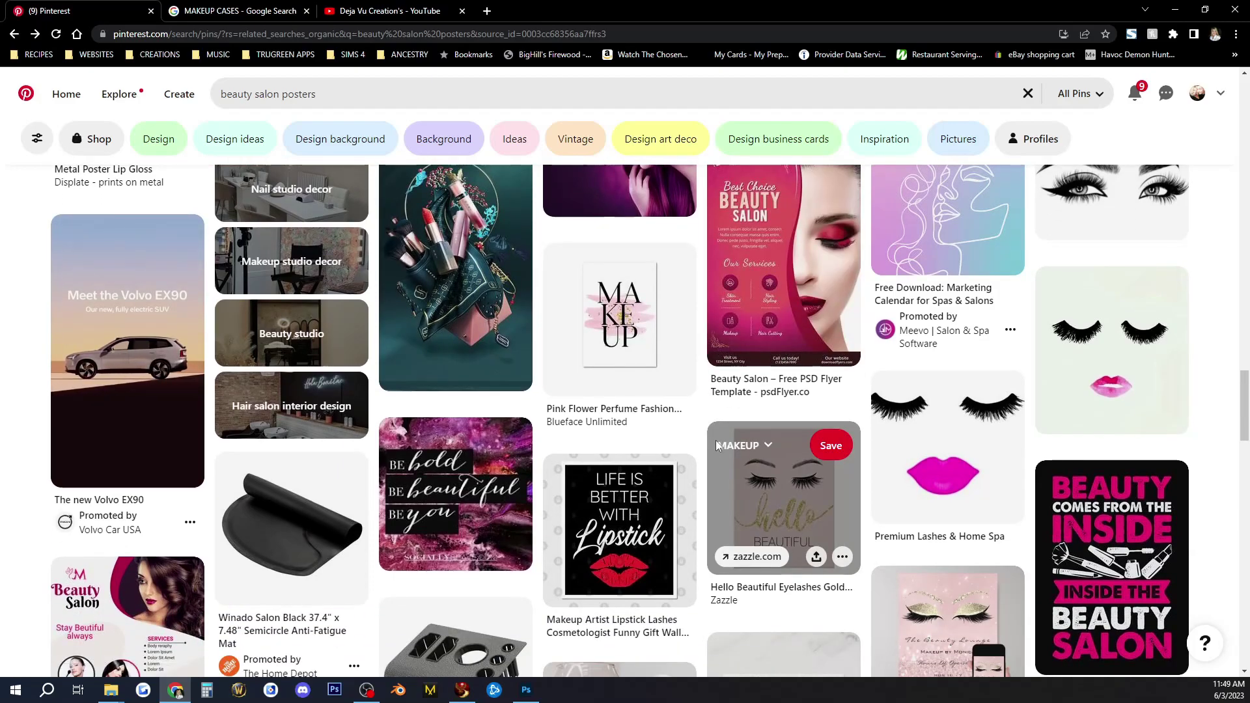
{"action": "scroll", "coordinate": [716, 440], "scroll_direction": "up", "scroll_amount": 2}
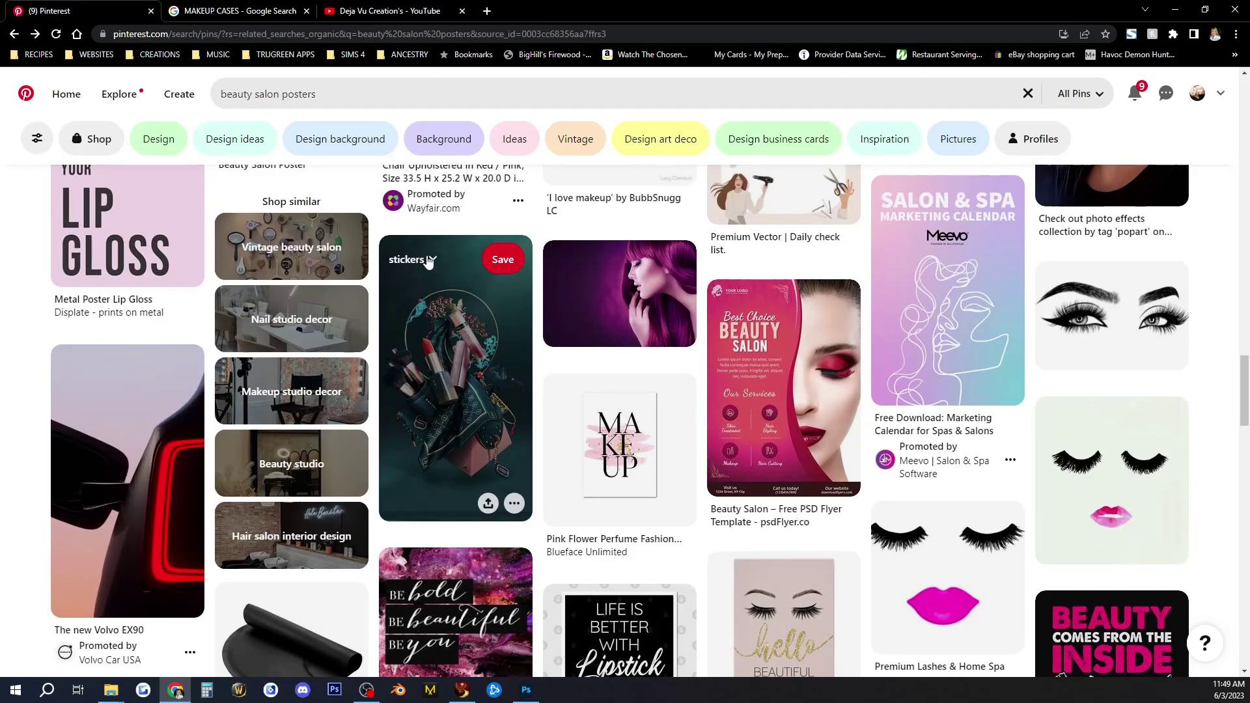
{"action": "right_click", "coordinate": [459, 360]}
{"action": "left_click", "coordinate": [512, 496]}
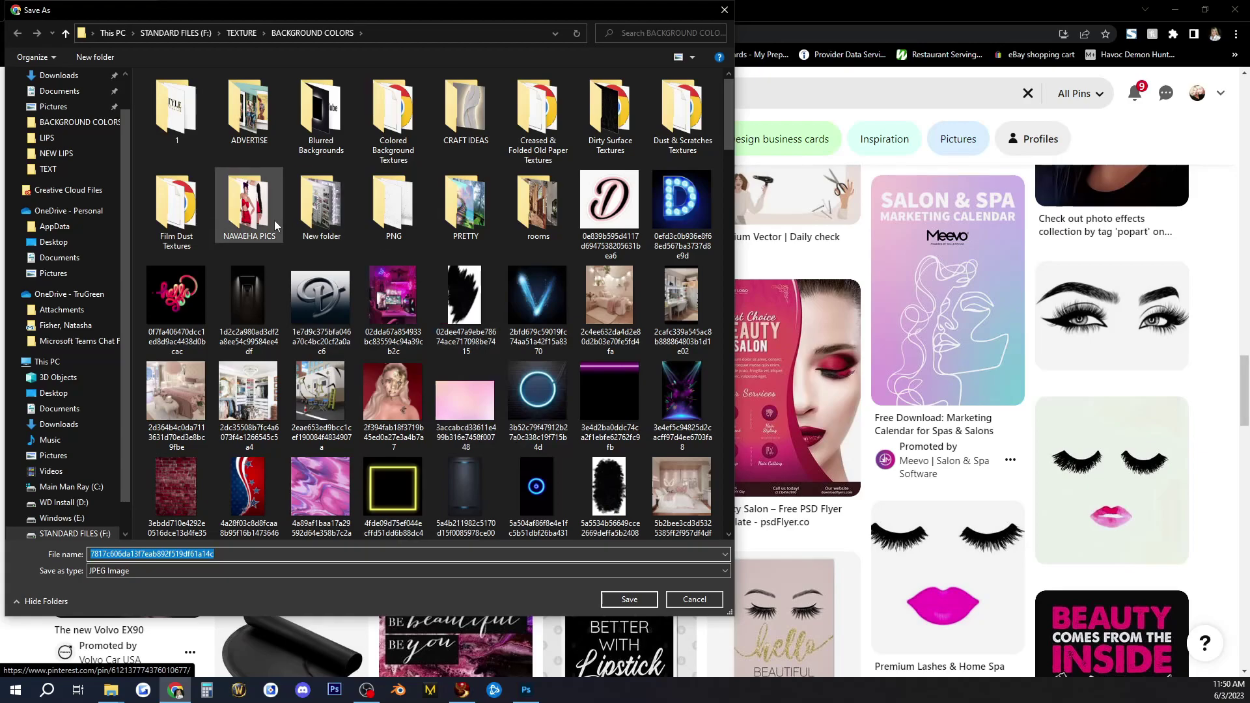
{"action": "left_click", "coordinate": [51, 168]}
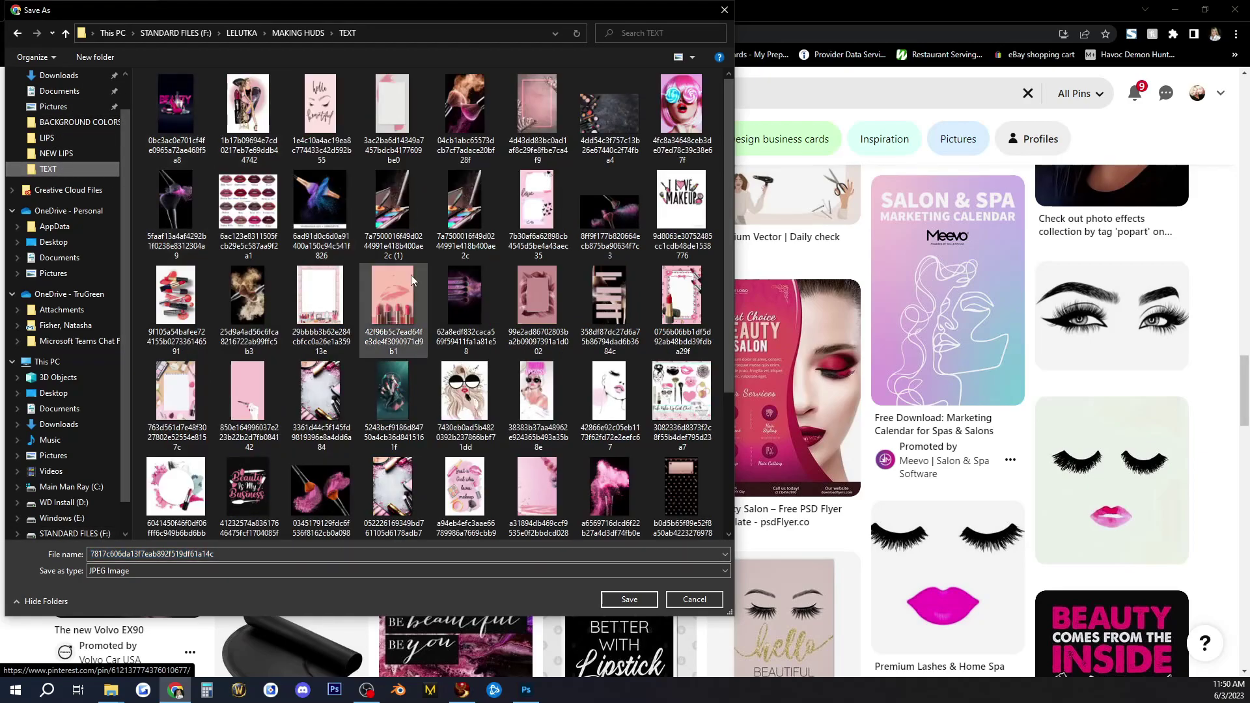
{"action": "left_click", "coordinate": [629, 599]}
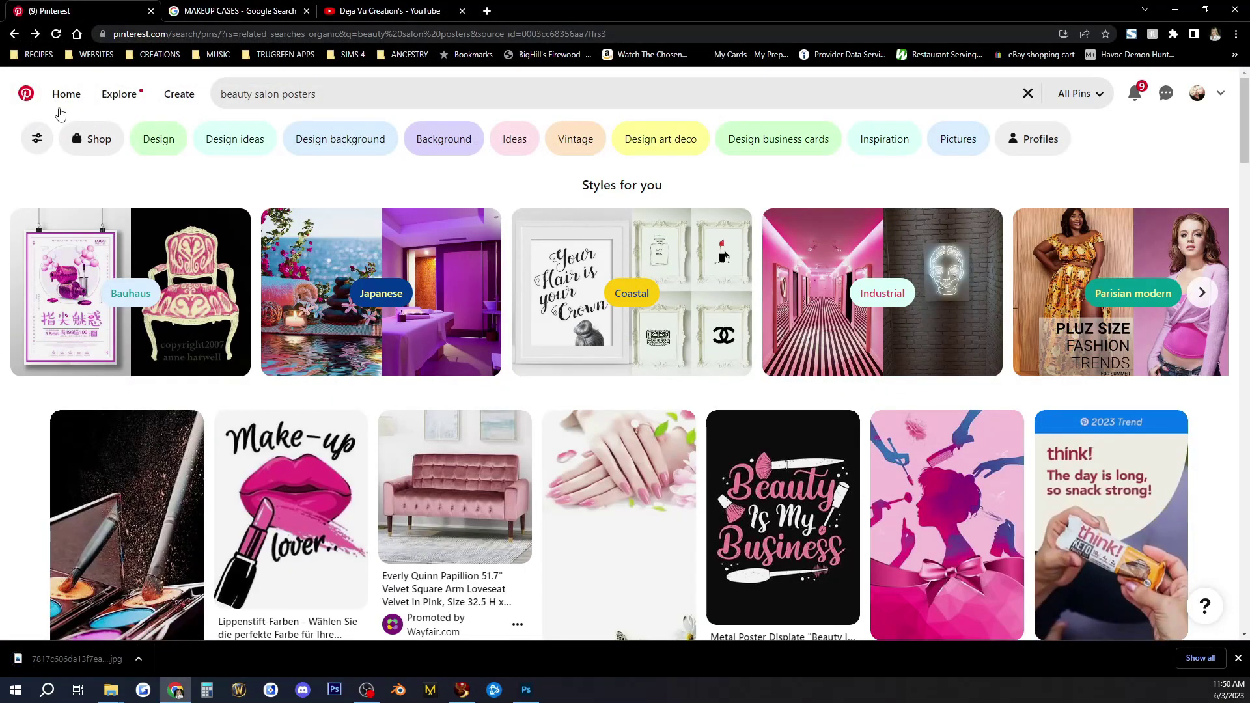
Go back through the earlier Pinterest pages to the "lookbook layout MAKEUP LAYOUT" search results.
{"action": "left_click", "coordinate": [14, 36]}
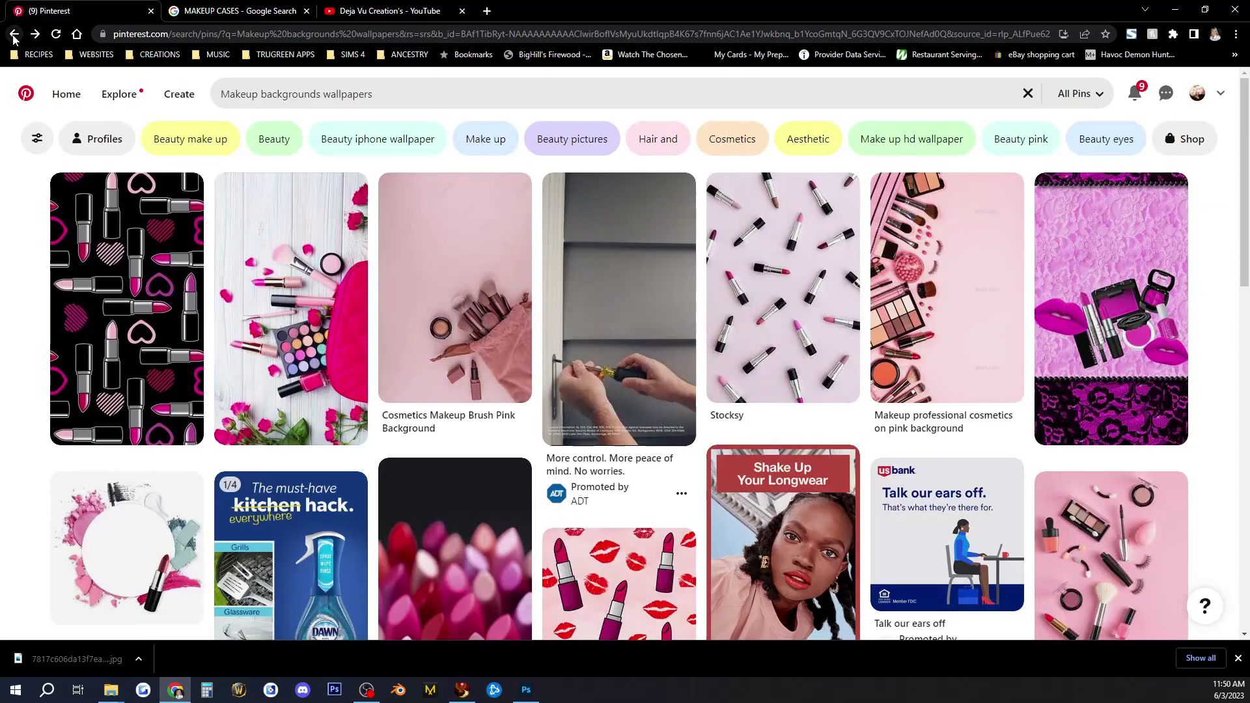
{"action": "left_click", "coordinate": [14, 36]}
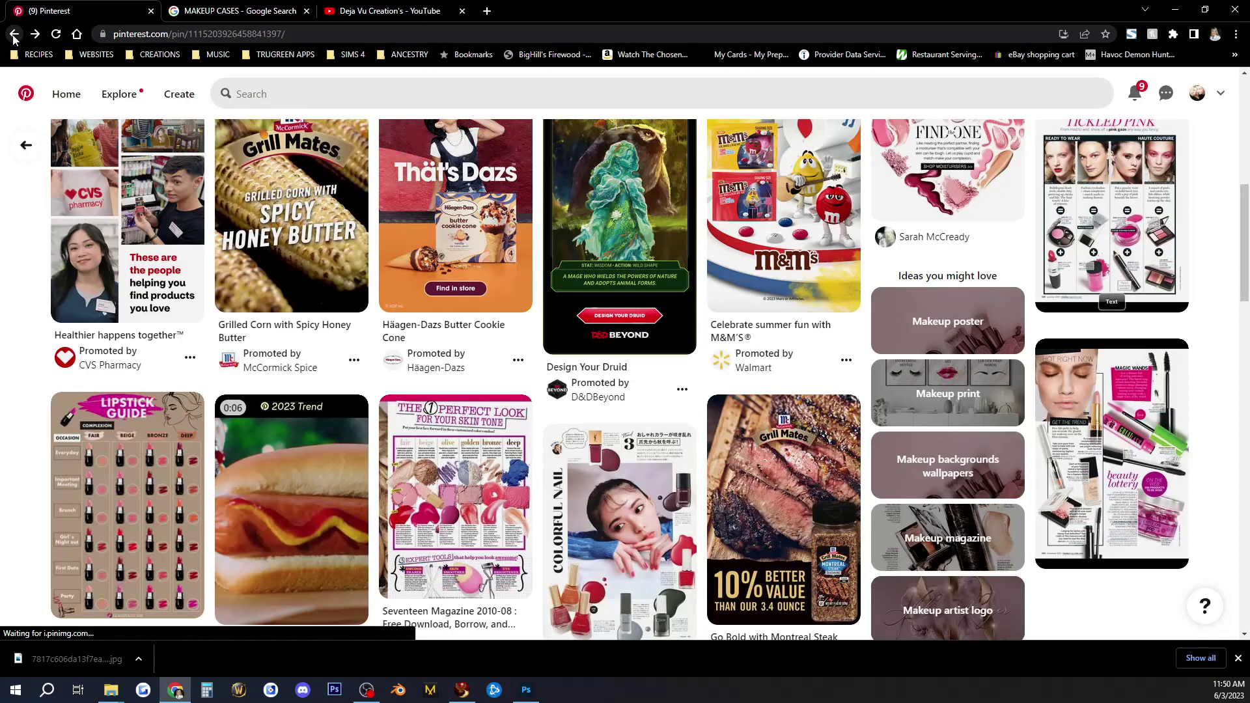
{"action": "scroll", "coordinate": [392, 256], "scroll_direction": "up", "scroll_amount": 8}
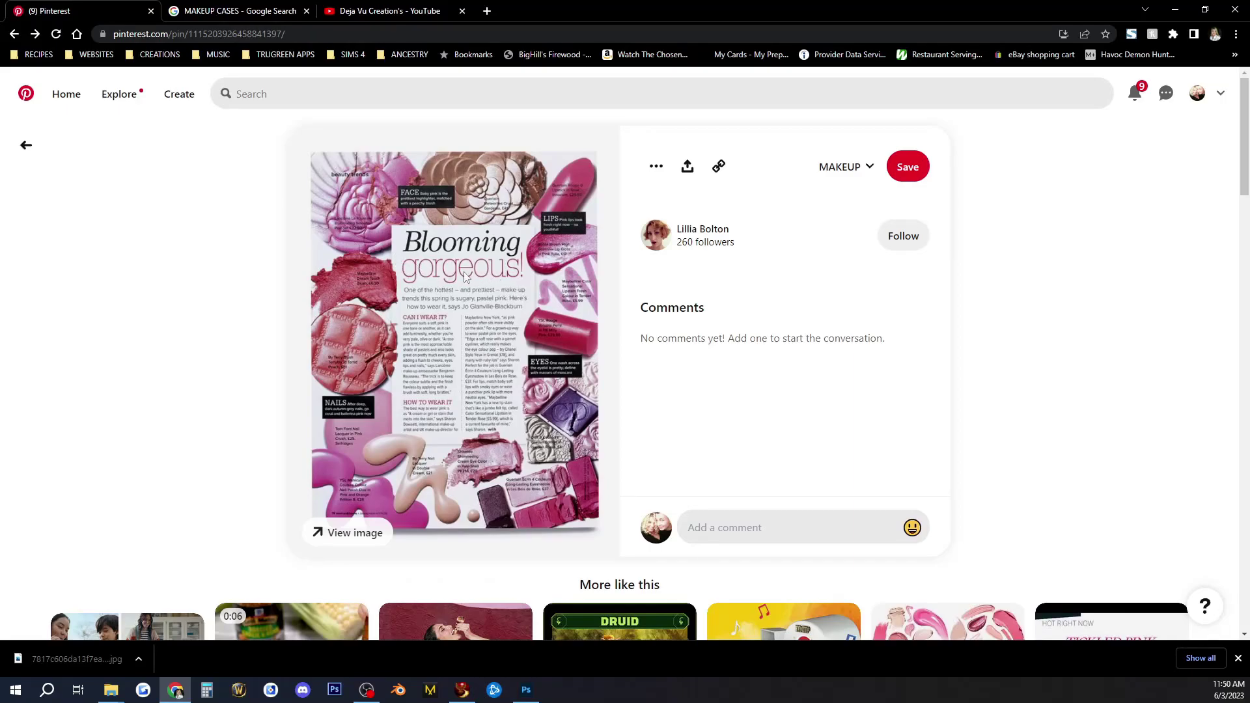
{"action": "left_click", "coordinate": [26, 145]}
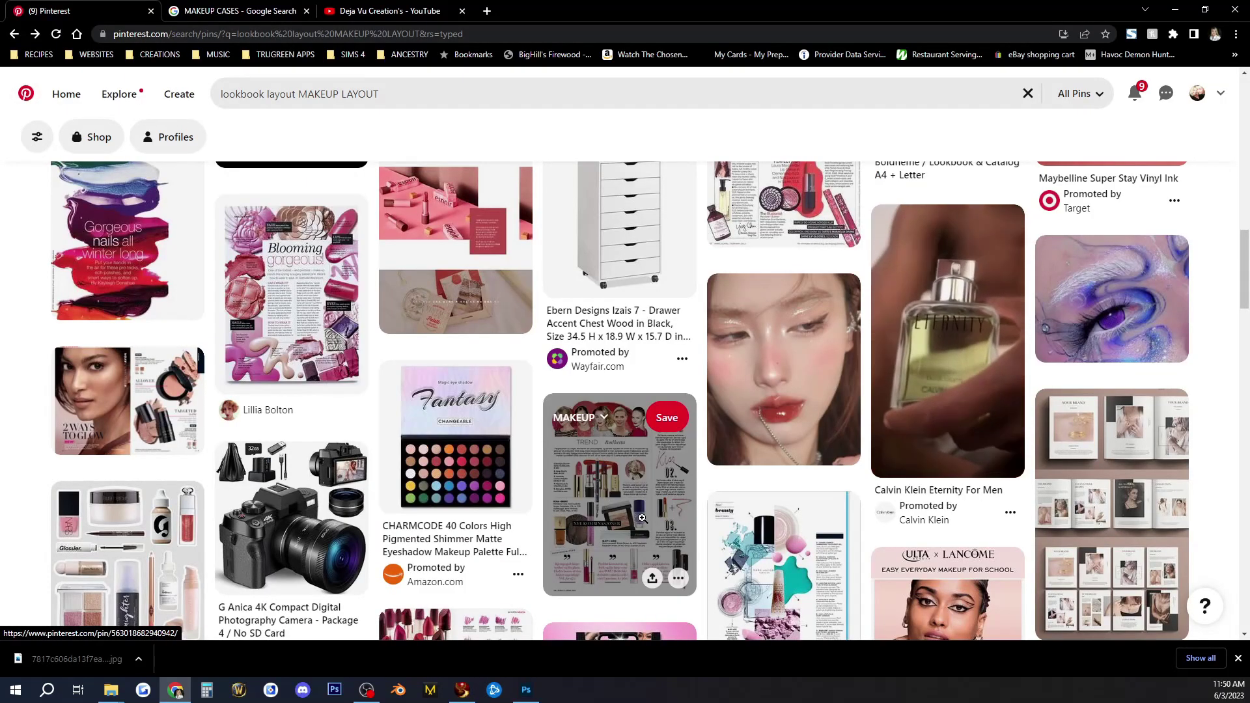
Look through the makeup lookbook layout pins for magazine-style design ideas.
{"action": "scroll", "coordinate": [657, 473], "scroll_direction": "up", "scroll_amount": 1}
{"action": "scroll", "coordinate": [657, 470], "scroll_direction": "up", "scroll_amount": 1}
{"action": "scroll", "coordinate": [656, 466], "scroll_direction": "down", "scroll_amount": 5}
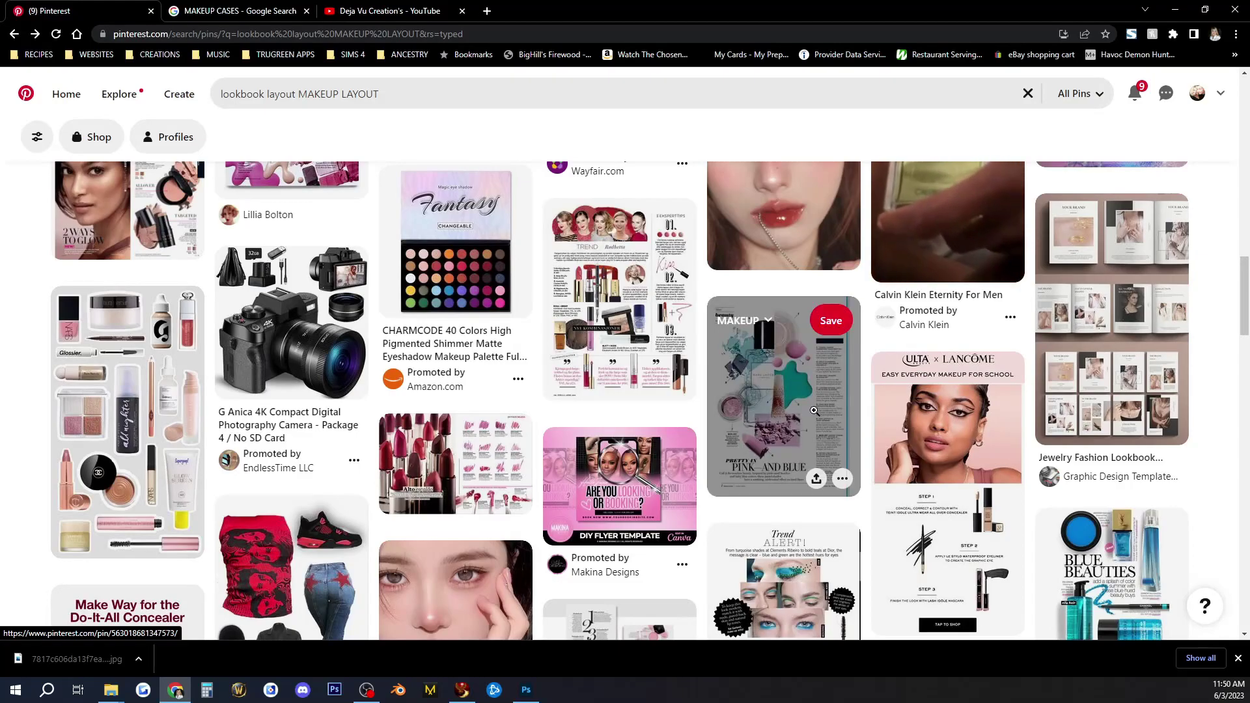
{"action": "scroll", "coordinate": [806, 415], "scroll_direction": "down", "scroll_amount": 4}
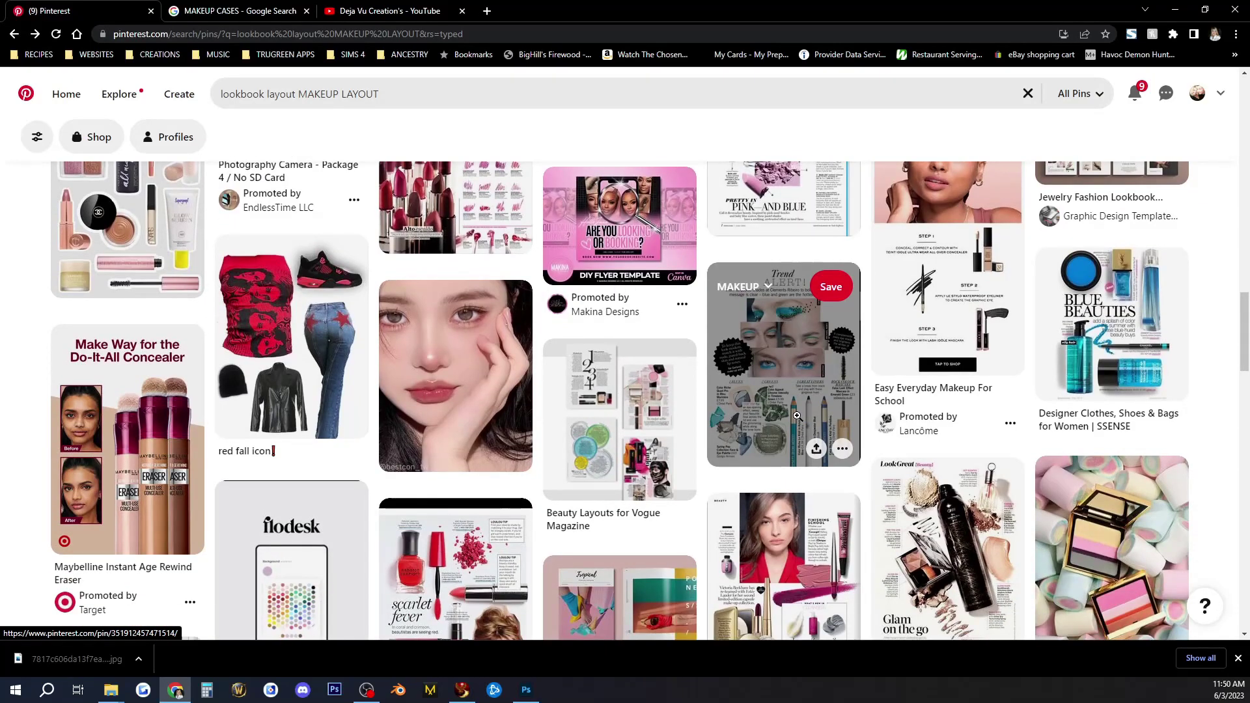
{"action": "scroll", "coordinate": [797, 415], "scroll_direction": "down", "scroll_amount": 2}
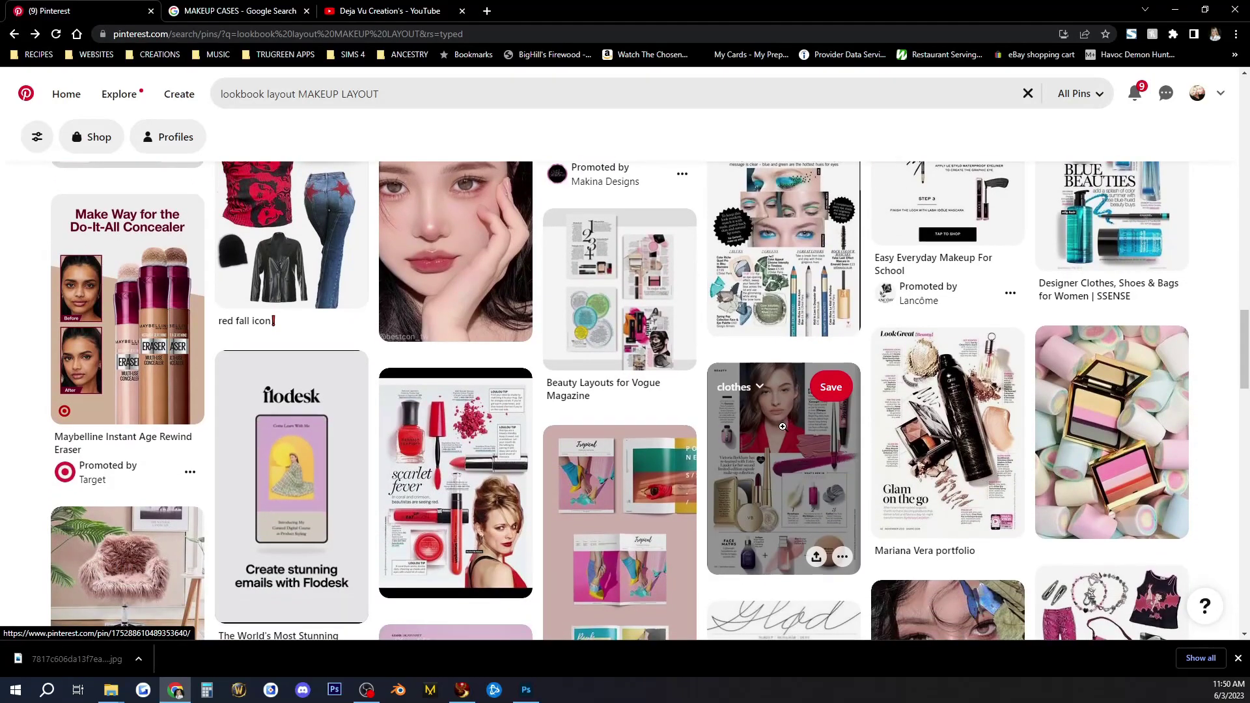
{"action": "scroll", "coordinate": [768, 427], "scroll_direction": "down", "scroll_amount": 3}
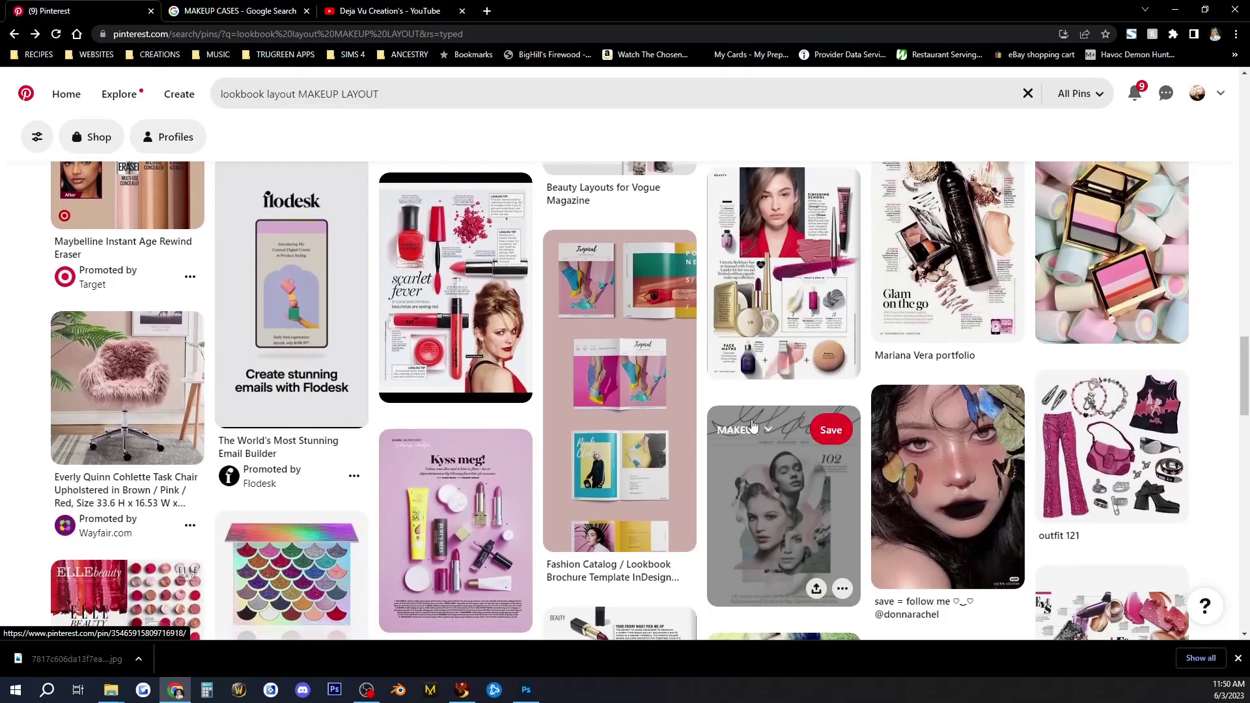
{"action": "scroll", "coordinate": [508, 403], "scroll_direction": "down", "scroll_amount": 4}
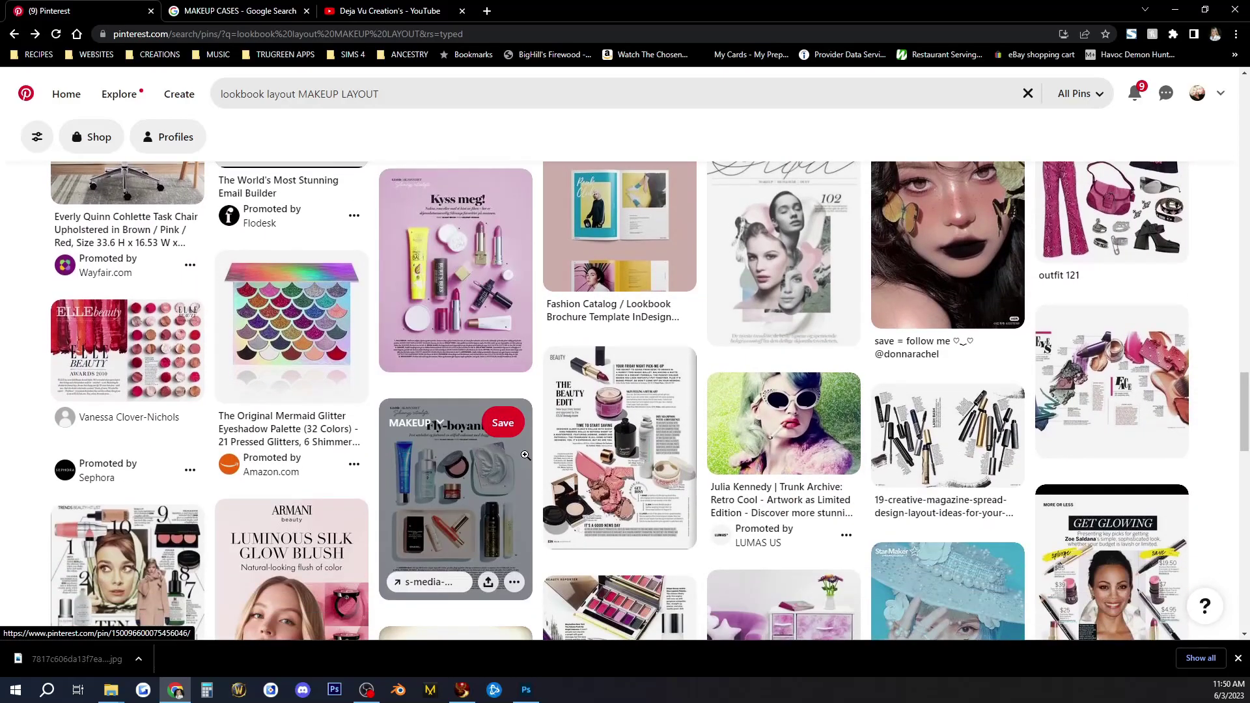
{"action": "scroll", "coordinate": [651, 423], "scroll_direction": "down", "scroll_amount": 3}
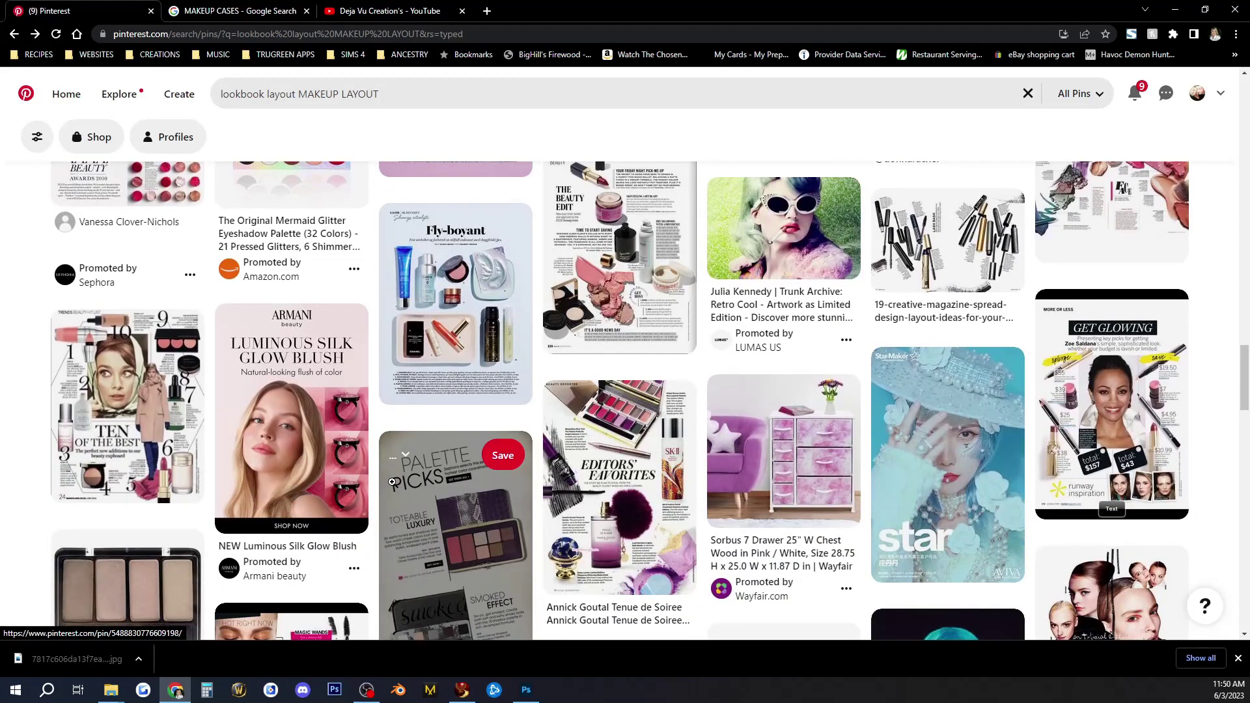
{"action": "scroll", "coordinate": [391, 489], "scroll_direction": "down", "scroll_amount": 2}
{"action": "scroll", "coordinate": [390, 507], "scroll_direction": "down", "scroll_amount": 1}
{"action": "scroll", "coordinate": [499, 441], "scroll_direction": "down", "scroll_amount": 6}
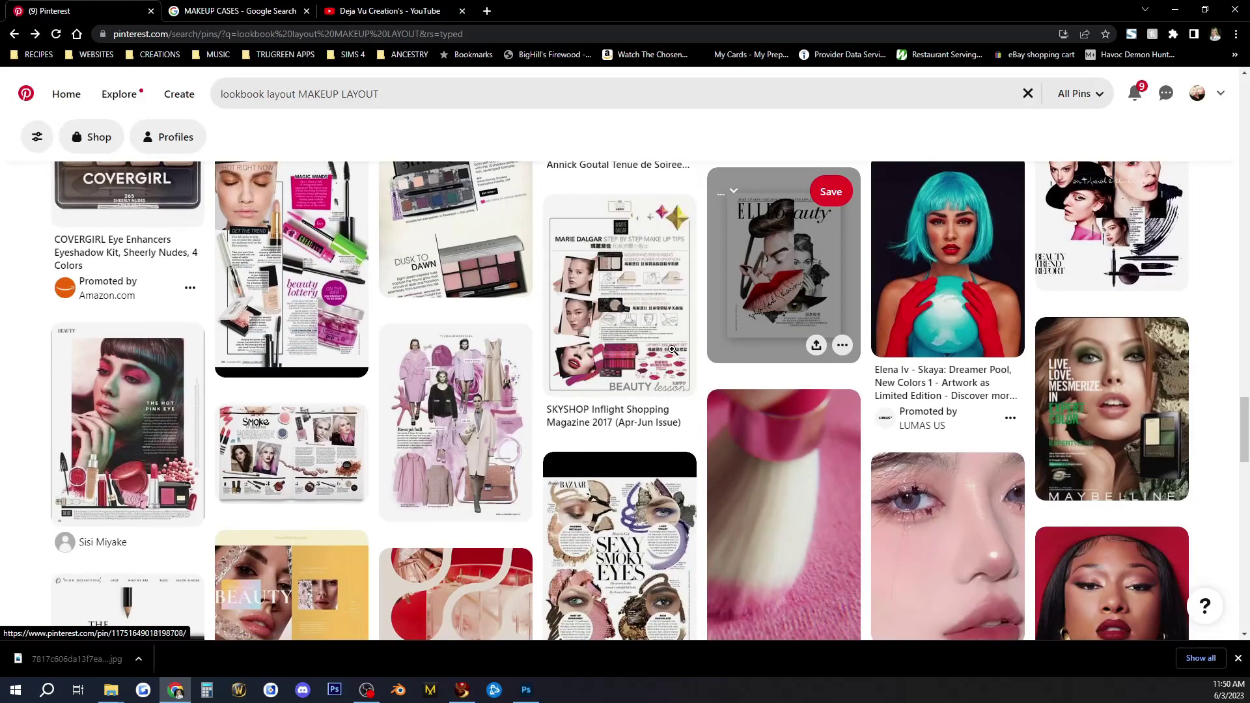
{"action": "scroll", "coordinate": [621, 371], "scroll_direction": "up", "scroll_amount": 7}
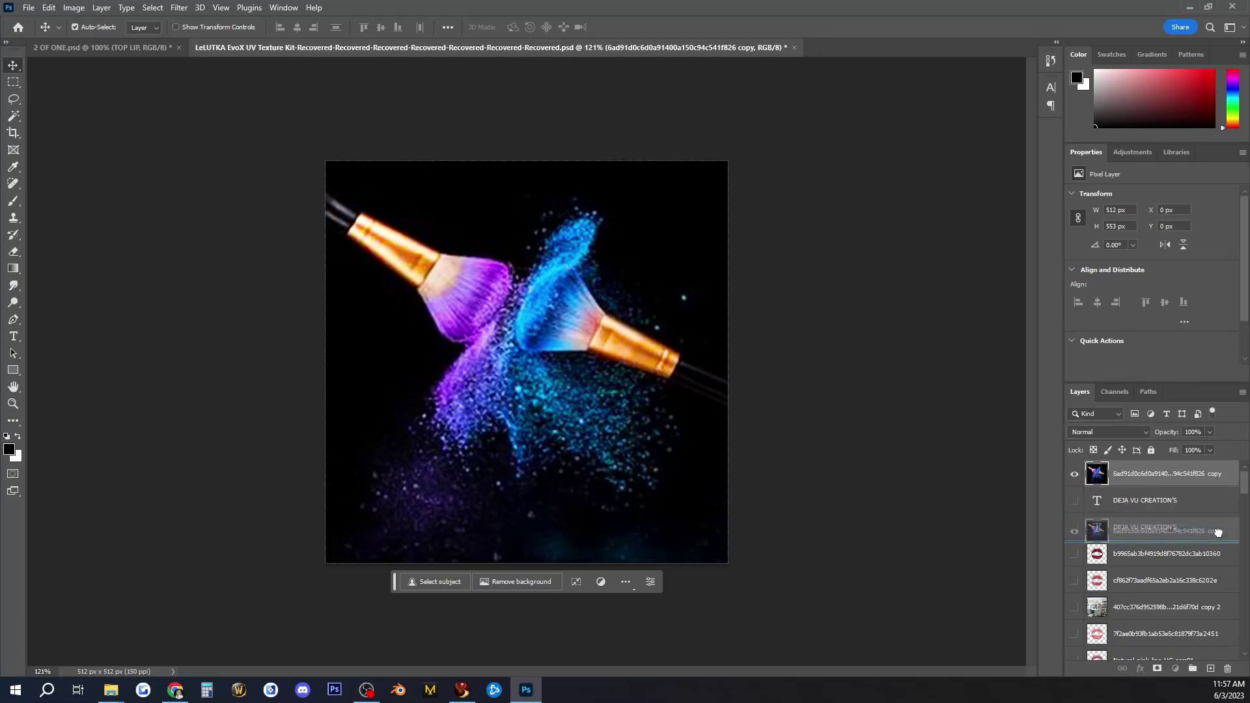
Delete the makeup brush image layers from the texture kit document and hide the contextual task bar.
{"action": "left_click", "coordinate": [1228, 670]}
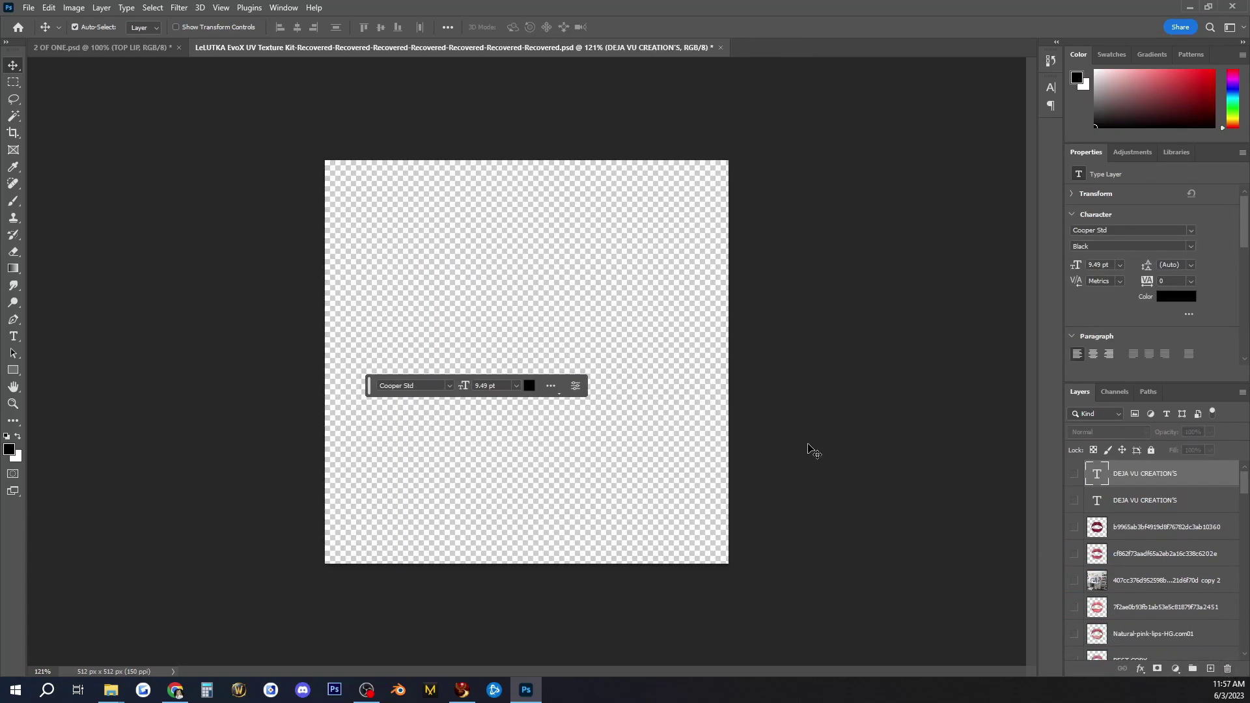
{"action": "left_click", "coordinate": [552, 386]}
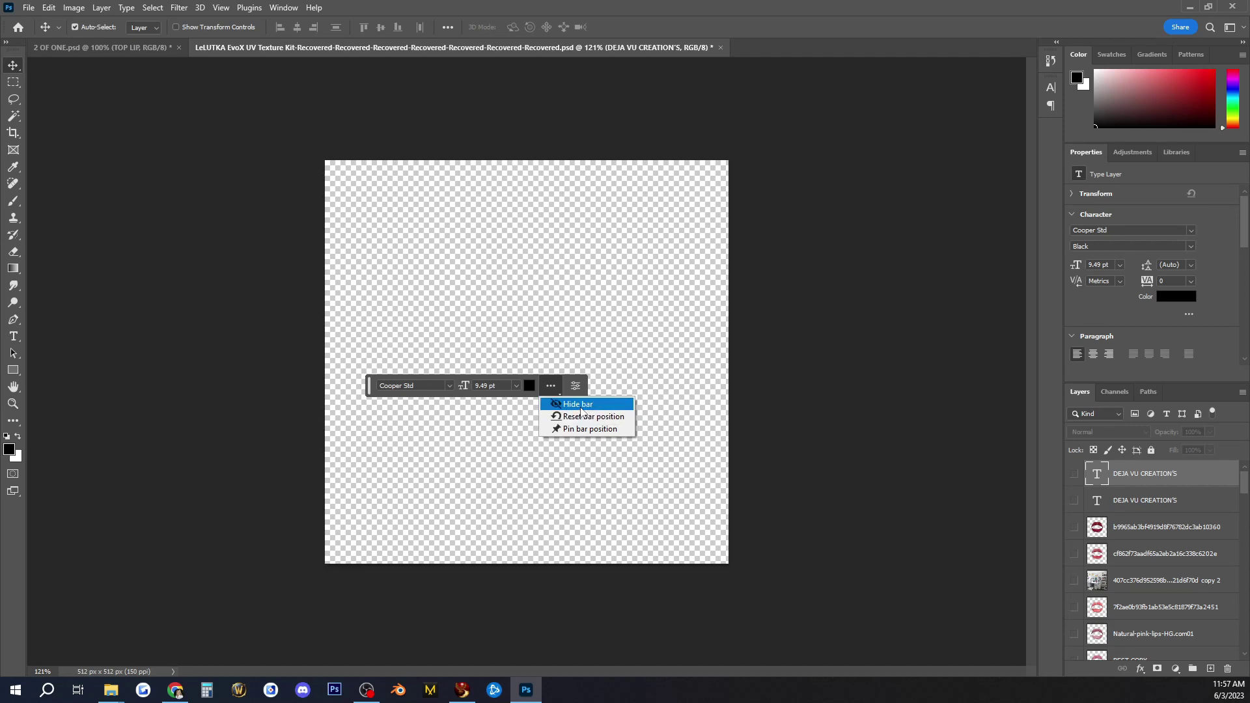
{"action": "left_click", "coordinate": [578, 409]}
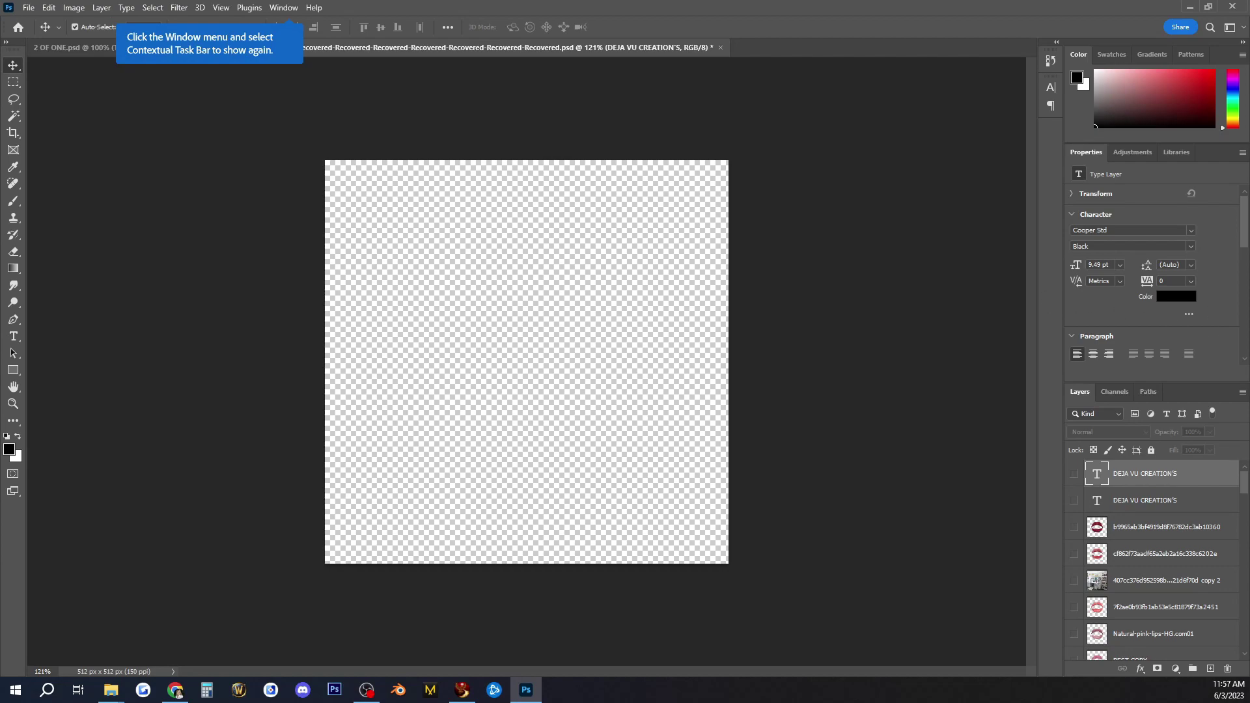
Switch to File Explorer and bring up the saved makeup images in the TEXT folder.
{"action": "left_click", "coordinate": [111, 690]}
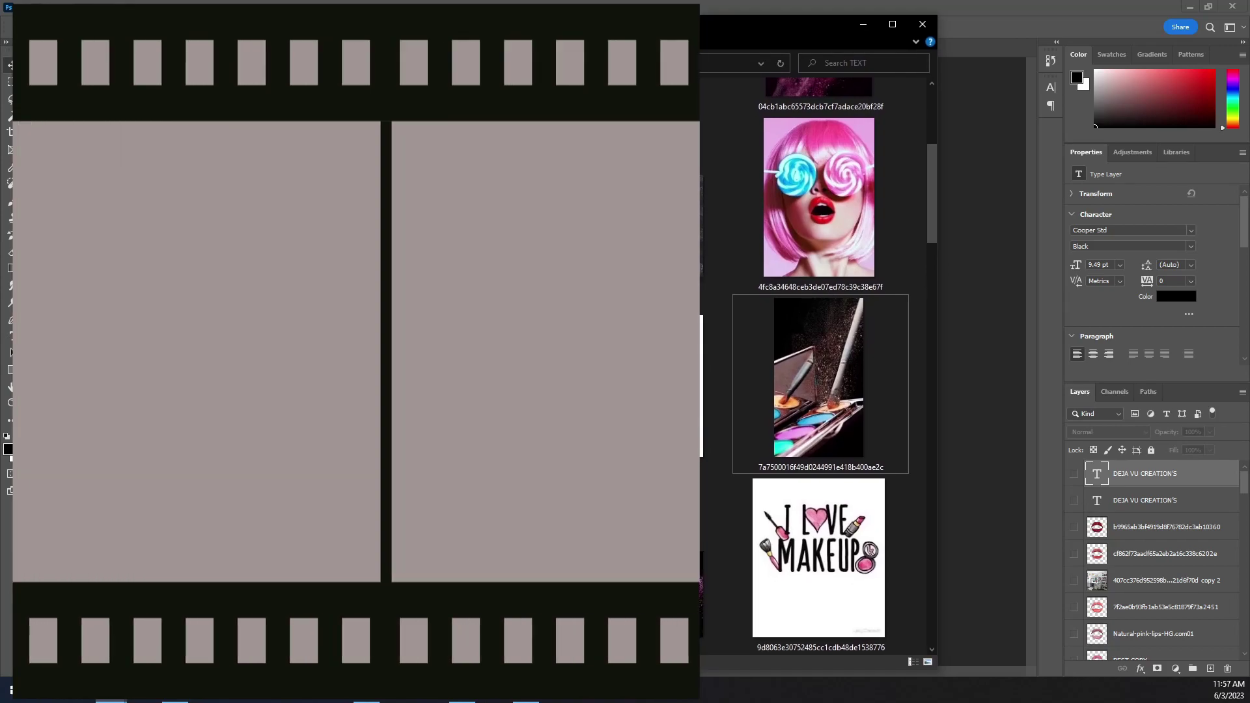
{"action": "key", "text": "super+Up"}
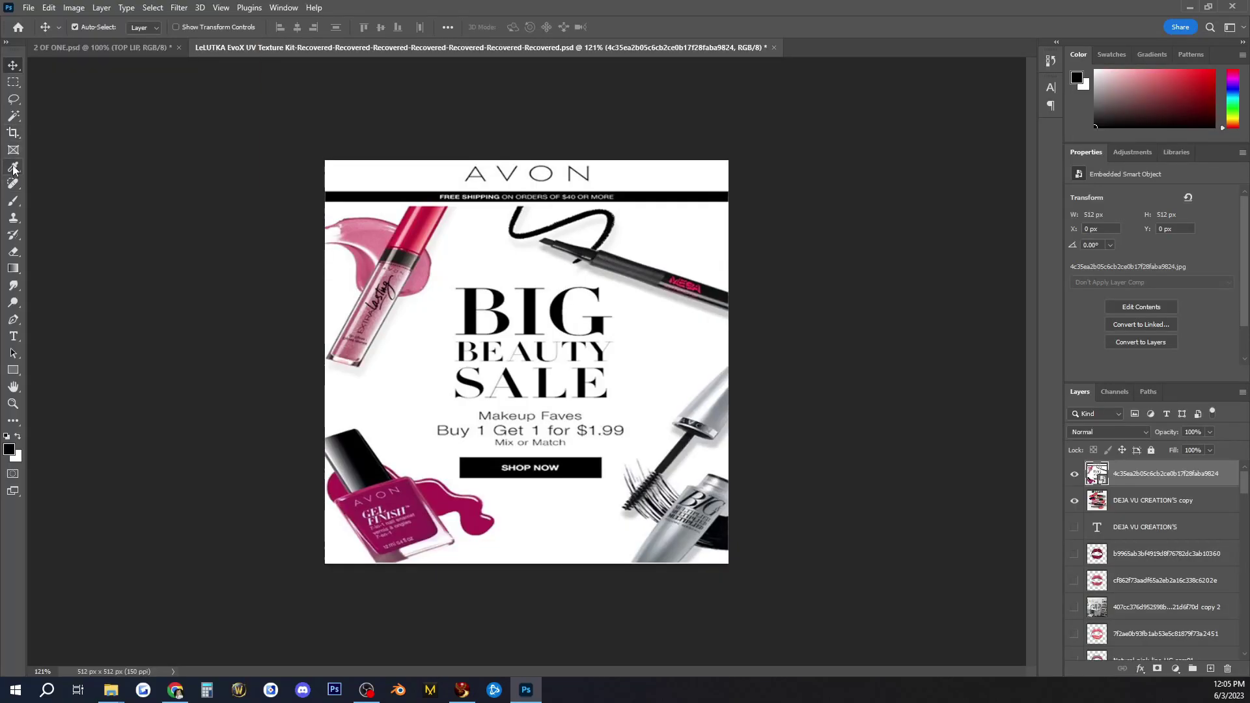
Sample the ad's white background, rasterize the ad's smart object layer and paint over the AVON heading with the Brush.
{"action": "left_click", "coordinate": [13, 167]}
{"action": "left_click", "coordinate": [390, 170]}
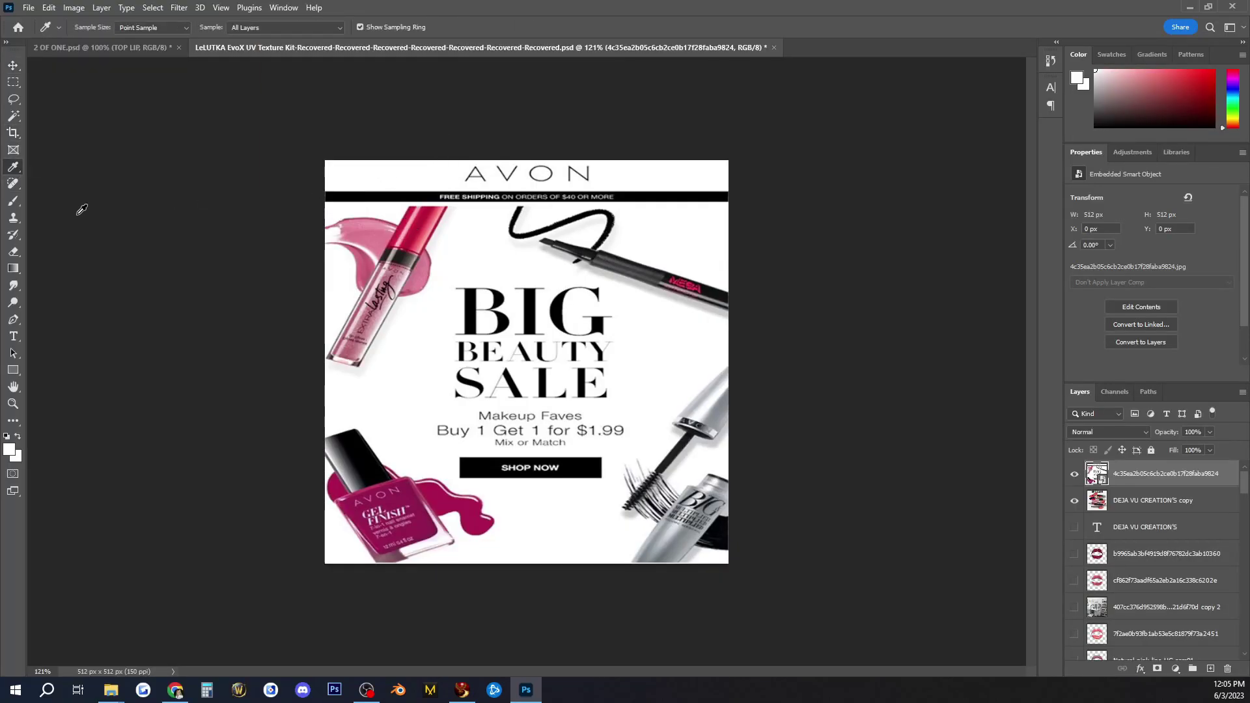
{"action": "left_click", "coordinate": [13, 201]}
{"action": "left_click", "coordinate": [506, 176]}
{"action": "key", "text": "Return"}
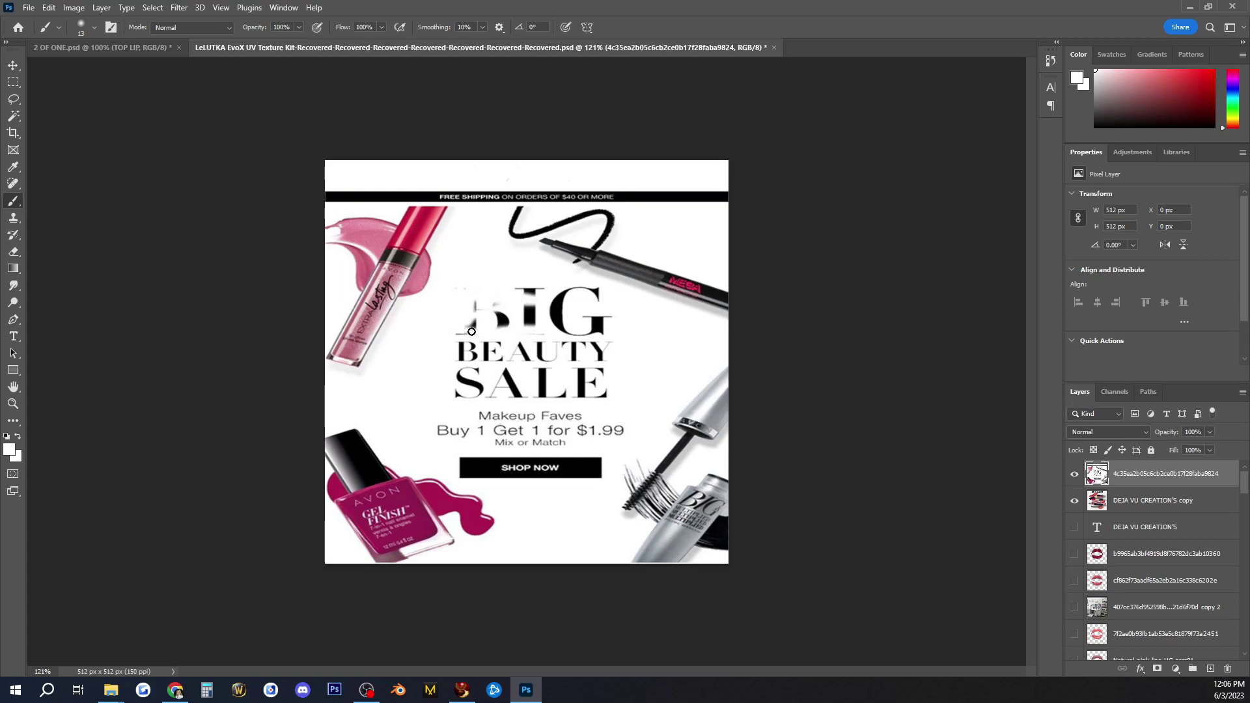
Set the brush size to 55 px and paint white over the central sale text and the SHOP NOW banner.
{"action": "left_click", "coordinate": [95, 29]}
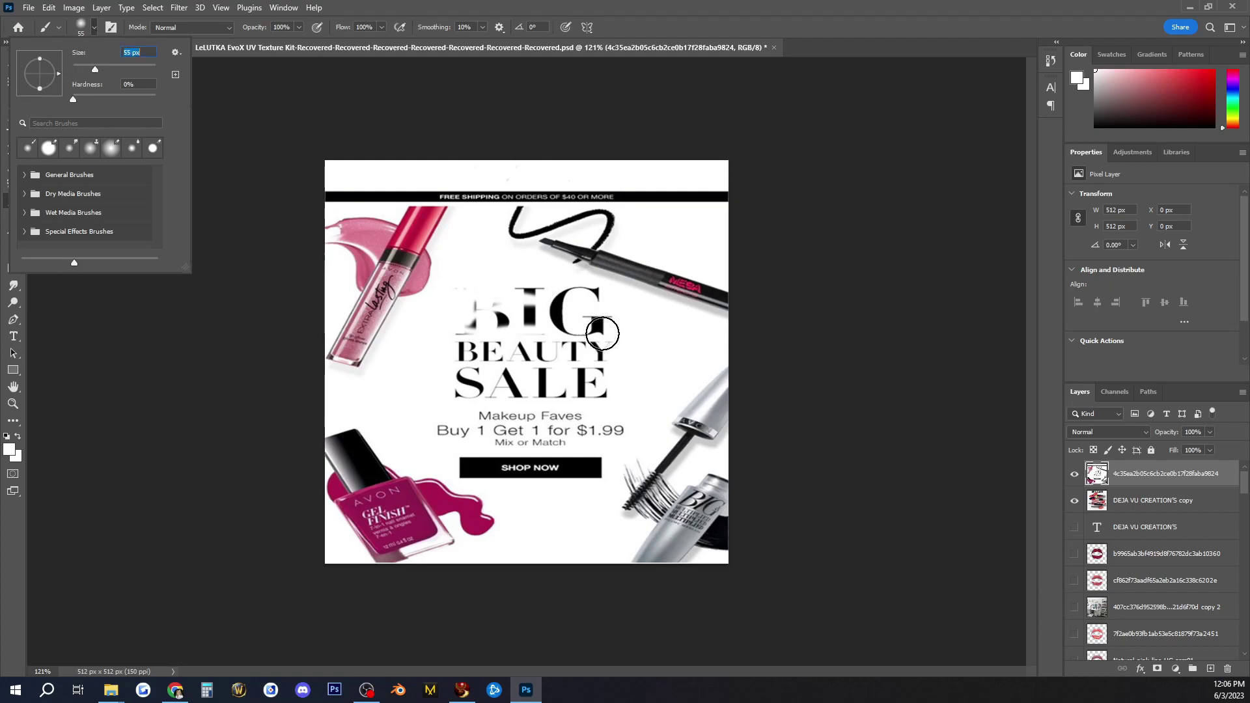
{"action": "left_click", "coordinate": [602, 333]}
{"action": "mouse_move", "coordinate": [520, 313]}
{"action": "left_mouse_down"}
{"action": "mouse_move", "coordinate": [609, 320]}
{"action": "mouse_move", "coordinate": [549, 296]}
{"action": "mouse_move", "coordinate": [498, 308]}
{"action": "mouse_move", "coordinate": [582, 298]}
{"action": "mouse_move", "coordinate": [467, 320]}
{"action": "mouse_move", "coordinate": [453, 431]}
{"action": "mouse_move", "coordinate": [455, 421]}
{"action": "mouse_move", "coordinate": [485, 444]}
{"action": "mouse_move", "coordinate": [470, 465]}
{"action": "mouse_move", "coordinate": [602, 465]}
{"action": "mouse_move", "coordinate": [601, 455]}
{"action": "mouse_move", "coordinate": [587, 469]}
{"action": "mouse_move", "coordinate": [597, 470]}
{"action": "mouse_move", "coordinate": [611, 432]}
{"action": "mouse_move", "coordinate": [536, 439]}
{"action": "mouse_move", "coordinate": [503, 416]}
{"action": "mouse_move", "coordinate": [539, 411]}
{"action": "mouse_move", "coordinate": [559, 386]}
{"action": "mouse_move", "coordinate": [560, 352]}
{"action": "mouse_move", "coordinate": [581, 355]}
{"action": "mouse_move", "coordinate": [593, 385]}
{"action": "mouse_move", "coordinate": [563, 373]}
{"action": "mouse_move", "coordinate": [486, 382]}
{"action": "mouse_move", "coordinate": [457, 358]}
{"action": "mouse_move", "coordinate": [491, 326]}
{"action": "left_mouse_up"}
{"action": "left_click_drag", "start_coordinate": [474, 372], "coordinate": [535, 391]}
{"action": "mouse_move", "coordinate": [476, 467]}
{"action": "left_mouse_down"}
{"action": "mouse_move", "coordinate": [560, 473]}
{"action": "mouse_move", "coordinate": [554, 451]}
{"action": "mouse_move", "coordinate": [564, 476]}
{"action": "left_mouse_up"}
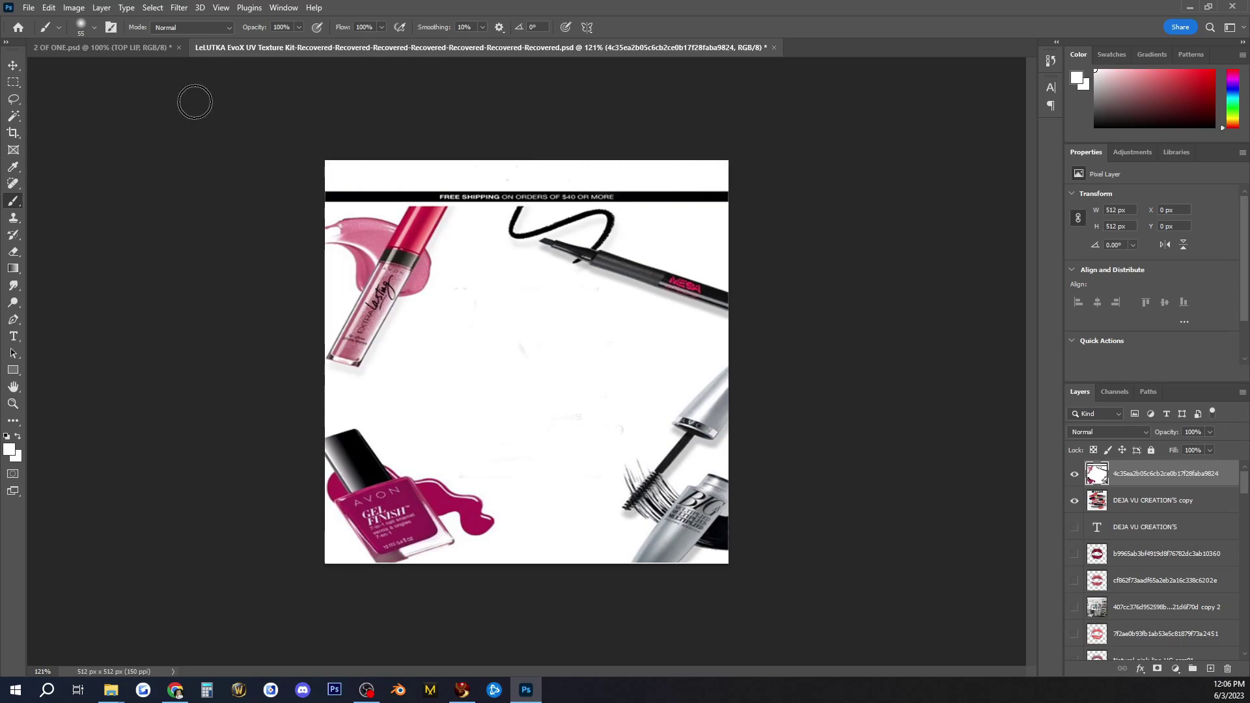
{"action": "left_click", "coordinate": [94, 28]}
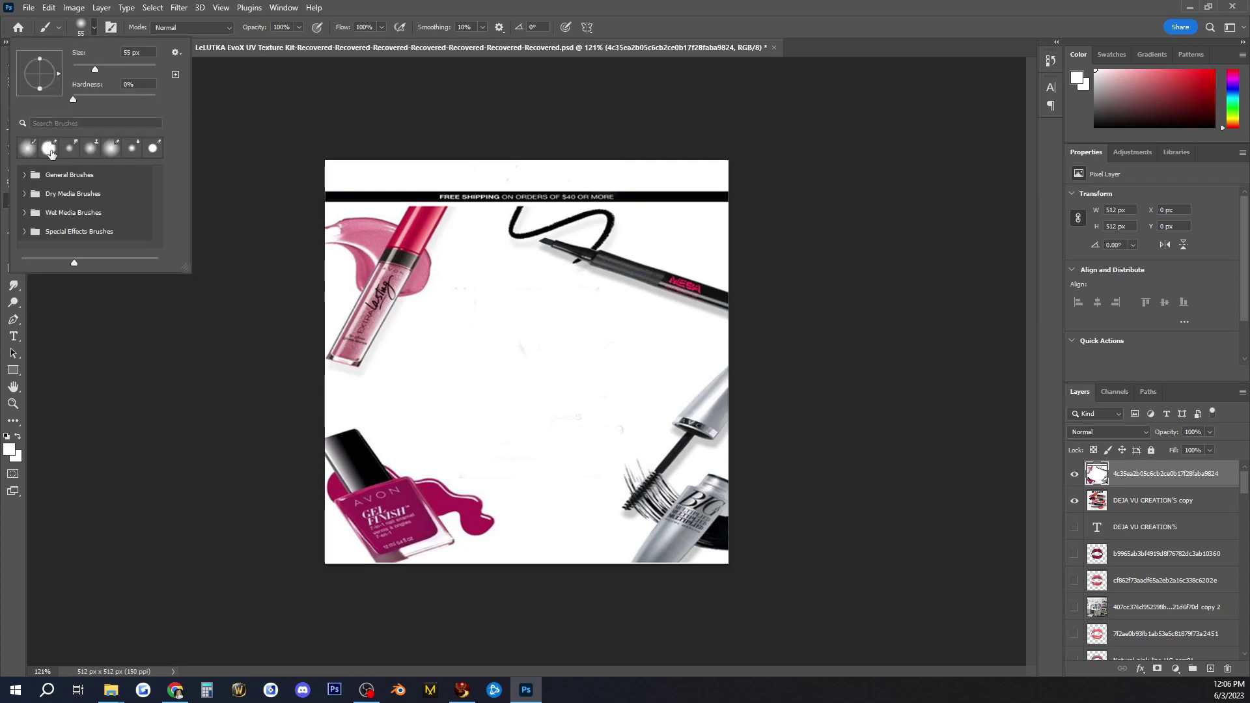
{"action": "key", "text": "e"}
{"action": "left_click", "coordinate": [124, 334]}
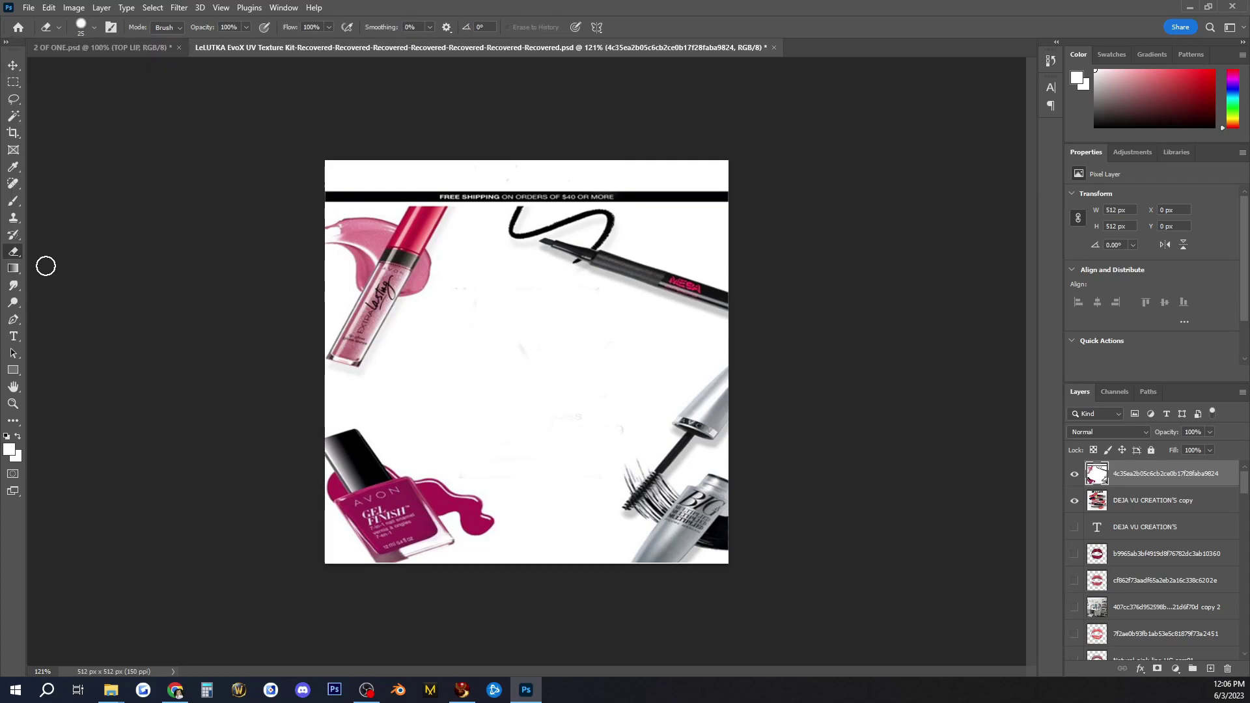
Activate the Brush tool and reduce its size to 10 px.
{"action": "left_click", "coordinate": [12, 202]}
{"action": "left_click", "coordinate": [95, 28]}
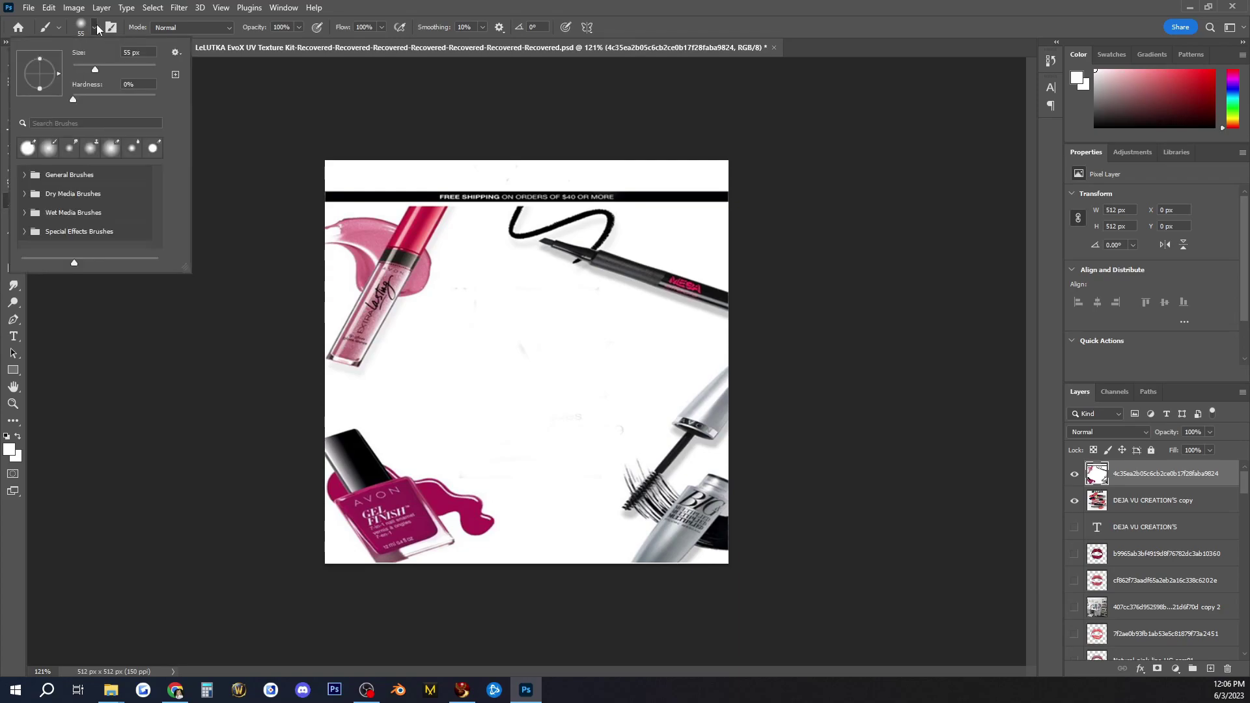
{"action": "left_click_drag", "start_coordinate": [87, 63], "coordinate": [86, 99]}
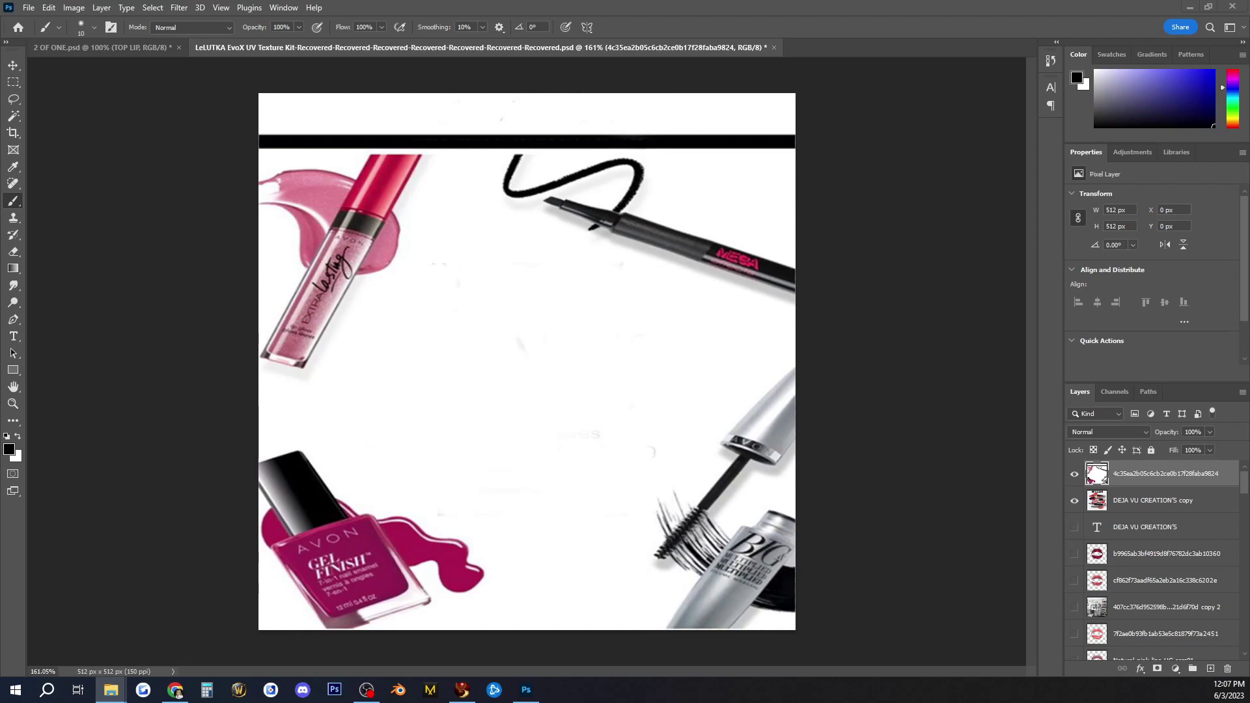
Place the Smile lipstick image on the ad, scale it to 40.82% and position it in the blank central area.
{"action": "left_click_drag", "start_coordinate": [1058, 385], "coordinate": [721, 402]}
{"action": "scroll", "coordinate": [660, 377], "scroll_direction": "down", "scroll_amount": 3}
{"action": "left_click_drag", "start_coordinate": [701, 187], "coordinate": [482, 420]}
{"action": "left_click_drag", "start_coordinate": [450, 485], "coordinate": [562, 376]}
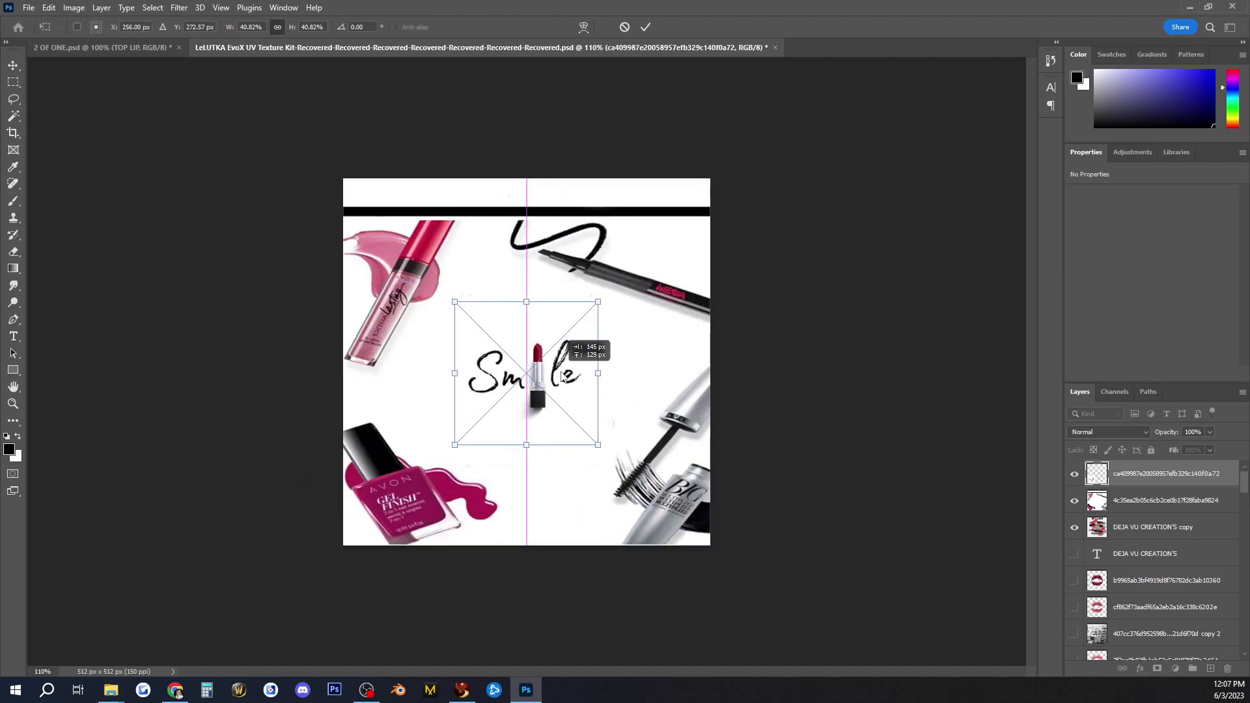
{"action": "key", "text": "Return"}
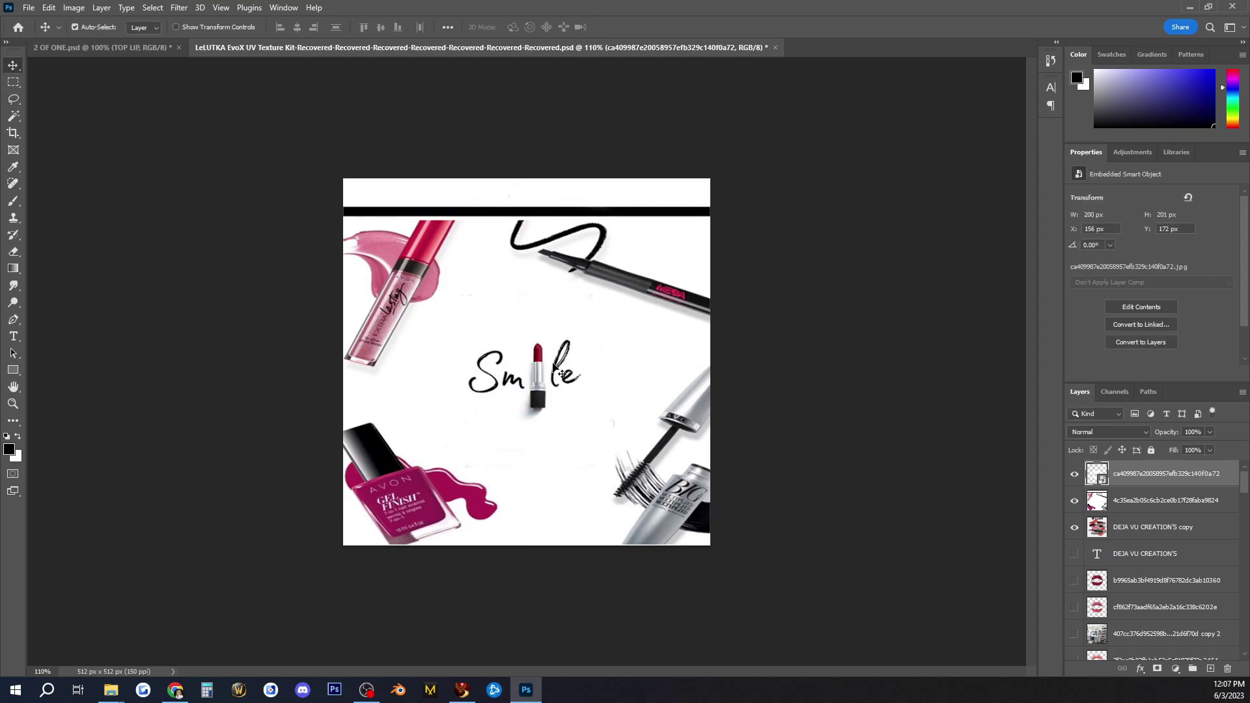
{"action": "scroll", "coordinate": [530, 415], "scroll_direction": "up", "scroll_amount": 2}
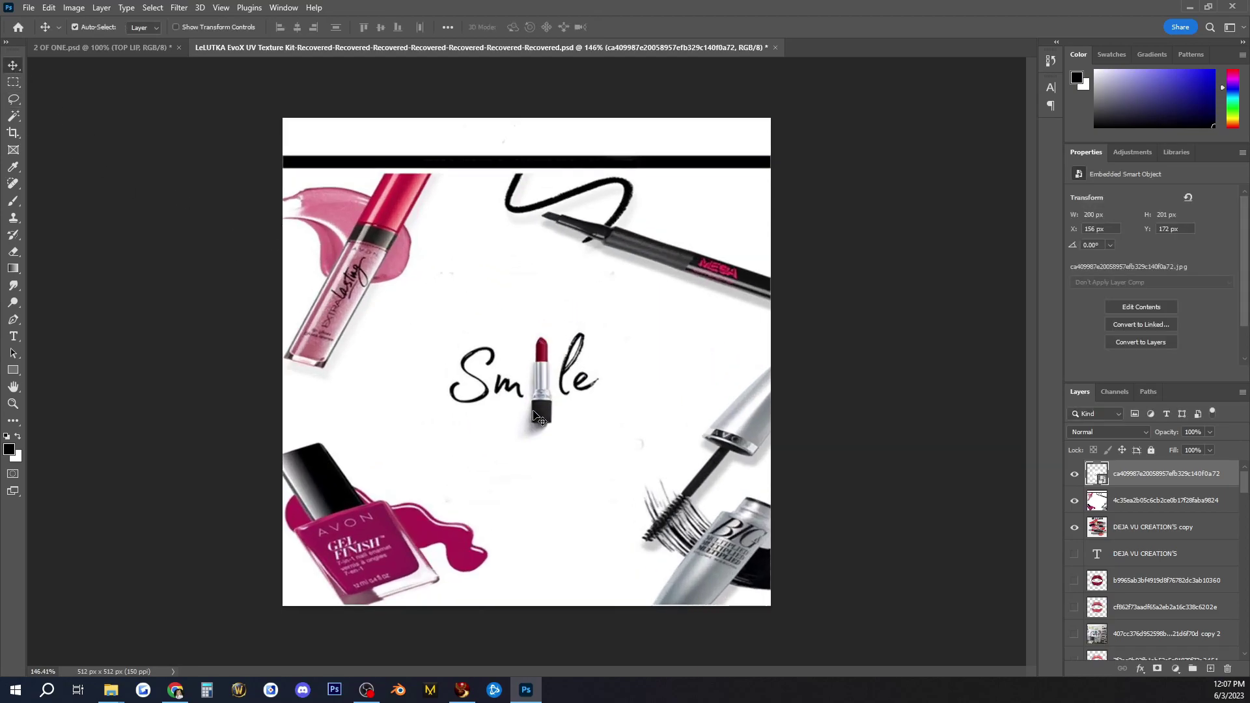
Nudge the Smile image up slightly, then raise the DEJA VU CREATION'S text layer to the top and place its text in the white header.
{"action": "mouse_move", "coordinate": [545, 408]}
{"action": "left_mouse_down"}
{"action": "mouse_move", "coordinate": [590, 423]}
{"action": "mouse_move", "coordinate": [573, 443]}
{"action": "mouse_move", "coordinate": [555, 376]}
{"action": "mouse_move", "coordinate": [630, 377]}
{"action": "mouse_move", "coordinate": [552, 405]}
{"action": "left_mouse_up"}
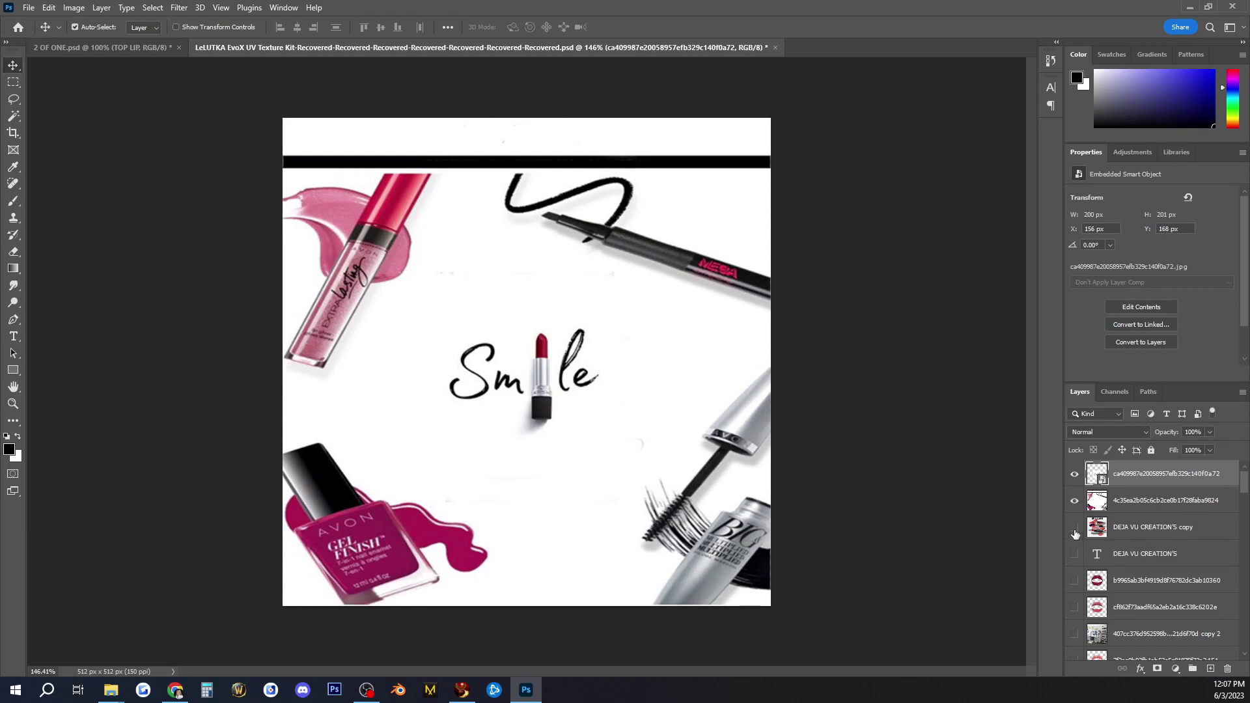
{"action": "scroll", "coordinate": [1182, 539], "scroll_direction": "down", "scroll_amount": 1}
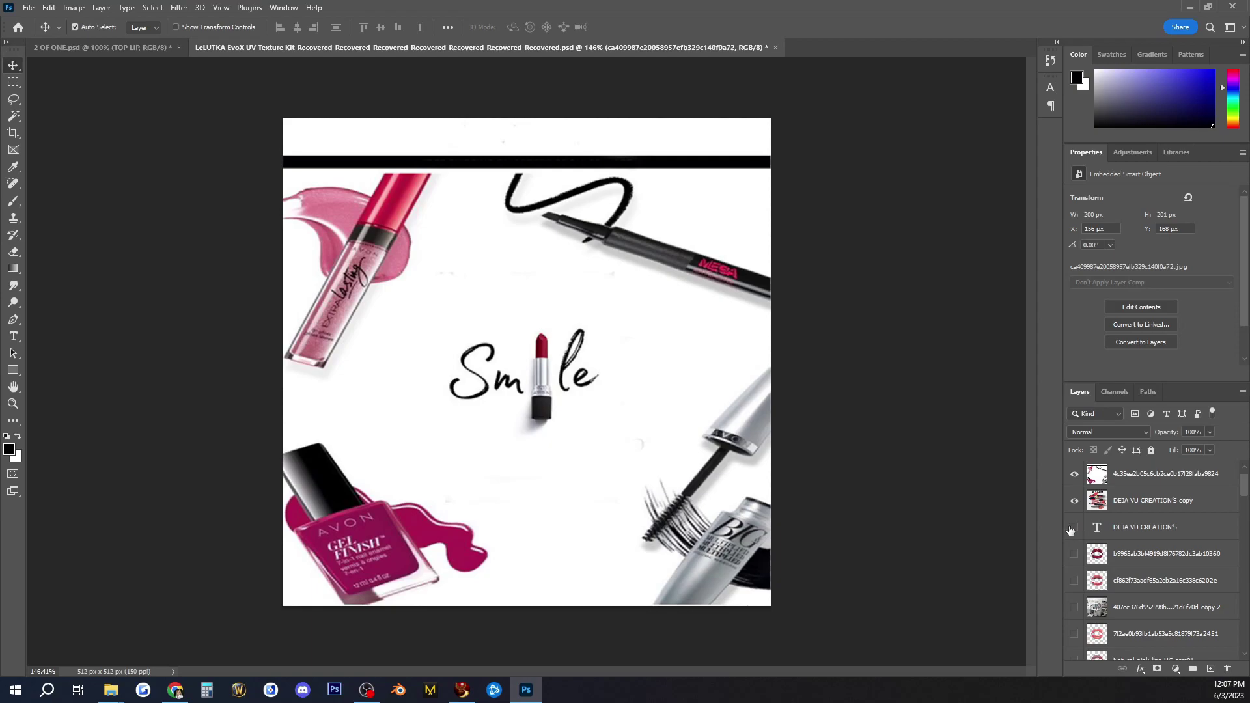
{"action": "left_click_drag", "start_coordinate": [1131, 529], "coordinate": [1140, 464]}
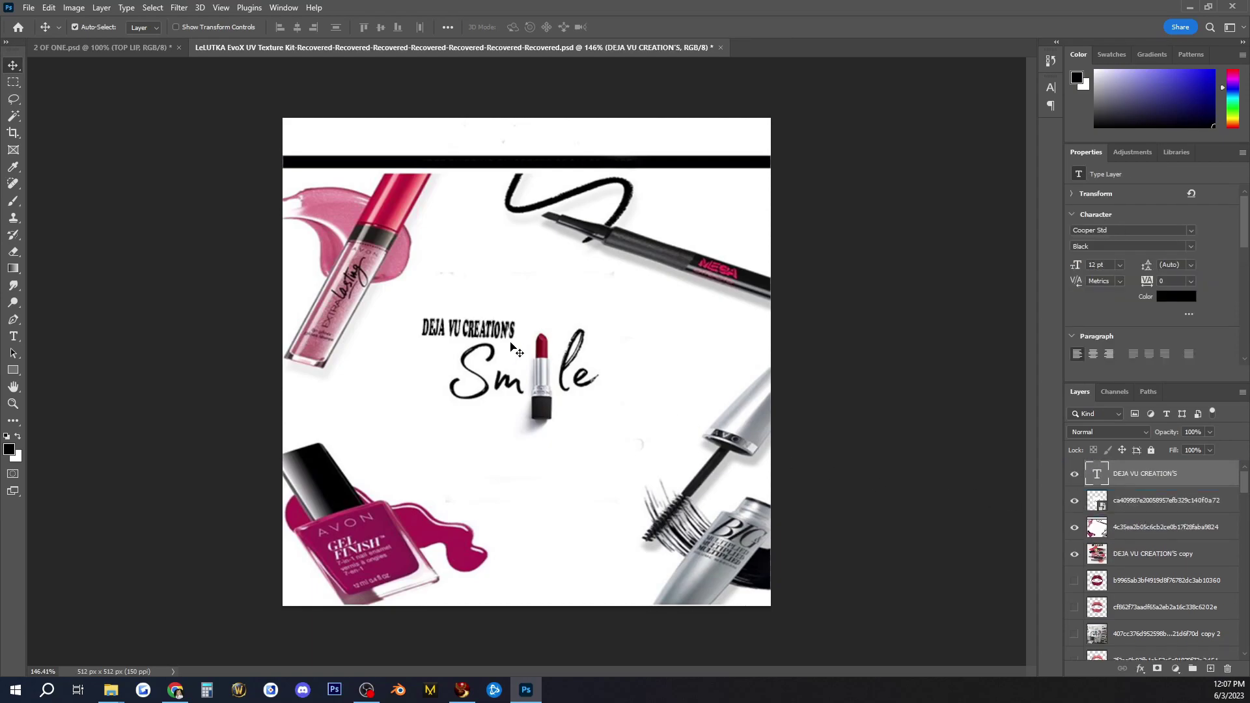
{"action": "left_click_drag", "start_coordinate": [463, 335], "coordinate": [523, 146]}
Stretch the DEJA VU CREATION'S title to about 280% width and centre it in the header above the black bar.
{"action": "key", "text": "ctrl+t"}
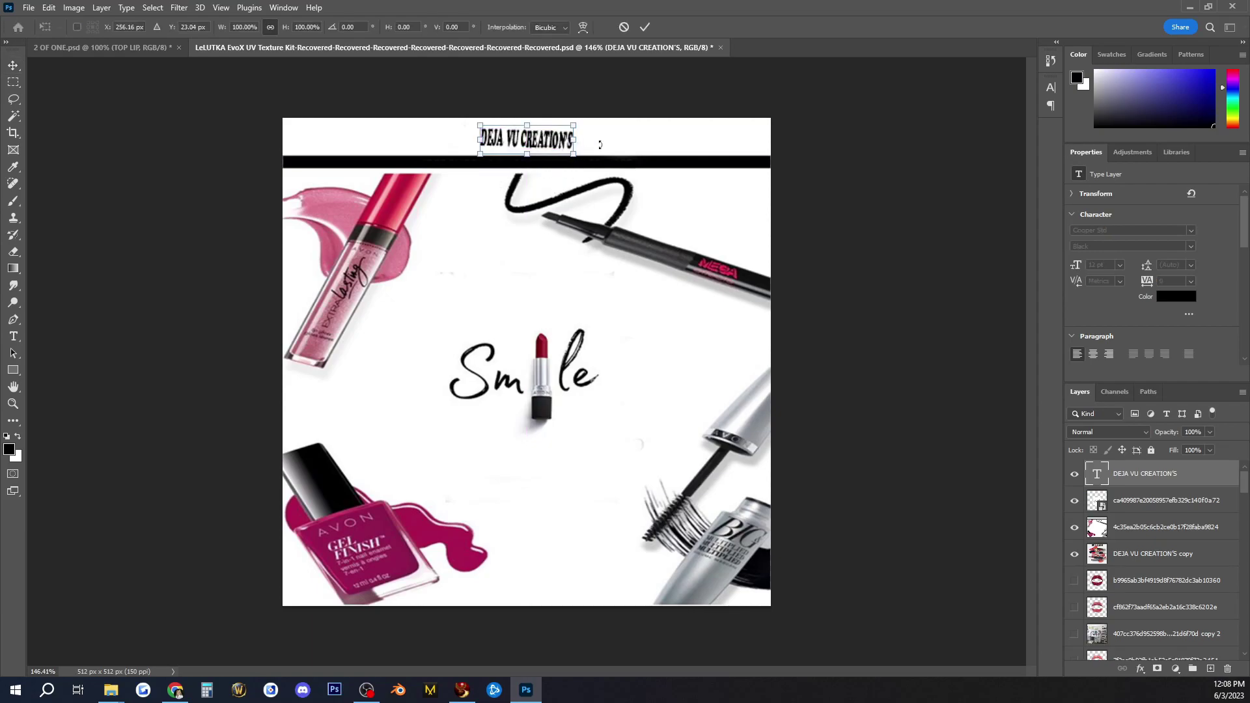
{"action": "left_click_drag", "start_coordinate": [574, 140], "coordinate": [743, 140]}
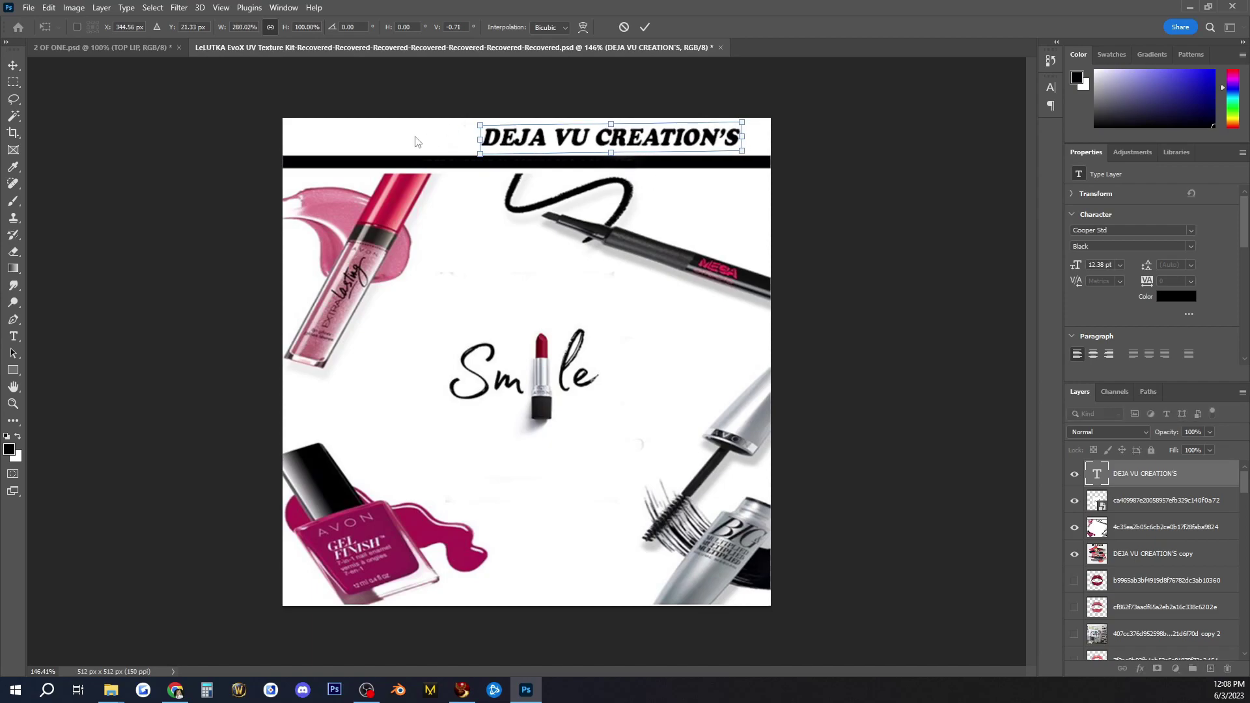
{"action": "key", "text": "Return"}
{"action": "left_click_drag", "start_coordinate": [542, 141], "coordinate": [466, 139]}
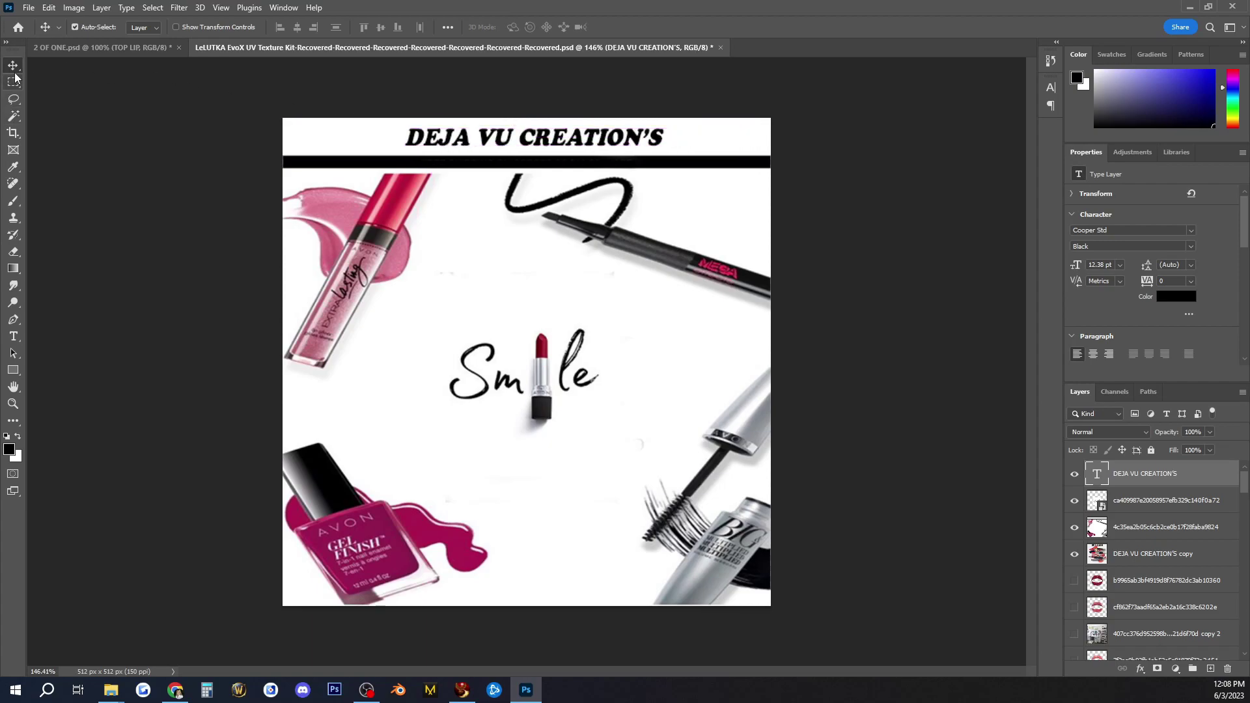
{"action": "left_click", "coordinate": [251, 115]}
{"action": "scroll", "coordinate": [690, 352], "scroll_direction": "down", "scroll_amount": 2}
{"action": "scroll", "coordinate": [684, 403], "scroll_direction": "up", "scroll_amount": 1}
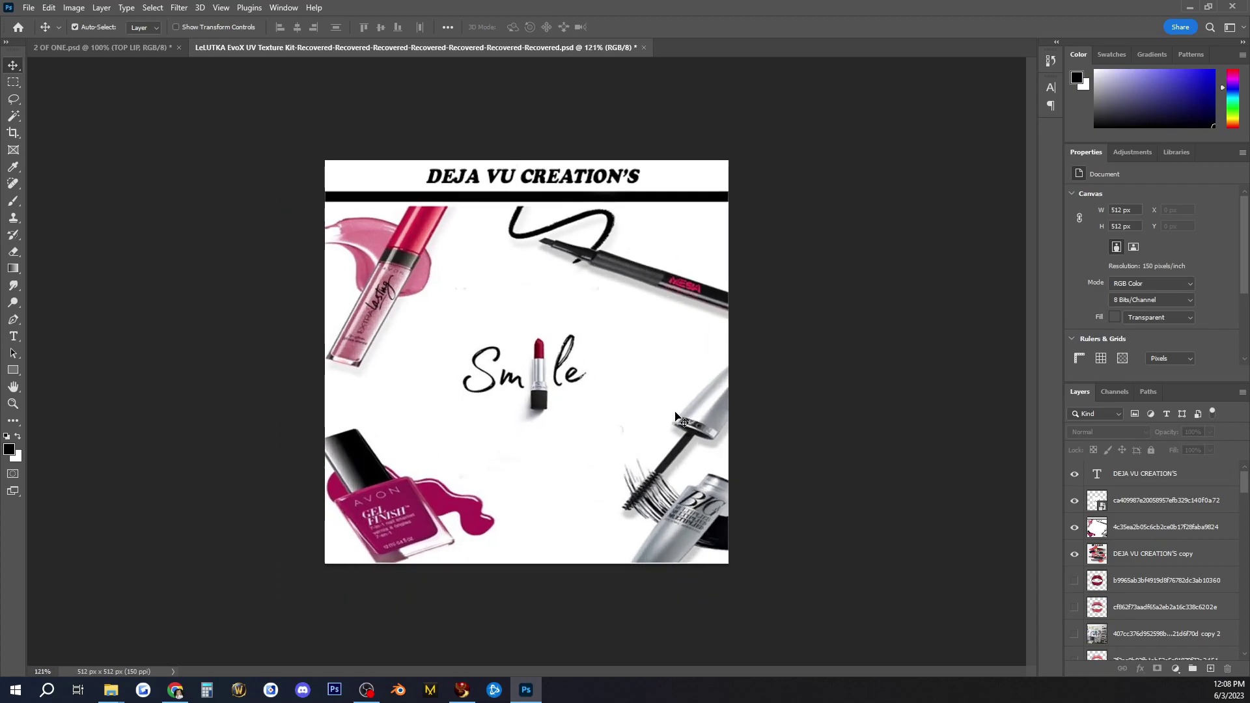
{"action": "scroll", "coordinate": [678, 420], "scroll_direction": "up", "scroll_amount": 1}
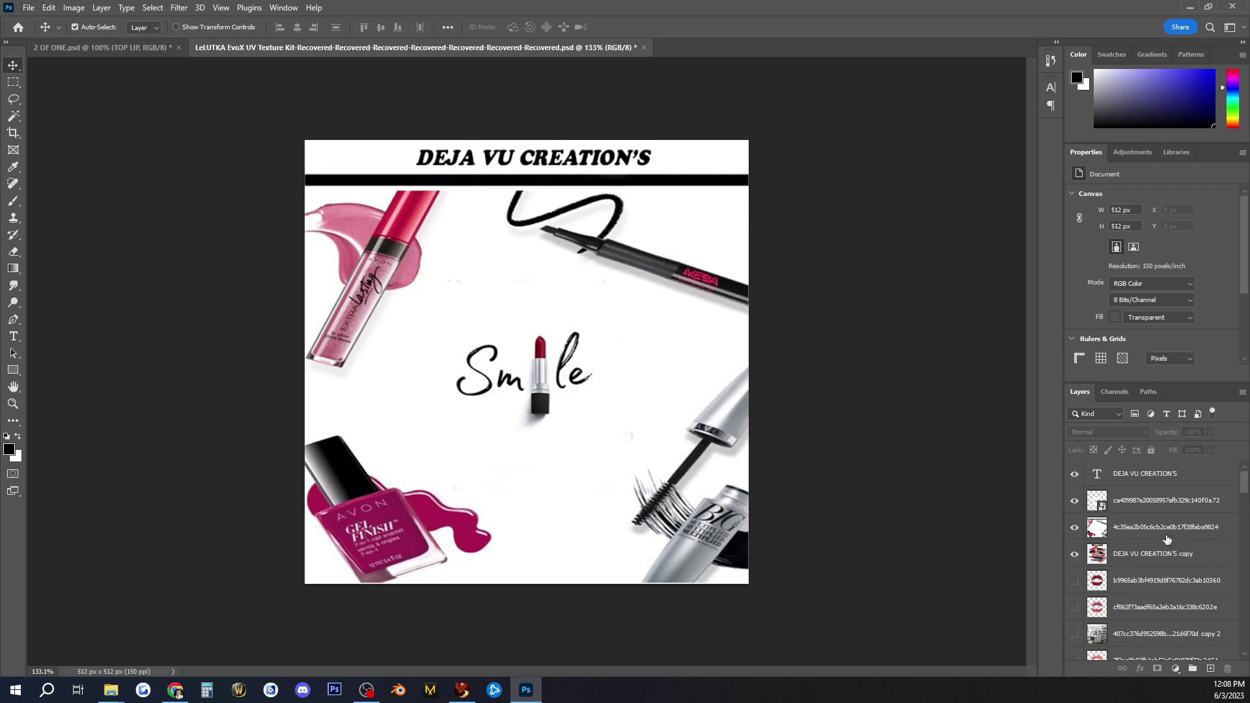
Merge the DEJA VU CREATION'S title, the Smile image and the cleaned ad into one layer.
{"action": "left_click", "coordinate": [1144, 474]}
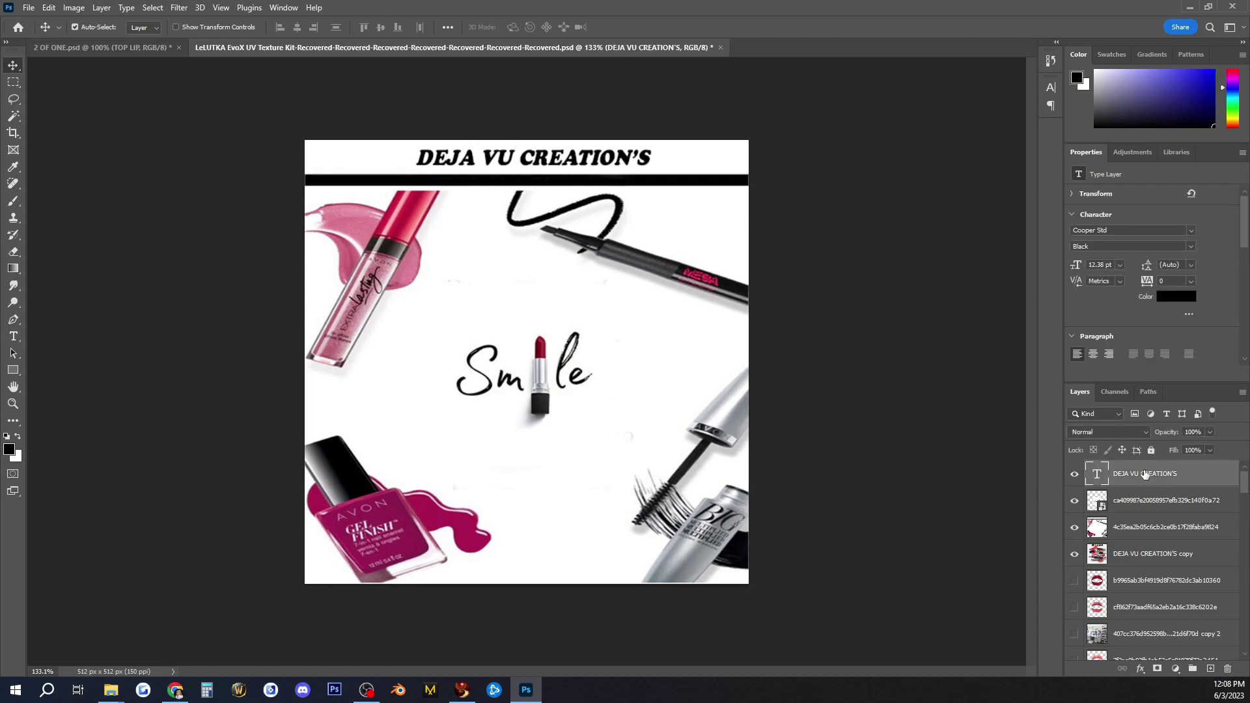
{"action": "left_click", "coordinate": [1140, 527], "text": "shift"}
{"action": "right_click", "coordinate": [1139, 528]}
{"action": "left_click", "coordinate": [1148, 403]}
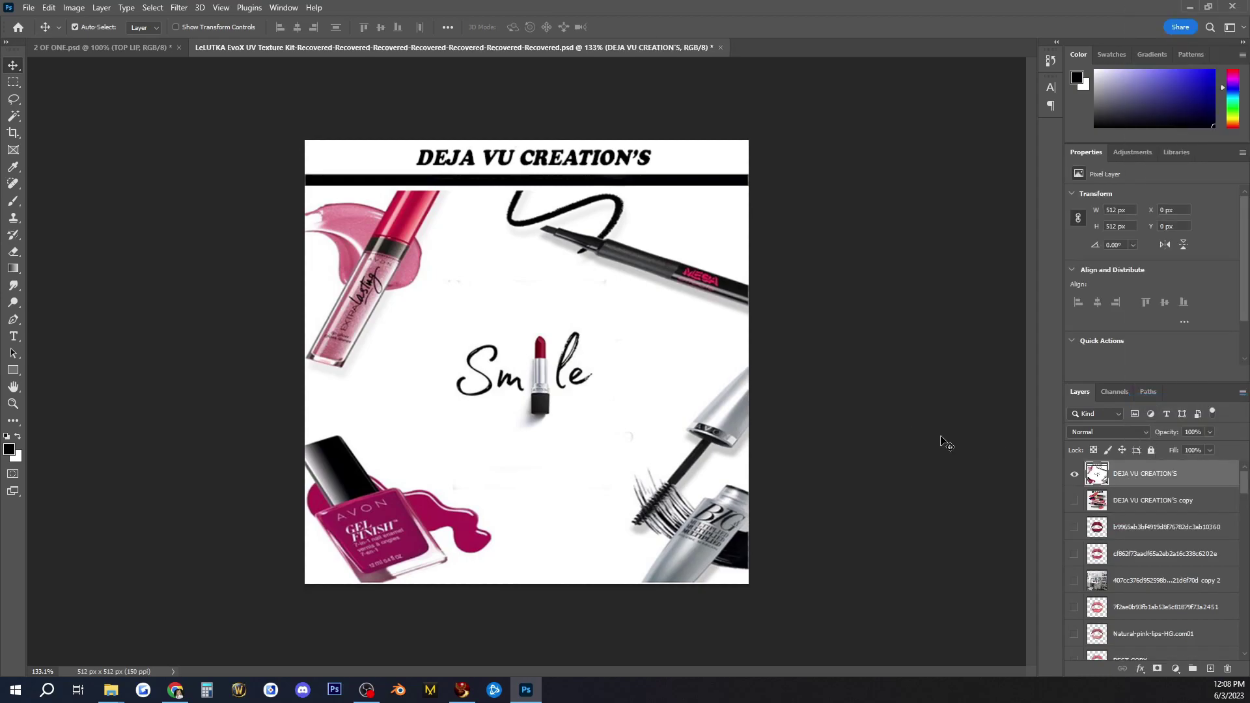
Duplicate the merged artwork layer, apply the High Pass filter to the copy and set its blend mode to Soft Light.
{"action": "left_click_drag", "start_coordinate": [1195, 478], "coordinate": [1210, 668]}
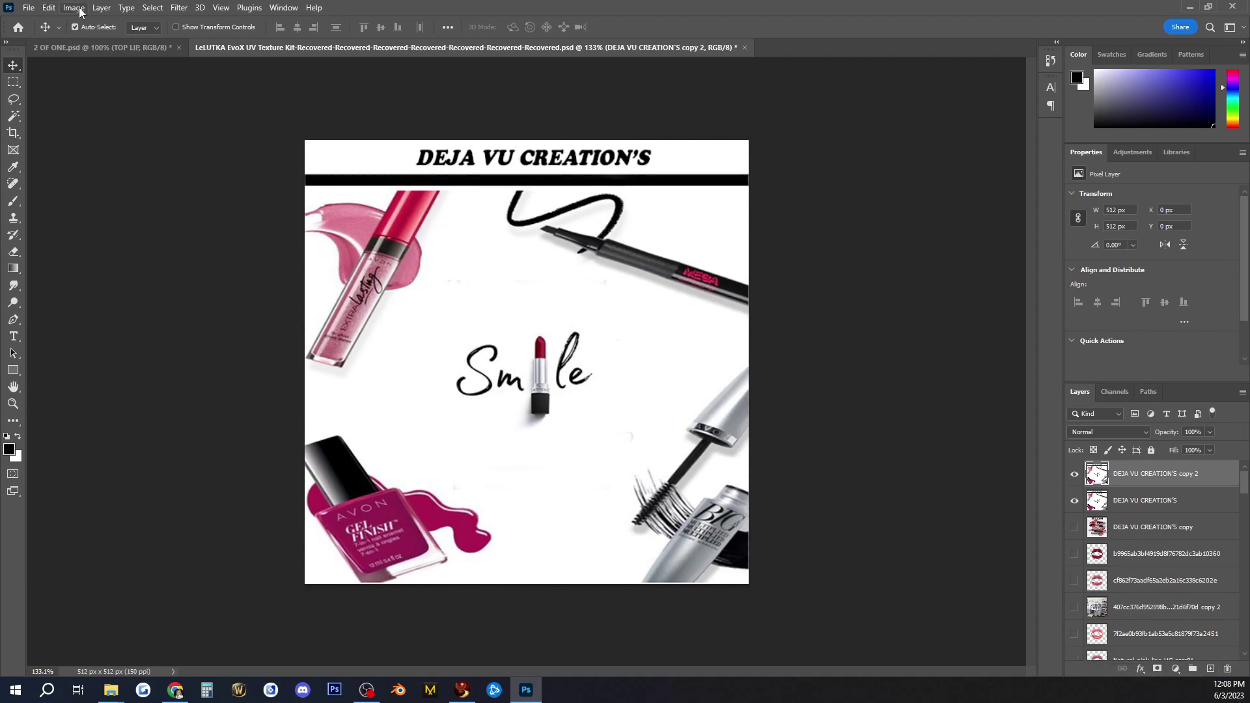
{"action": "left_click", "coordinate": [151, 8]}
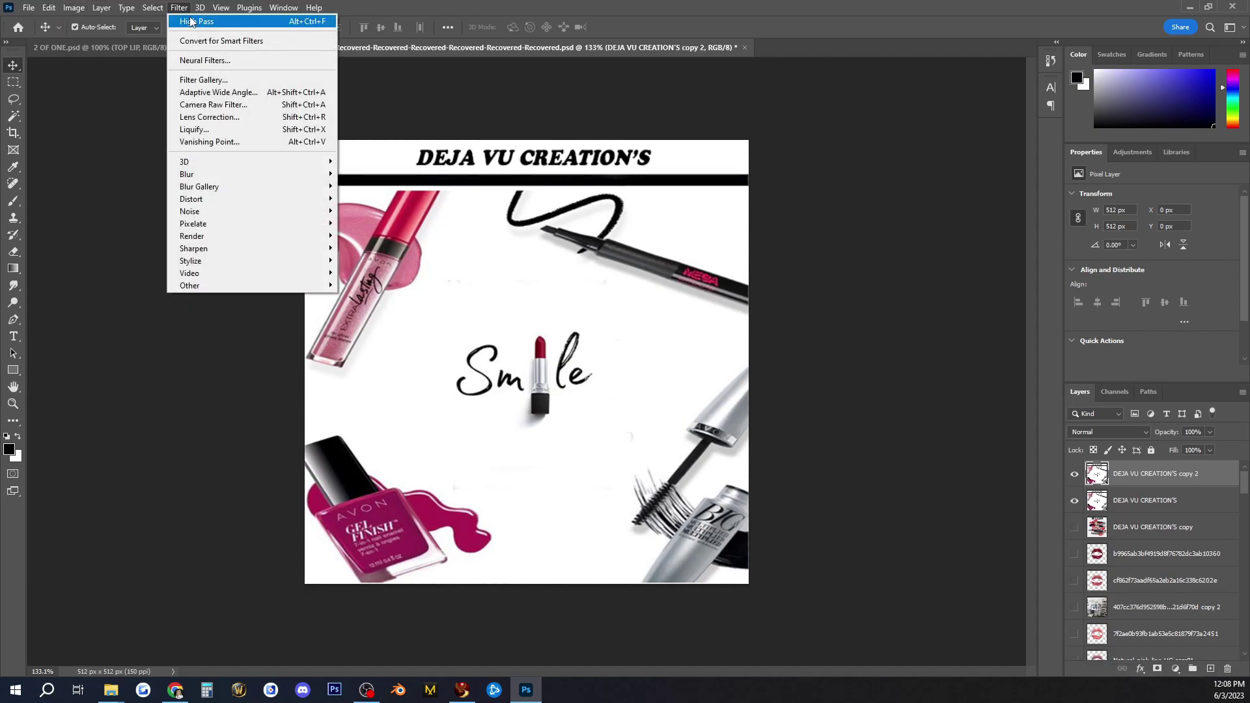
{"action": "left_click", "coordinate": [215, 21]}
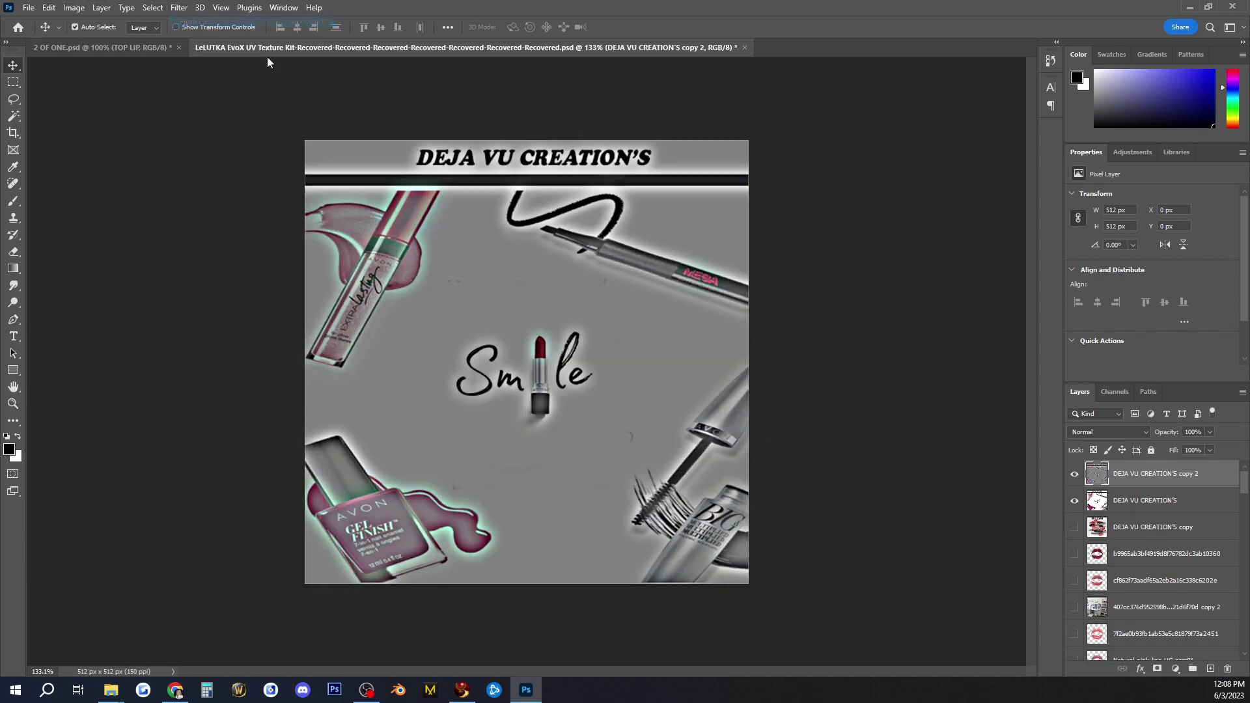
{"action": "left_click", "coordinate": [1125, 433]}
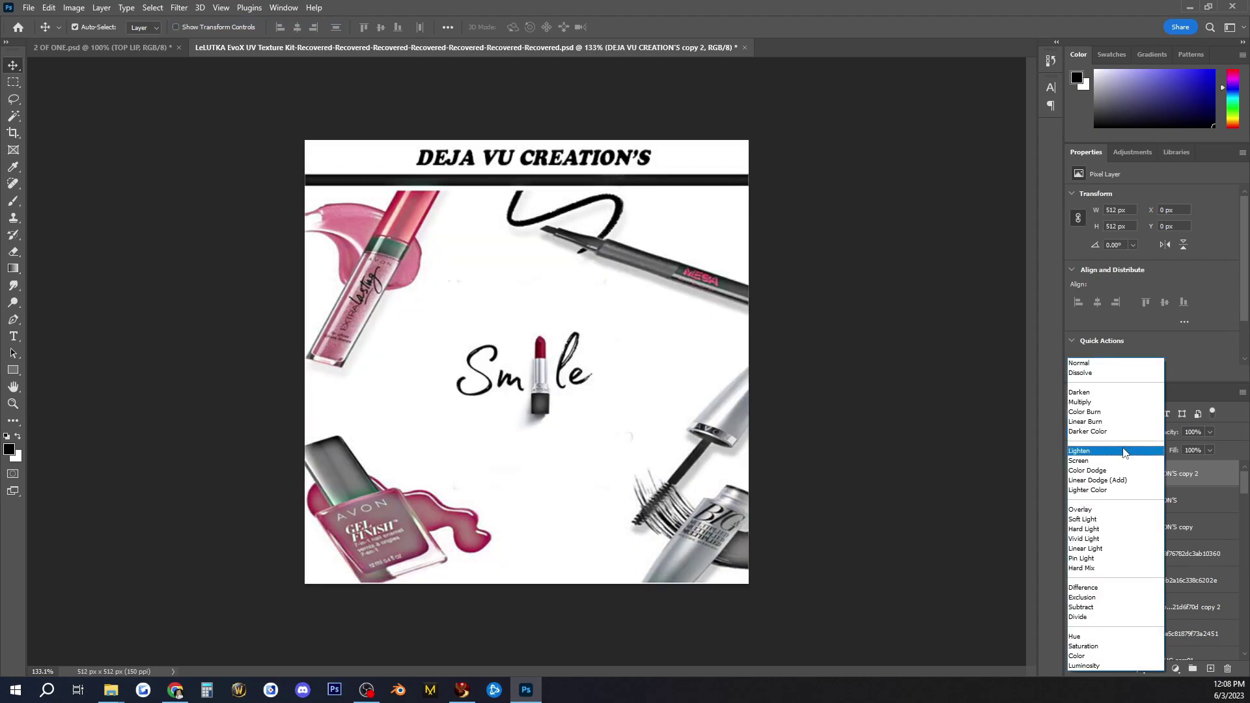
{"action": "left_click", "coordinate": [1088, 520]}
Merge the Soft Light sharpening copy with the DEJA VU CREATION'S artwork layer beneath it and check the sharpened graphic.
{"action": "left_click", "coordinate": [1114, 505], "text": "shift"}
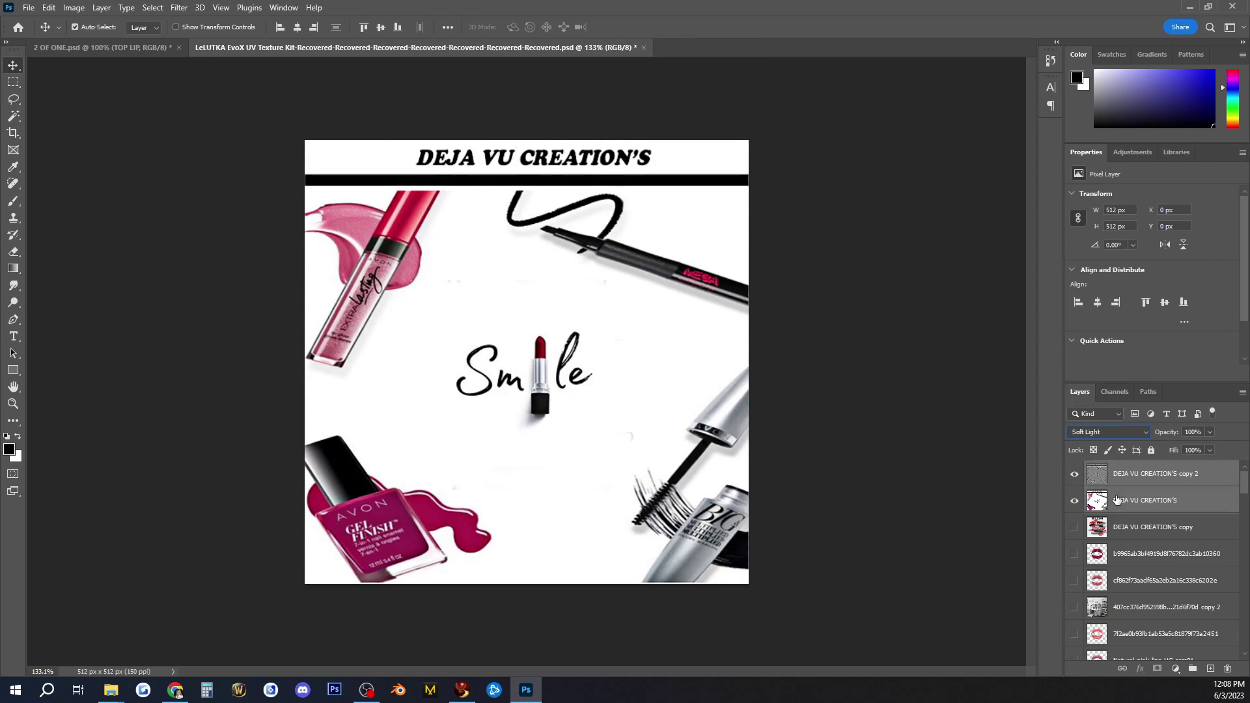
{"action": "right_click", "coordinate": [1117, 501]}
{"action": "left_click", "coordinate": [1154, 551]}
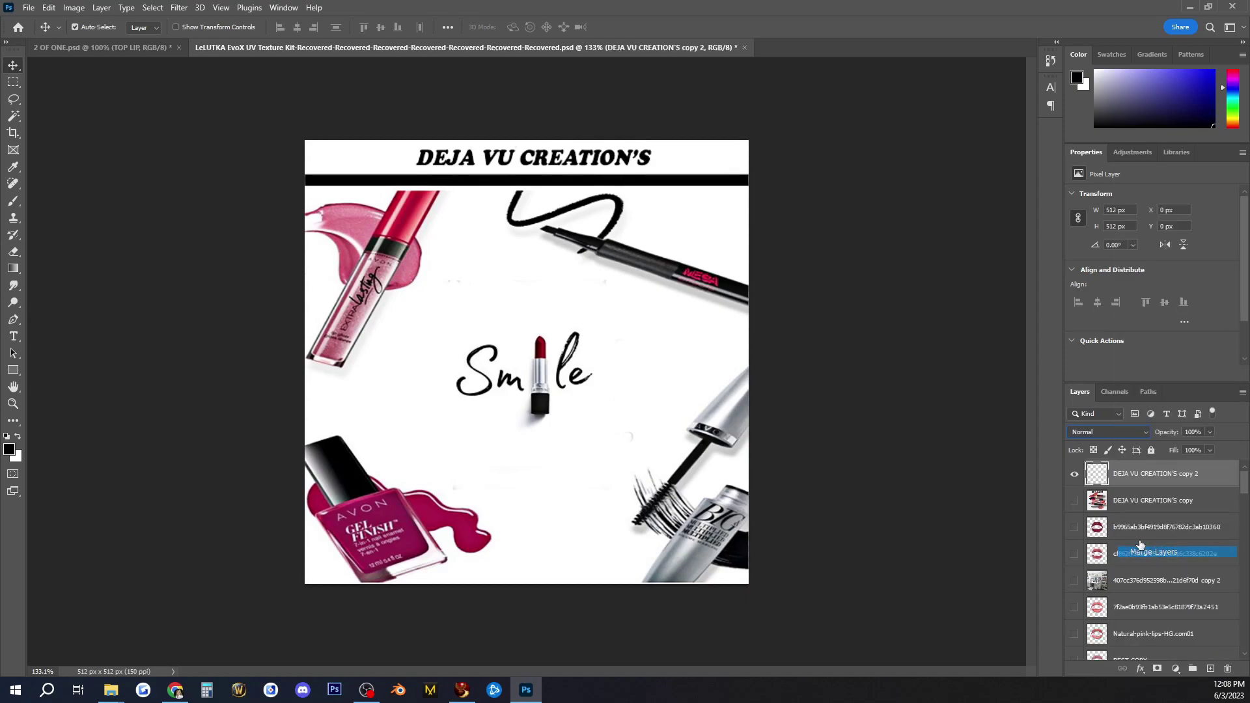
{"action": "left_click", "coordinate": [809, 388]}
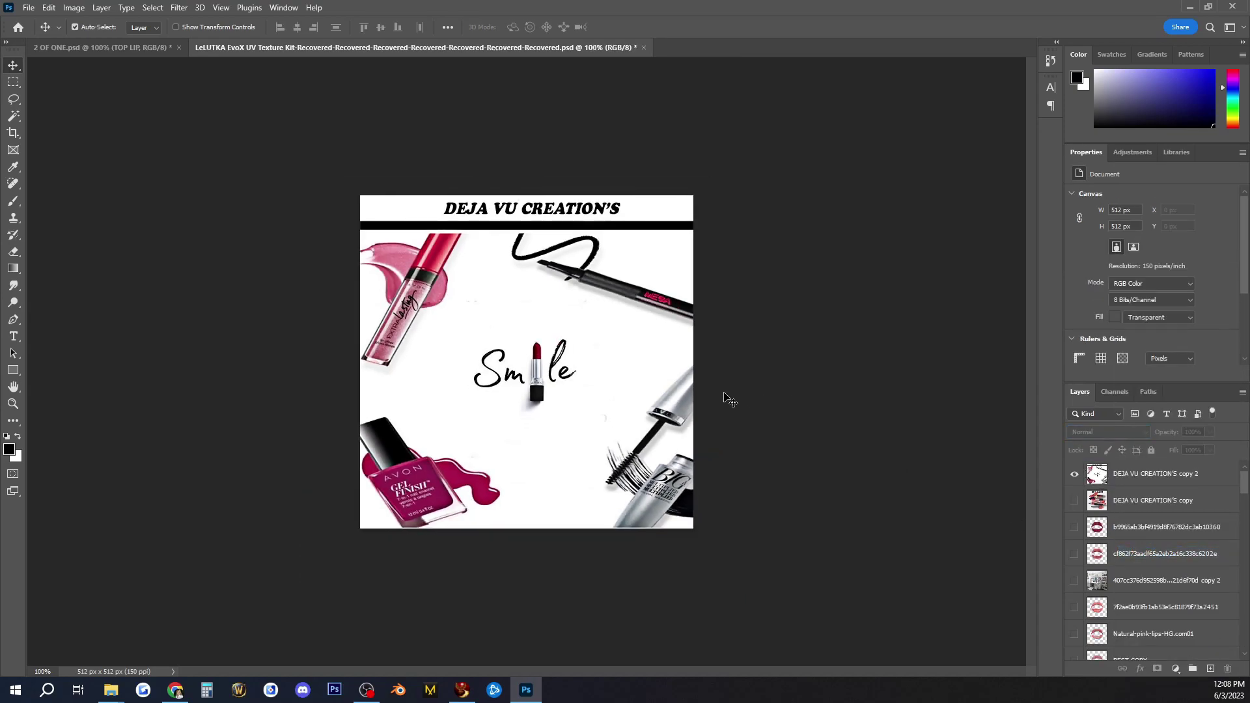
{"action": "scroll", "coordinate": [722, 395], "scroll_direction": "down", "scroll_amount": 2}
{"action": "scroll", "coordinate": [716, 388], "scroll_direction": "up", "scroll_amount": 2}
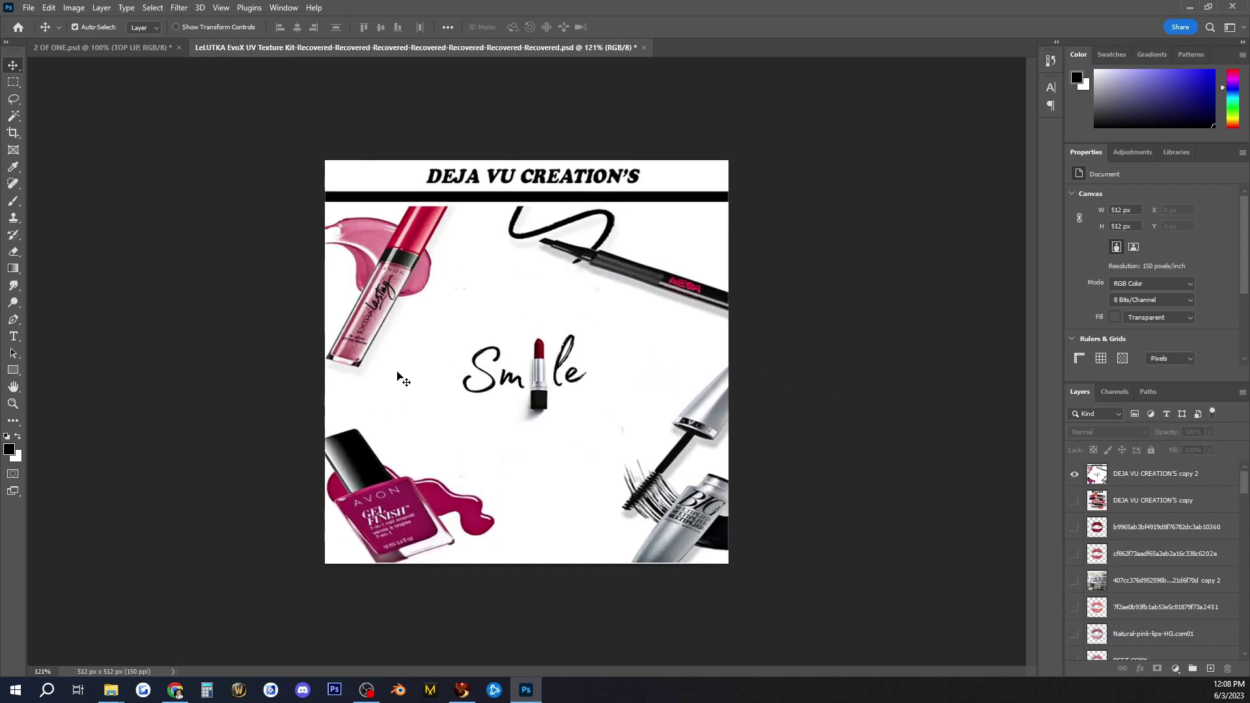
{"action": "left_click", "coordinate": [29, 8]}
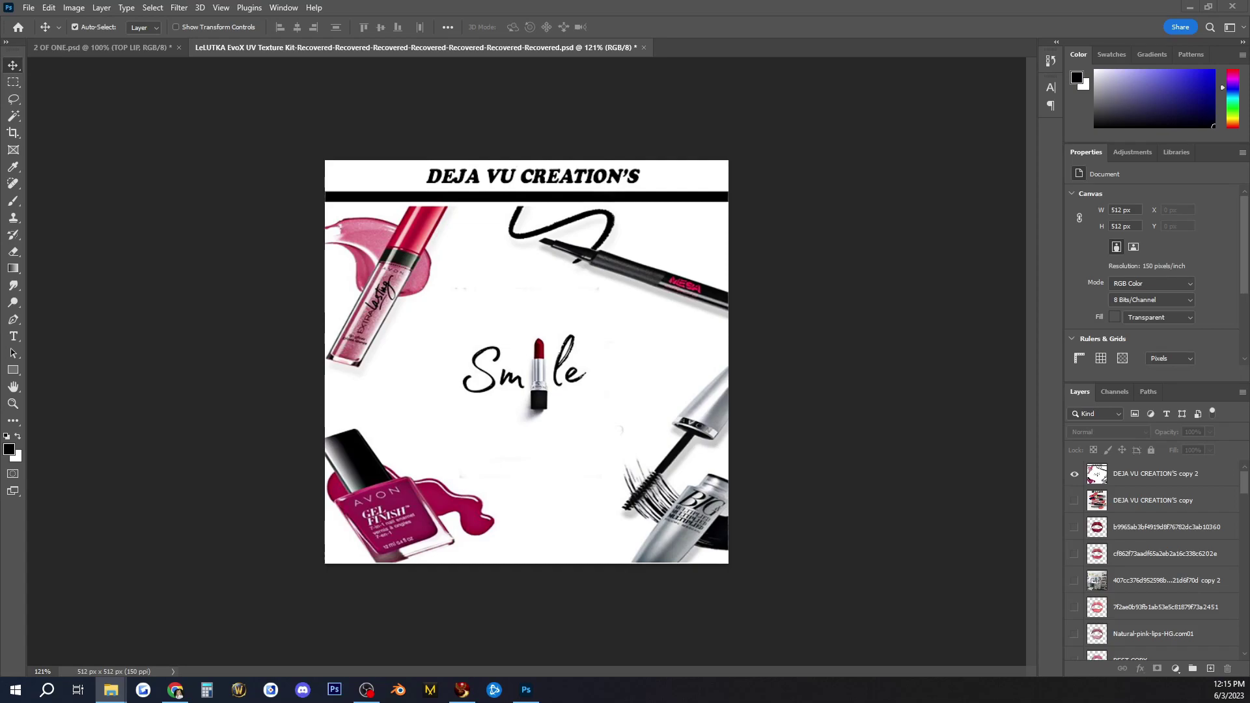
Place the pink love frame template image at 58.65% scale and position it over the right half of the artwork.
{"action": "left_click_drag", "start_coordinate": [1204, 374], "coordinate": [613, 402]}
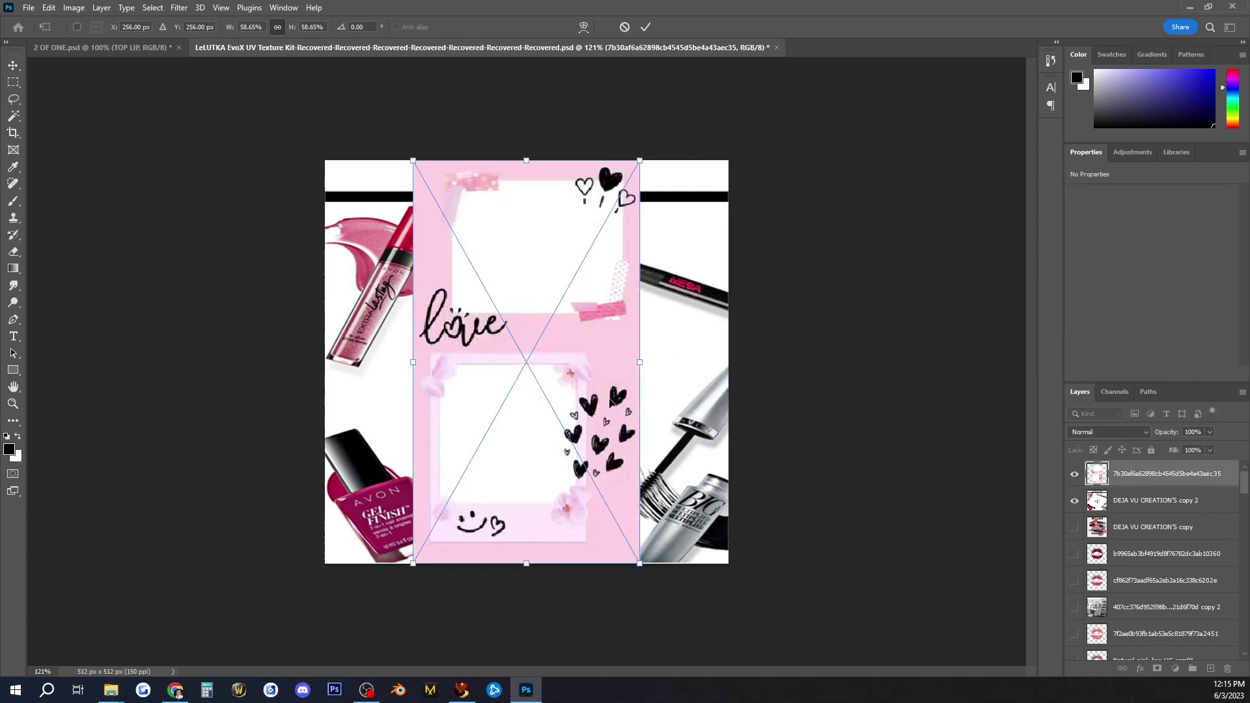
{"action": "scroll", "coordinate": [591, 361], "scroll_direction": "down", "scroll_amount": 1}
{"action": "scroll", "coordinate": [593, 338], "scroll_direction": "up", "scroll_amount": 3}
{"action": "scroll", "coordinate": [595, 311], "scroll_direction": "down", "scroll_amount": 2}
{"action": "scroll", "coordinate": [595, 306], "scroll_direction": "down", "scroll_amount": 1}
{"action": "left_click_drag", "start_coordinate": [595, 306], "coordinate": [629, 301]}
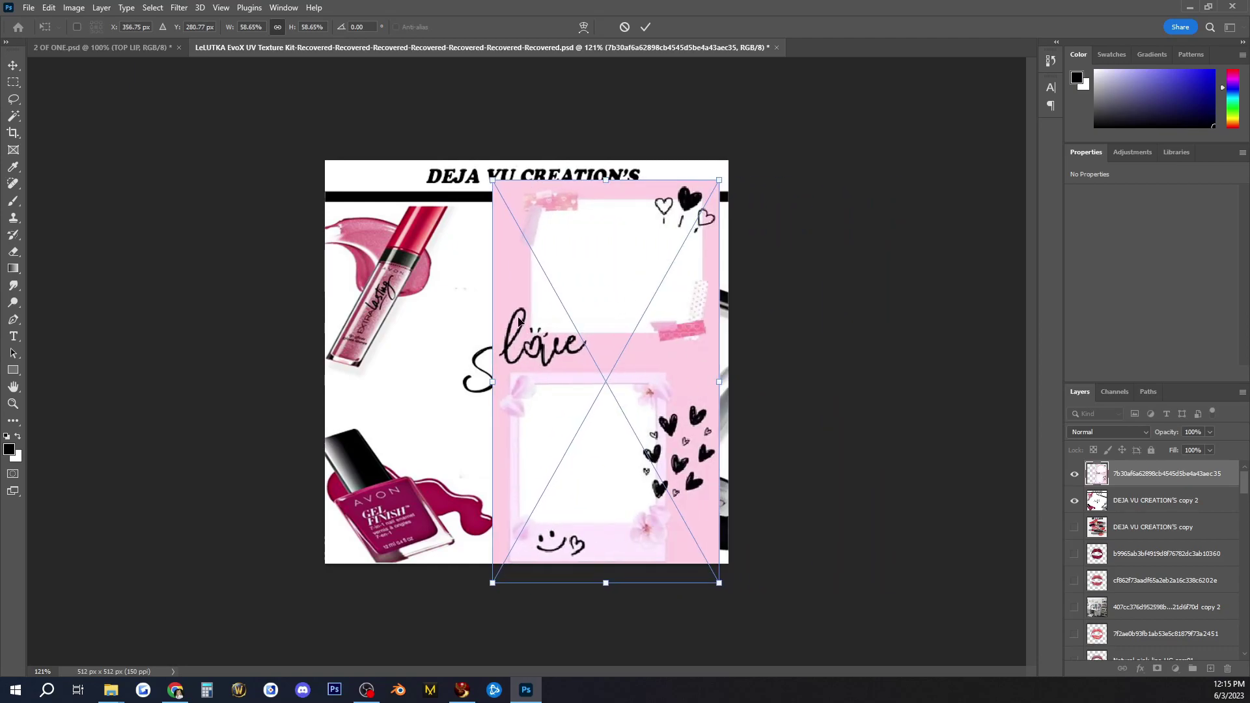
Rasterize the placed template layer and erase its lower flower frame and scattered hearts with the Eraser.
{"action": "left_click", "coordinate": [13, 251]}
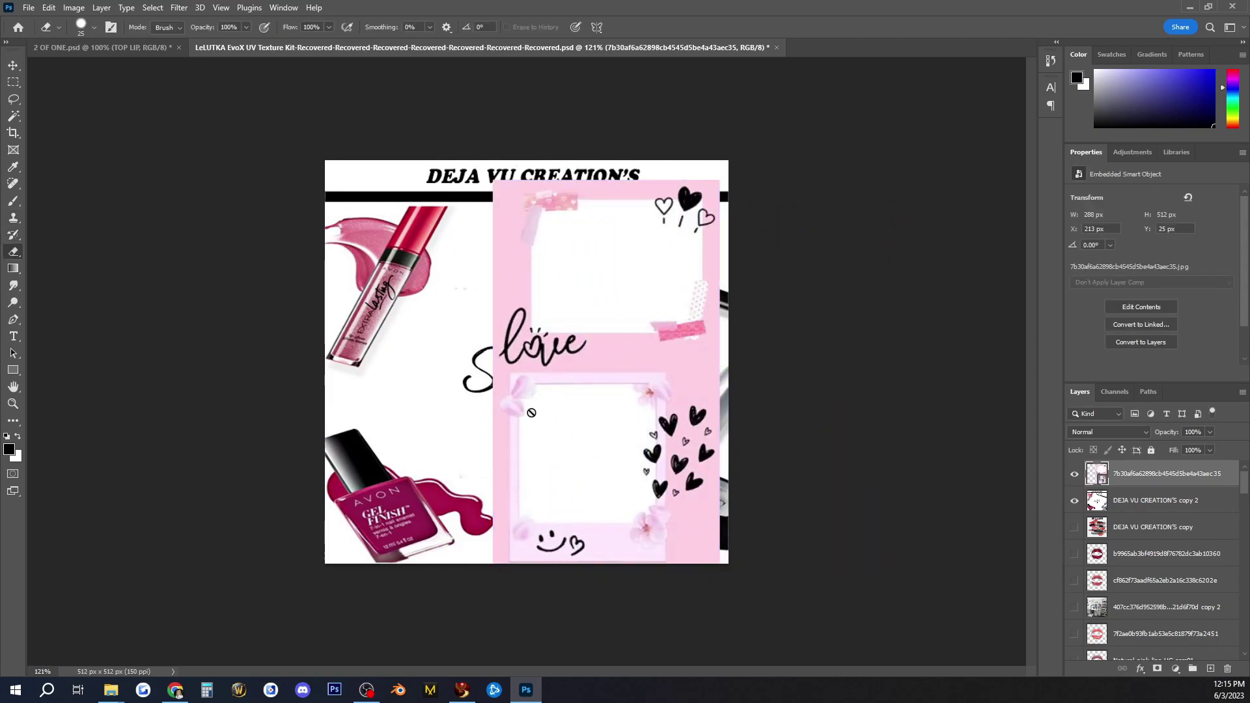
{"action": "left_click", "coordinate": [498, 381]}
{"action": "left_click", "coordinate": [570, 262]}
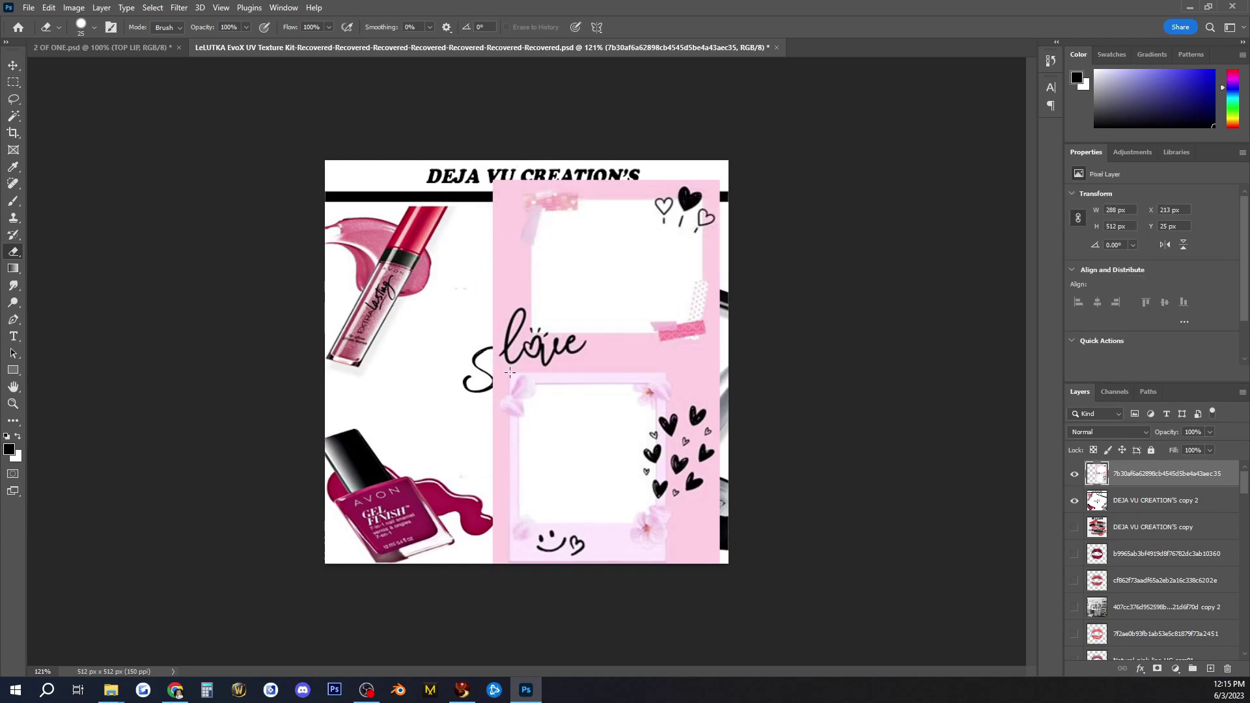
{"action": "mouse_move", "coordinate": [511, 383]}
{"action": "left_mouse_down"}
{"action": "mouse_move", "coordinate": [559, 395]}
{"action": "mouse_move", "coordinate": [508, 384]}
{"action": "mouse_move", "coordinate": [711, 387]}
{"action": "mouse_move", "coordinate": [662, 385]}
{"action": "mouse_move", "coordinate": [702, 456]}
{"action": "mouse_move", "coordinate": [719, 407]}
{"action": "mouse_move", "coordinate": [532, 411]}
{"action": "mouse_move", "coordinate": [506, 435]}
{"action": "mouse_move", "coordinate": [496, 553]}
{"action": "mouse_move", "coordinate": [504, 561]}
{"action": "mouse_move", "coordinate": [514, 451]}
{"action": "mouse_move", "coordinate": [554, 542]}
{"action": "left_mouse_up"}
{"action": "mouse_move", "coordinate": [646, 538]}
{"action": "left_mouse_down"}
{"action": "mouse_move", "coordinate": [560, 552]}
{"action": "mouse_move", "coordinate": [690, 529]}
{"action": "mouse_move", "coordinate": [661, 496]}
{"action": "mouse_move", "coordinate": [678, 455]}
{"action": "mouse_move", "coordinate": [672, 418]}
{"action": "mouse_move", "coordinate": [734, 460]}
{"action": "left_mouse_up"}
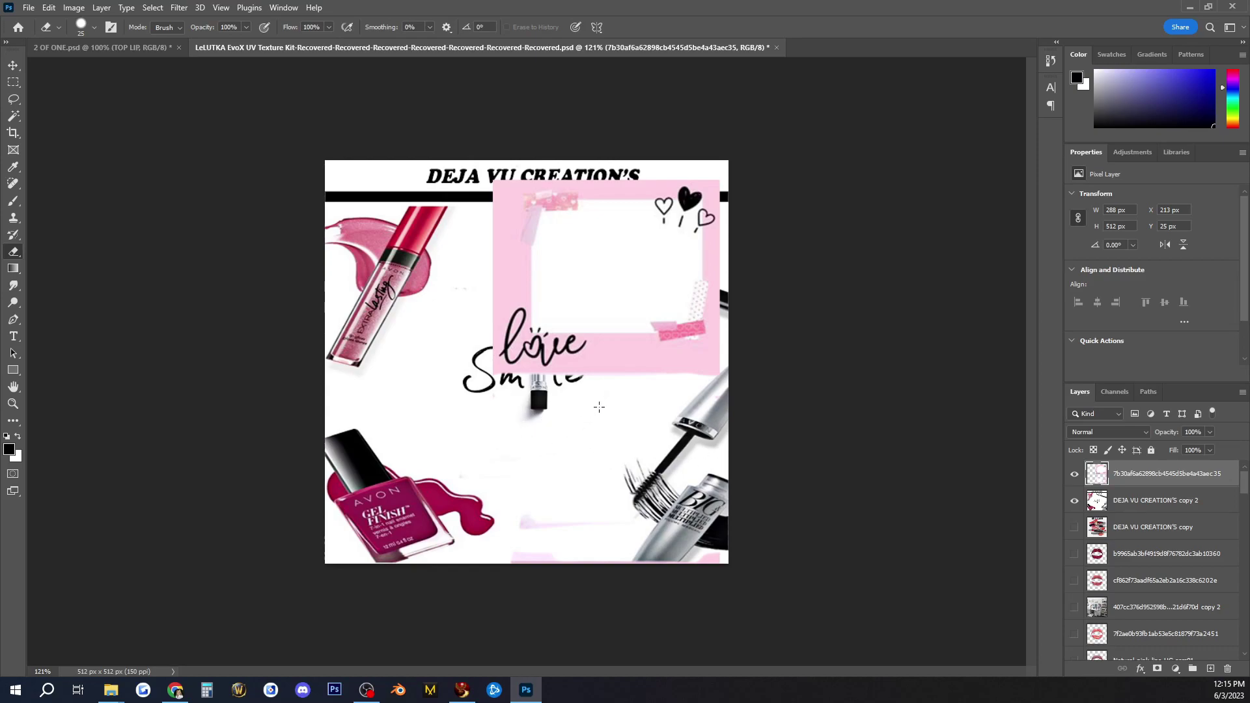
Move the love frame up out of the way, hide the makeup artwork layer and erase the template remnants below the frame.
{"action": "key", "text": "v"}
{"action": "mouse_move", "coordinate": [521, 285]}
{"action": "left_mouse_down"}
{"action": "mouse_move", "coordinate": [416, 323]}
{"action": "mouse_move", "coordinate": [427, 206]}
{"action": "left_mouse_up"}
{"action": "left_click", "coordinate": [13, 251]}
{"action": "left_click_drag", "start_coordinate": [511, 381], "coordinate": [425, 381]}
{"action": "mouse_move", "coordinate": [389, 474]}
{"action": "left_mouse_down"}
{"action": "mouse_move", "coordinate": [417, 498]}
{"action": "mouse_move", "coordinate": [524, 499]}
{"action": "mouse_move", "coordinate": [398, 489]}
{"action": "left_mouse_up"}
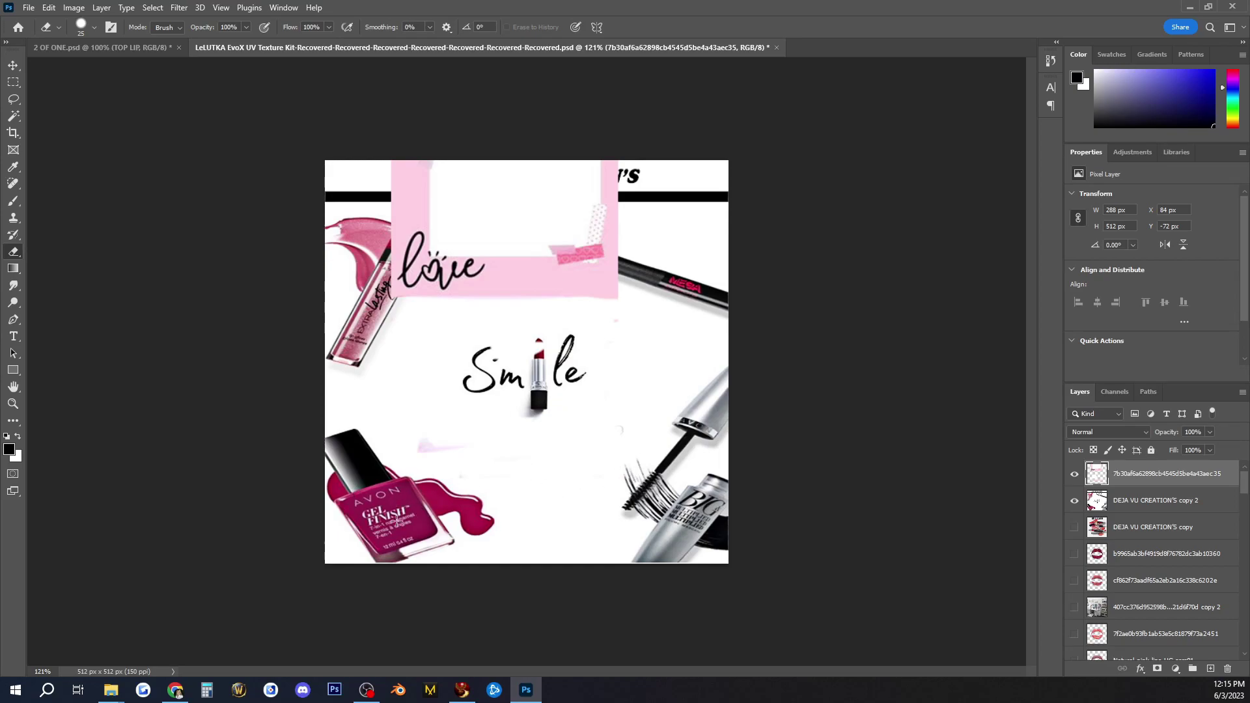
{"action": "left_click", "coordinate": [1074, 501]}
{"action": "mouse_move", "coordinate": [521, 429]}
{"action": "left_mouse_down"}
{"action": "mouse_move", "coordinate": [508, 427]}
{"action": "mouse_move", "coordinate": [550, 441]}
{"action": "mouse_move", "coordinate": [517, 416]}
{"action": "mouse_move", "coordinate": [433, 445]}
{"action": "mouse_move", "coordinate": [460, 357]}
{"action": "mouse_move", "coordinate": [561, 346]}
{"action": "left_mouse_up"}
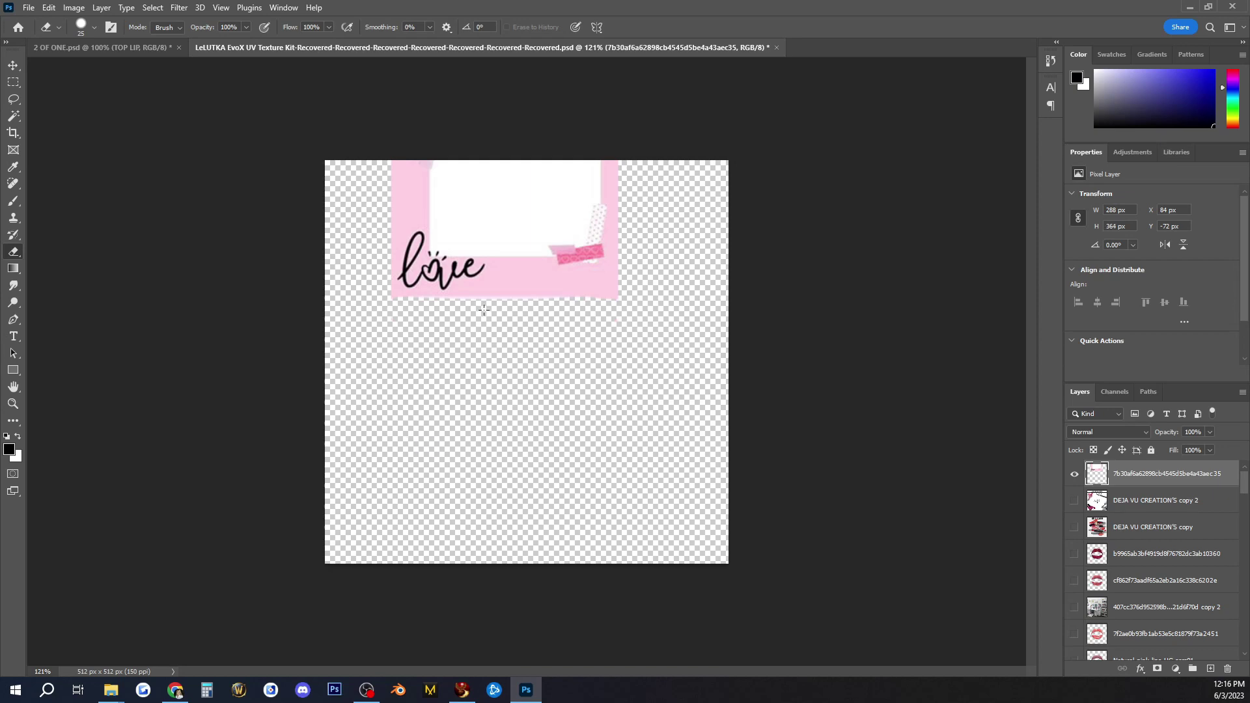
Shrink the love frame layer to about 128 by 162 px and position it below the Sm lettering with the makeup artwork shown again.
{"action": "left_click", "coordinate": [13, 65]}
{"action": "scroll", "coordinate": [480, 321], "scroll_direction": "down", "scroll_amount": 1}
{"action": "left_click_drag", "start_coordinate": [522, 282], "coordinate": [520, 363]}
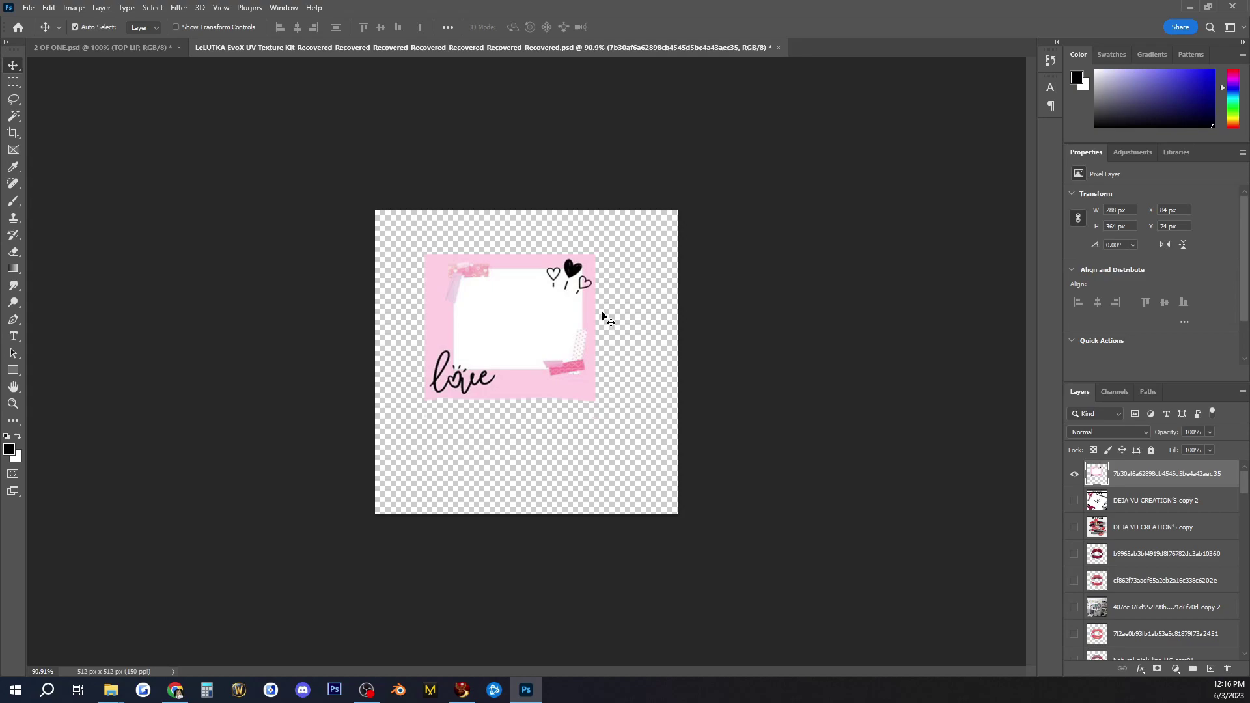
{"action": "key", "text": "ctrl+t"}
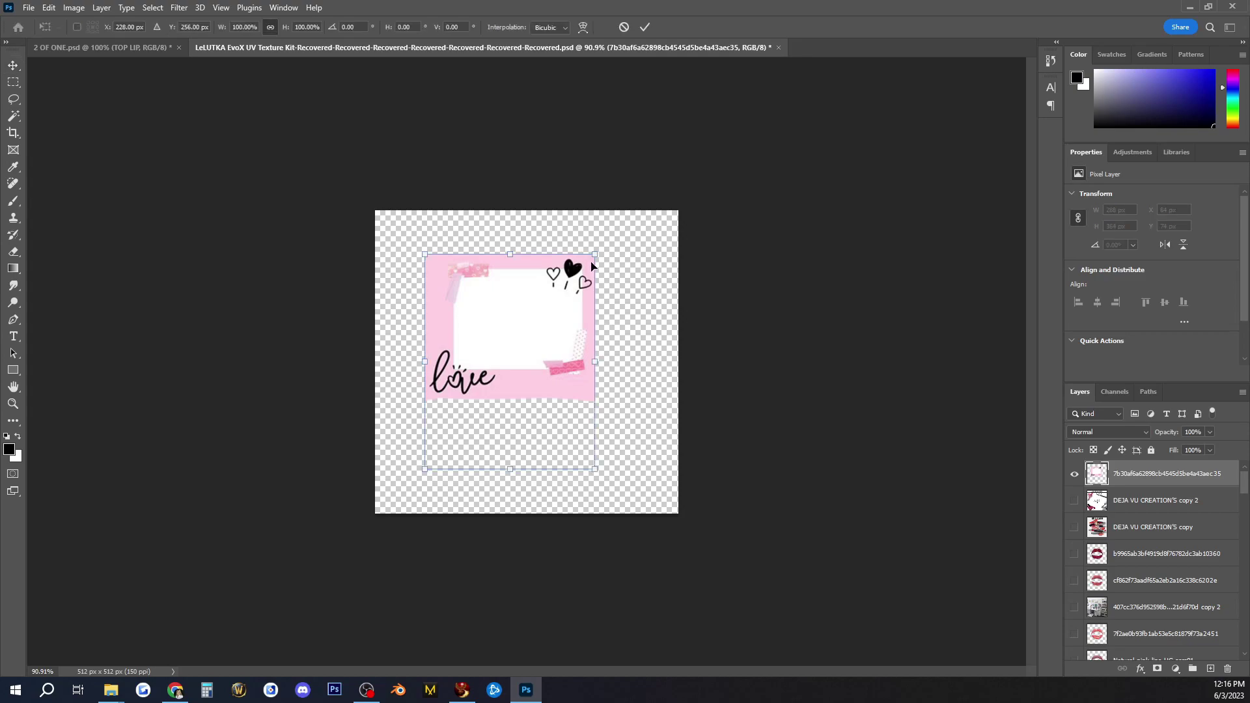
{"action": "left_click_drag", "start_coordinate": [597, 254], "coordinate": [500, 373]}
{"action": "scroll", "coordinate": [724, 450], "scroll_direction": "up", "scroll_amount": 4}
{"action": "key", "text": "Return"}
{"action": "left_click", "coordinate": [1075, 500]}
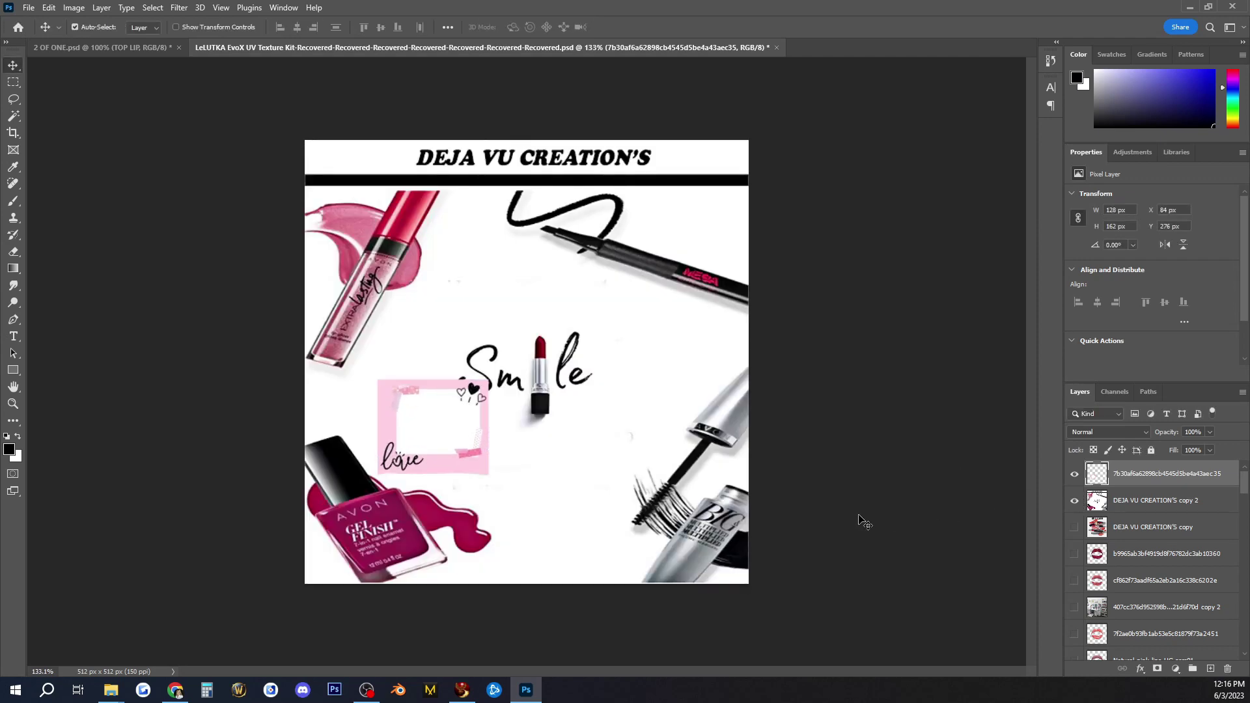
{"action": "mouse_move", "coordinate": [436, 434]}
{"action": "left_mouse_down"}
{"action": "mouse_move", "coordinate": [460, 323]}
{"action": "mouse_move", "coordinate": [479, 307]}
{"action": "mouse_move", "coordinate": [476, 422]}
{"action": "mouse_move", "coordinate": [444, 451]}
{"action": "left_mouse_up"}
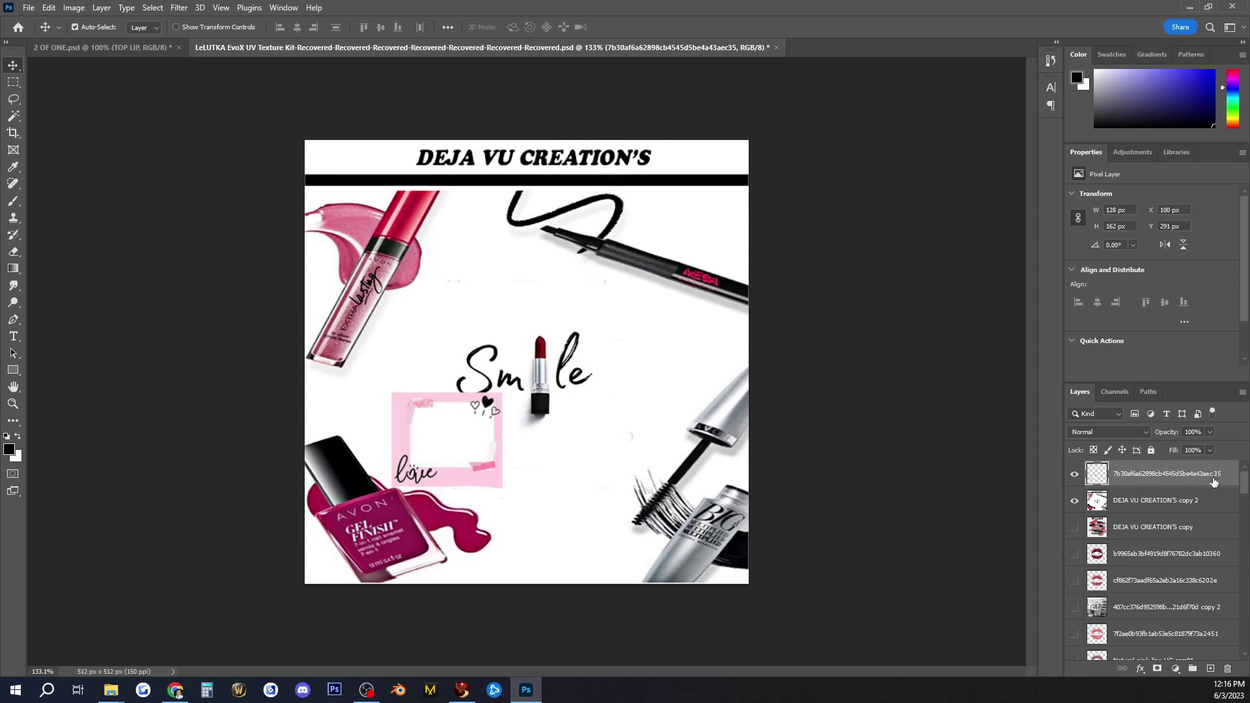
Duplicate the love frame three times and arrange the four frames in a two-by-two grid around the Smile artwork.
{"action": "left_click_drag", "start_coordinate": [1205, 480], "coordinate": [1211, 669]}
{"action": "left_click_drag", "start_coordinate": [505, 455], "coordinate": [652, 454]}
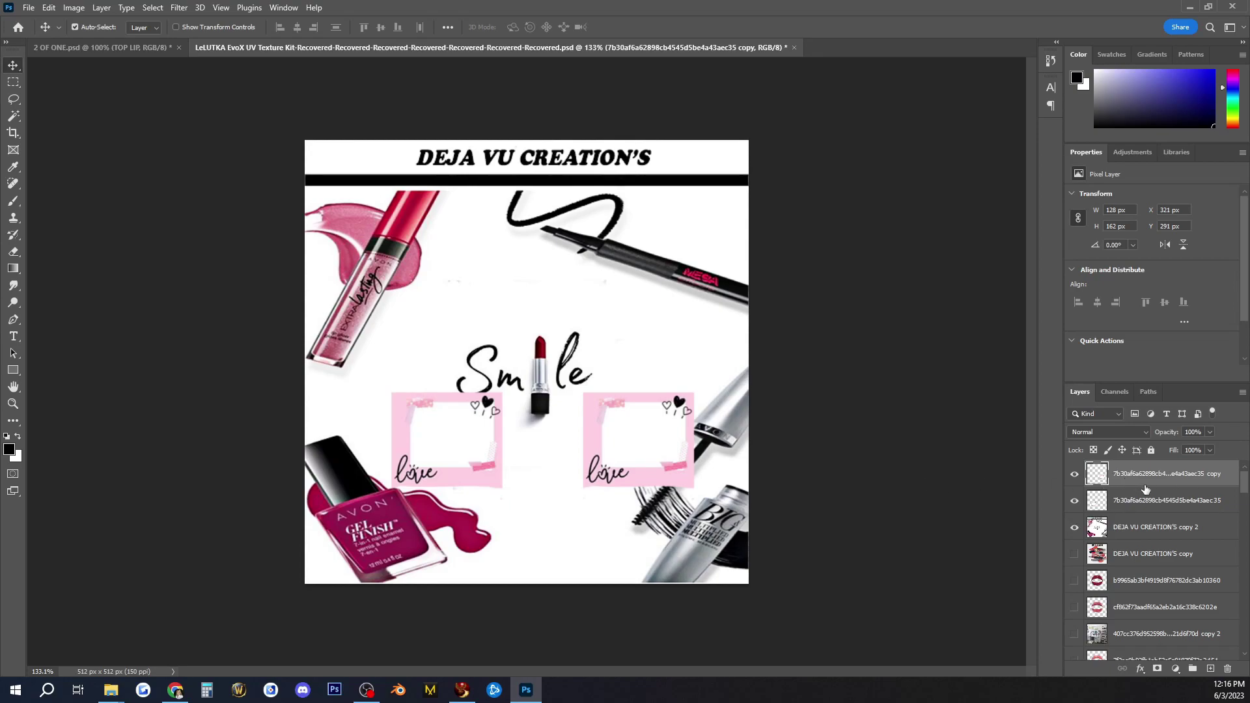
{"action": "left_click_drag", "start_coordinate": [1203, 482], "coordinate": [1210, 669]}
{"action": "left_click_drag", "start_coordinate": [628, 431], "coordinate": [624, 294]}
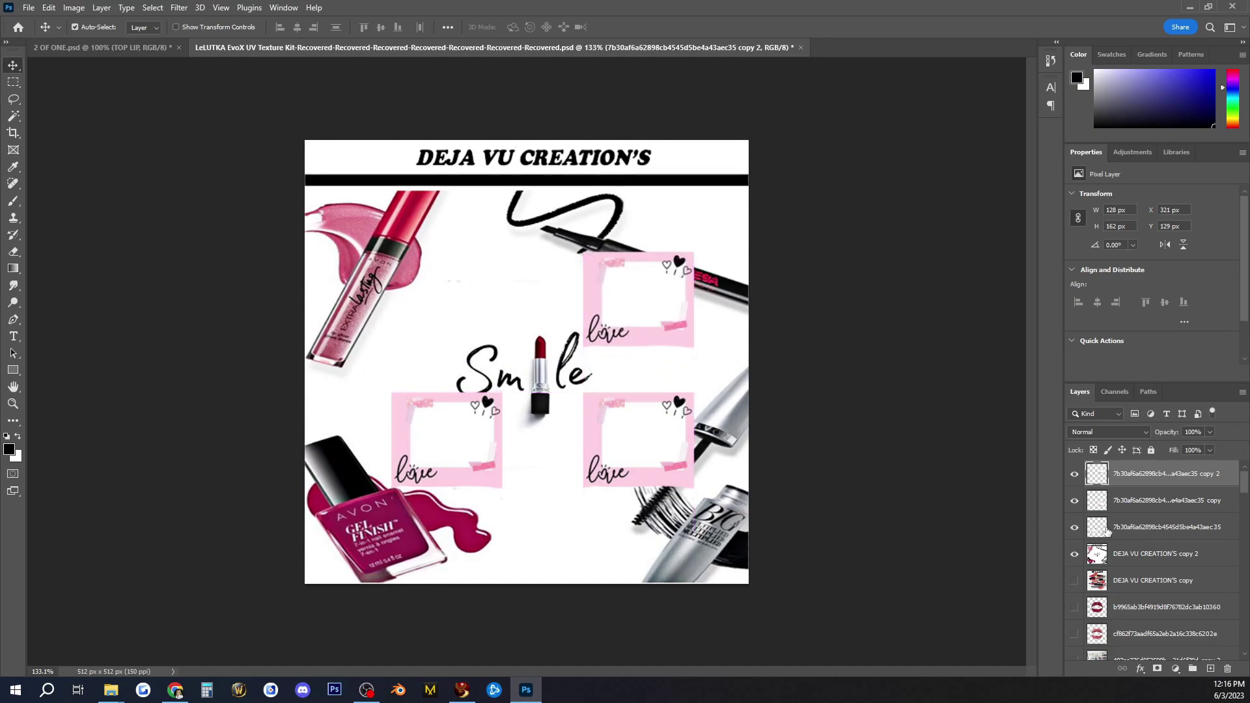
{"action": "key", "text": "ctrl+j"}
{"action": "left_click_drag", "start_coordinate": [635, 322], "coordinate": [460, 323]}
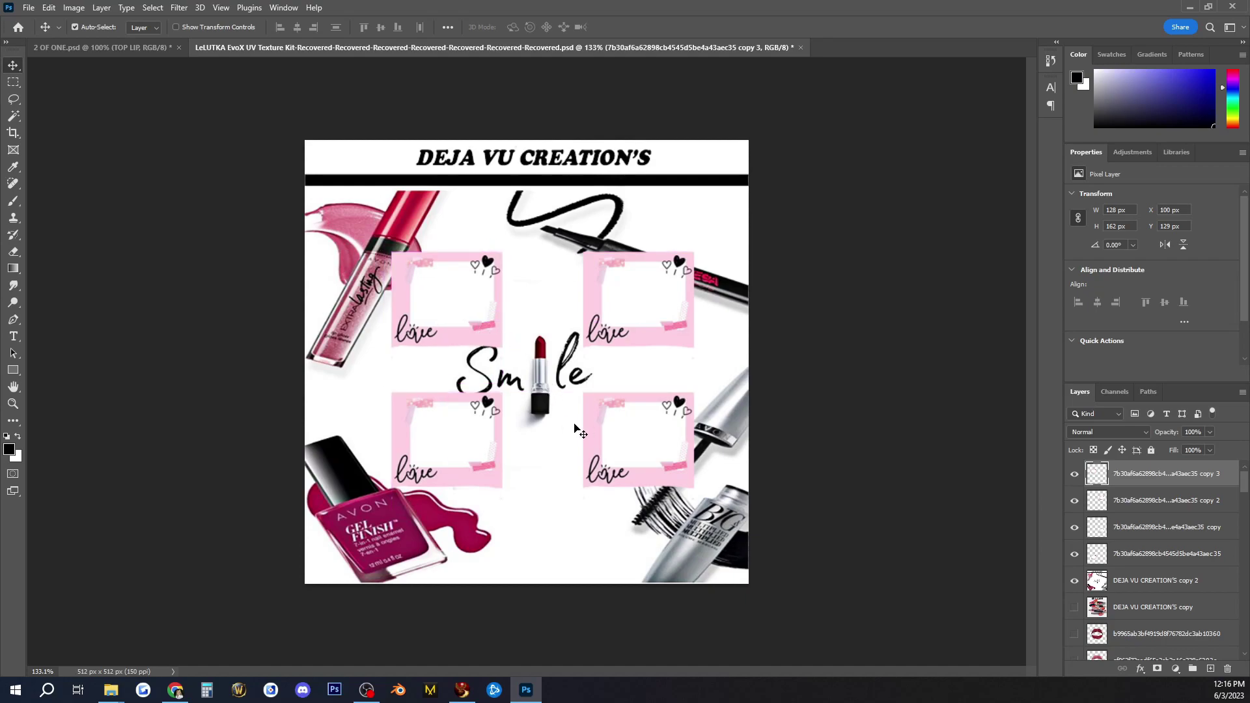
{"action": "key", "text": "ctrl+plus"}
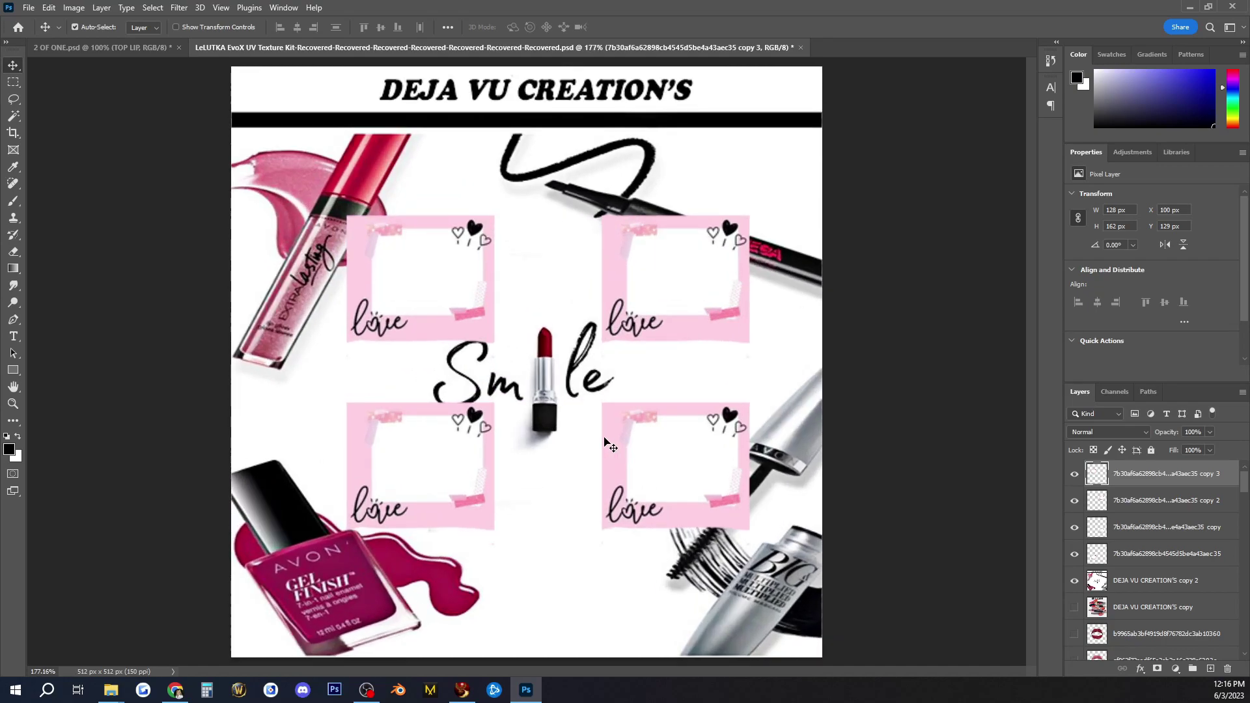
{"action": "key", "text": "ctrl+minus"}
{"action": "key", "text": "ctrl+minus"}
{"action": "key", "text": "ctrl+plus"}
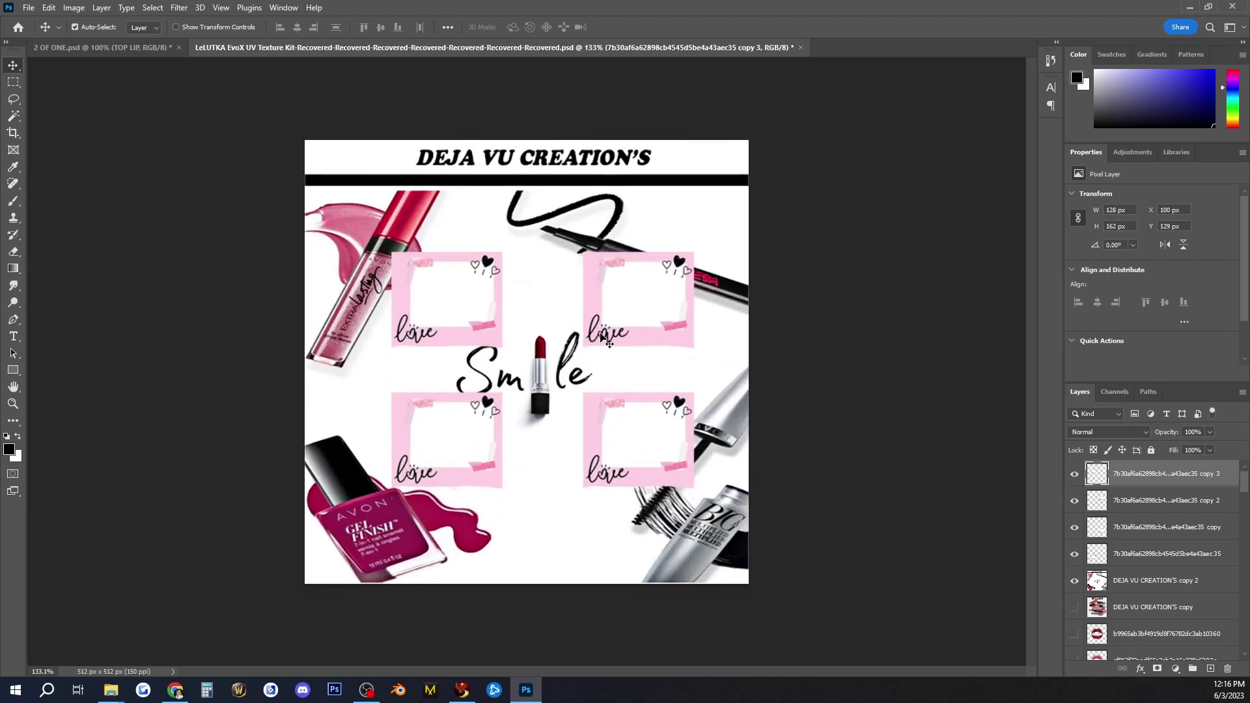
Duplicate the love frame once more and place the copy at the bottom of the canvas, centred below the four-frame grid.
{"action": "key", "text": "ctrl+j"}
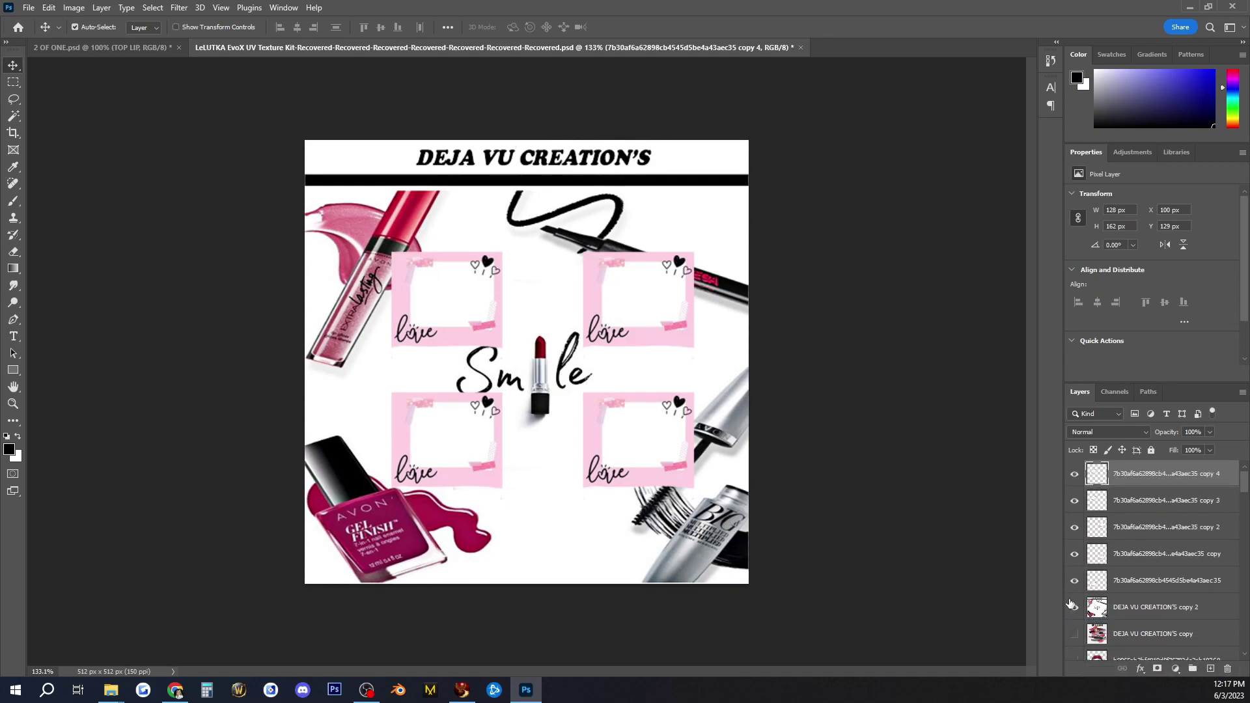
{"action": "left_click_drag", "start_coordinate": [428, 300], "coordinate": [525, 544]}
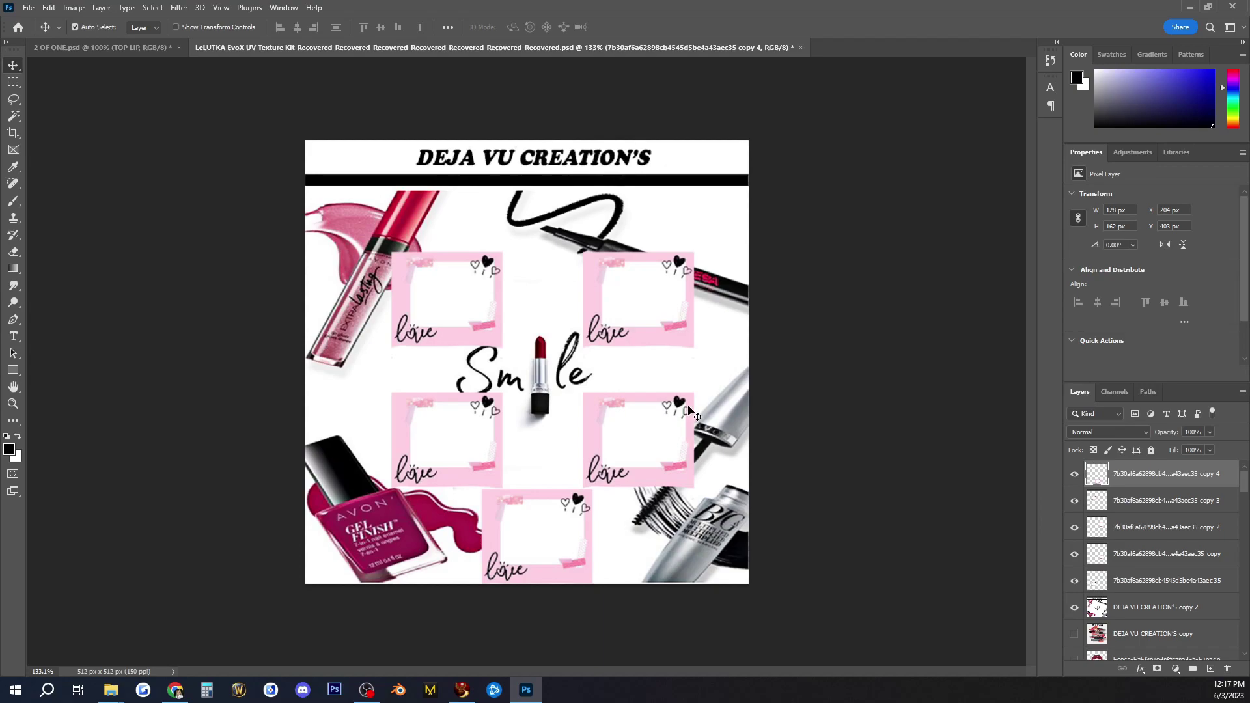
{"action": "scroll", "coordinate": [690, 411], "scroll_direction": "up", "scroll_amount": 1}
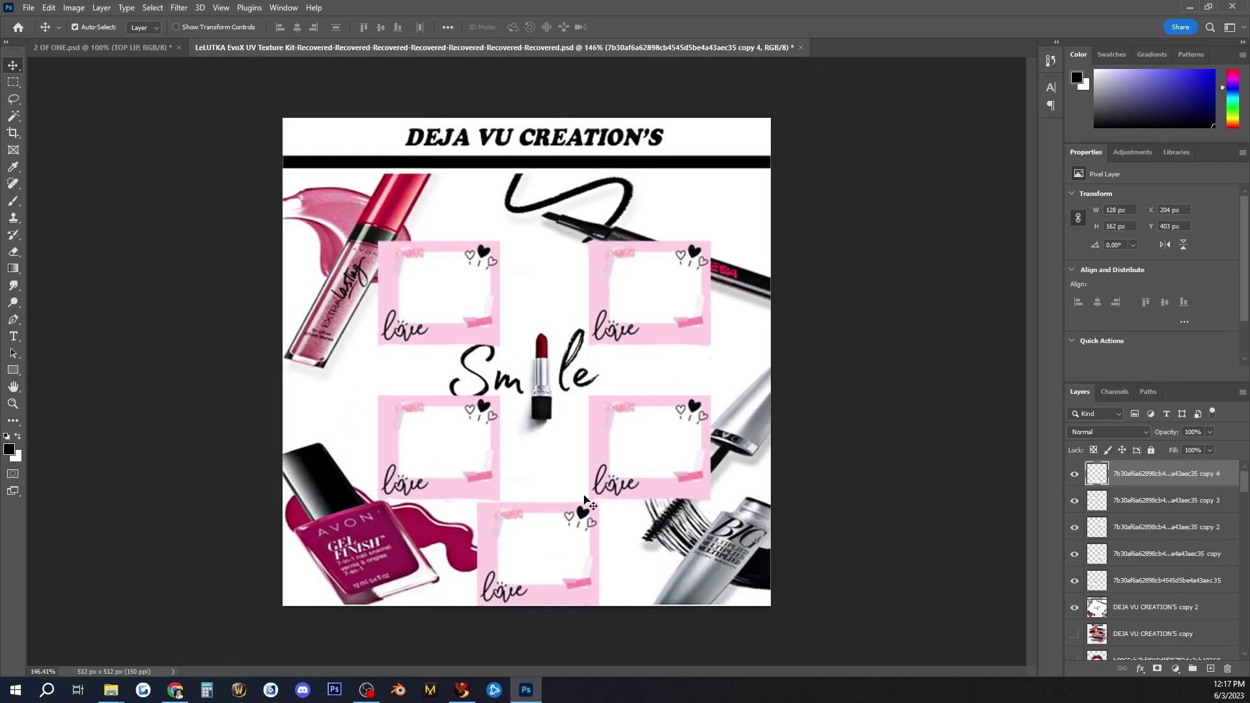
Shift the bottom centre love frame's hue to a salmon pink with a Hue/Saturation adjustment.
{"action": "left_click", "coordinate": [87, 7]}
{"action": "mouse_move", "coordinate": [95, 40]}
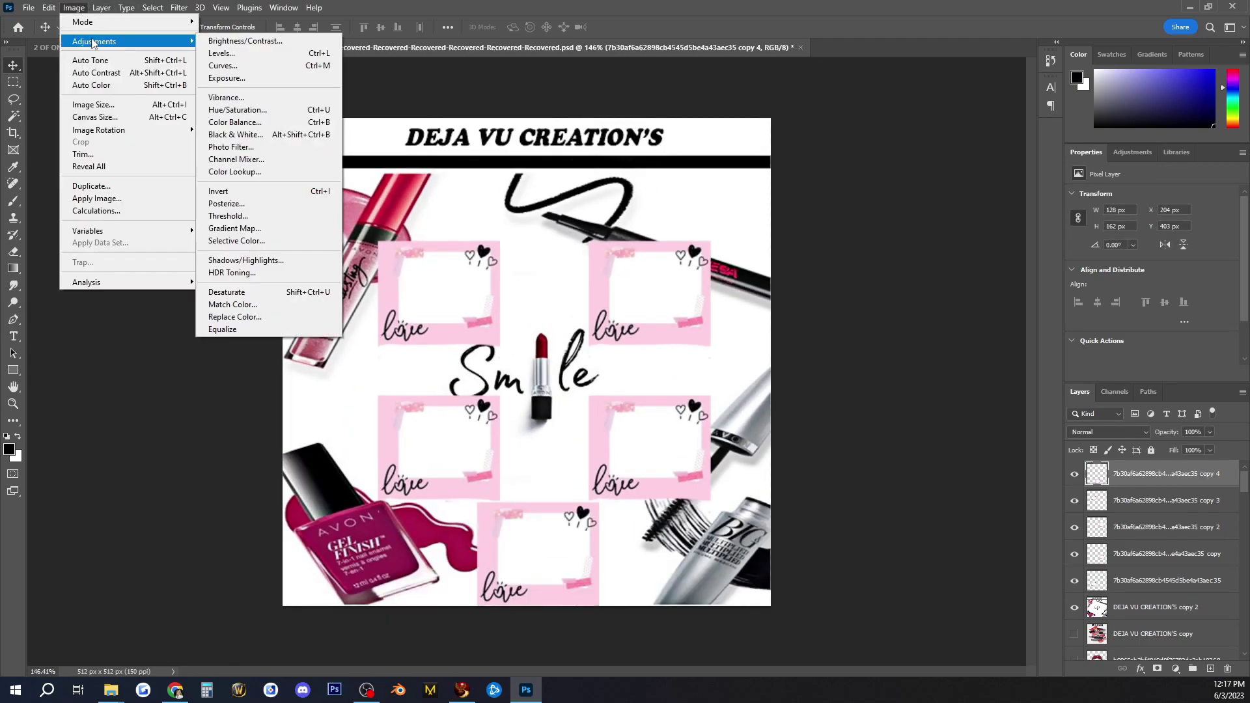
{"action": "left_click", "coordinate": [225, 111]}
{"action": "left_click_drag", "start_coordinate": [866, 210], "coordinate": [885, 210]}
{"action": "left_click", "coordinate": [1012, 143]}
Recolour the upper-left love frame light blue with Hue/Saturation, using a strongly negative hue, saturation +67 and slightly reduced lightness.
{"action": "left_click", "coordinate": [1165, 500]}
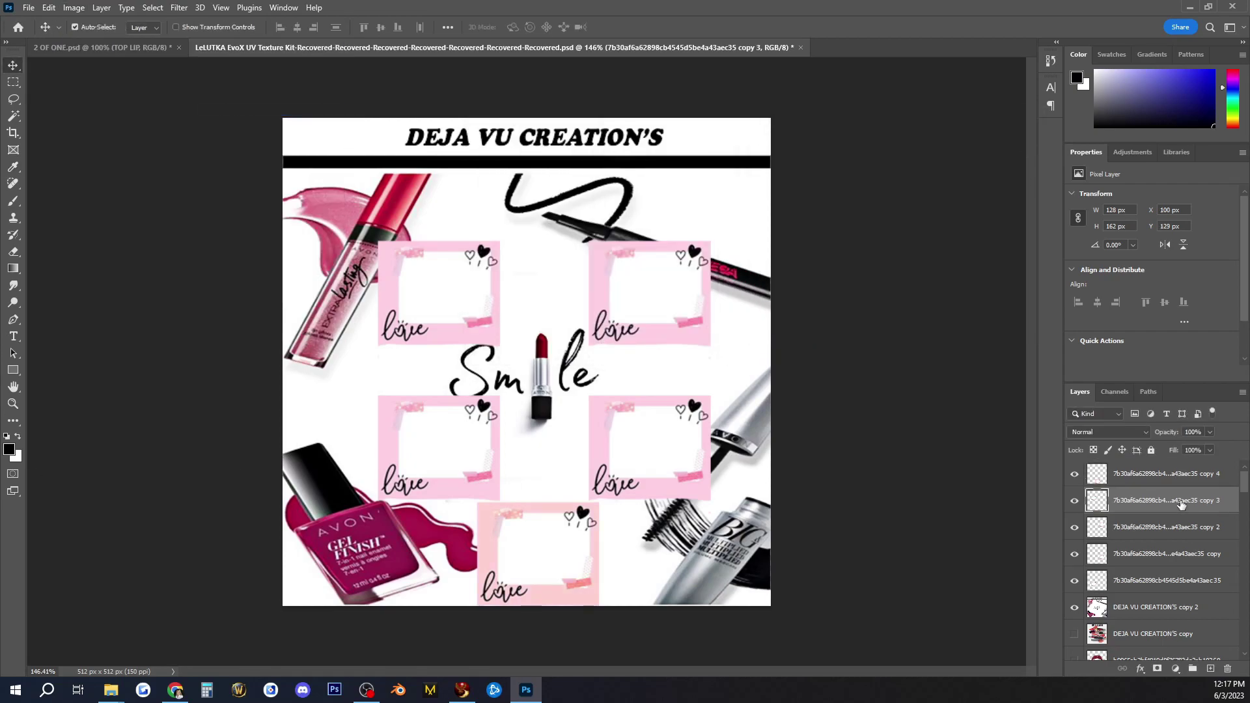
{"action": "left_click", "coordinate": [73, 7]}
{"action": "mouse_move", "coordinate": [93, 43]}
{"action": "left_click", "coordinate": [225, 111]}
{"action": "left_click_drag", "start_coordinate": [849, 206], "coordinate": [822, 209]}
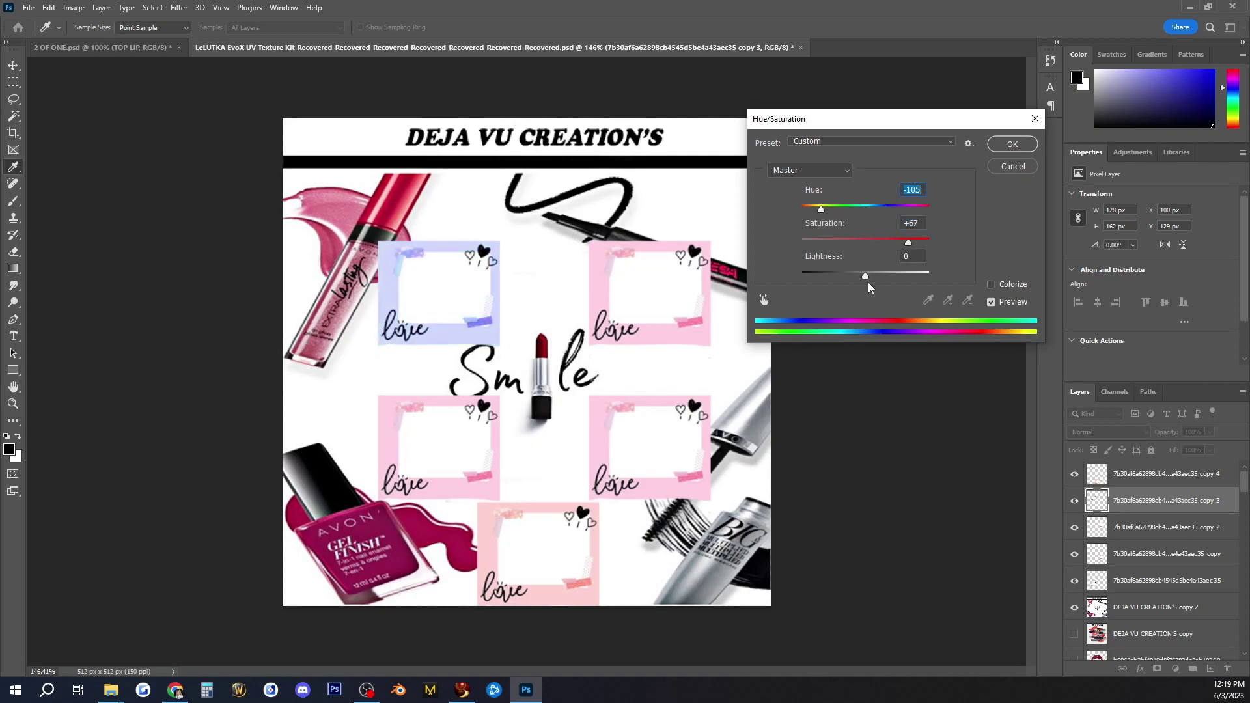
{"action": "left_click_drag", "start_coordinate": [865, 276], "coordinate": [860, 276]}
{"action": "left_click_drag", "start_coordinate": [822, 209], "coordinate": [815, 209]}
{"action": "left_click", "coordinate": [1012, 143]}
Try a Black & White adjustment on the lower-right love frame with reds, greens and cyans at -200, and undo it.
{"action": "left_click", "coordinate": [1143, 532]}
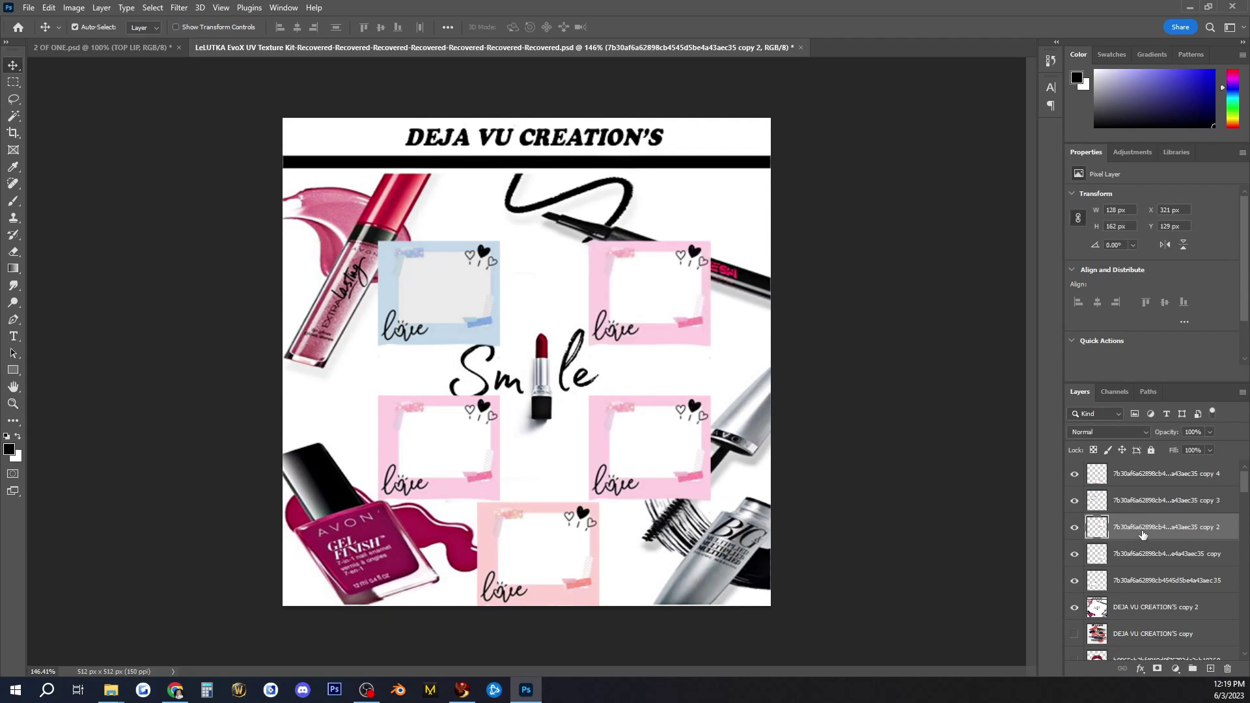
{"action": "left_click", "coordinate": [1142, 553]}
{"action": "left_click", "coordinate": [74, 7]}
{"action": "mouse_move", "coordinate": [91, 42]}
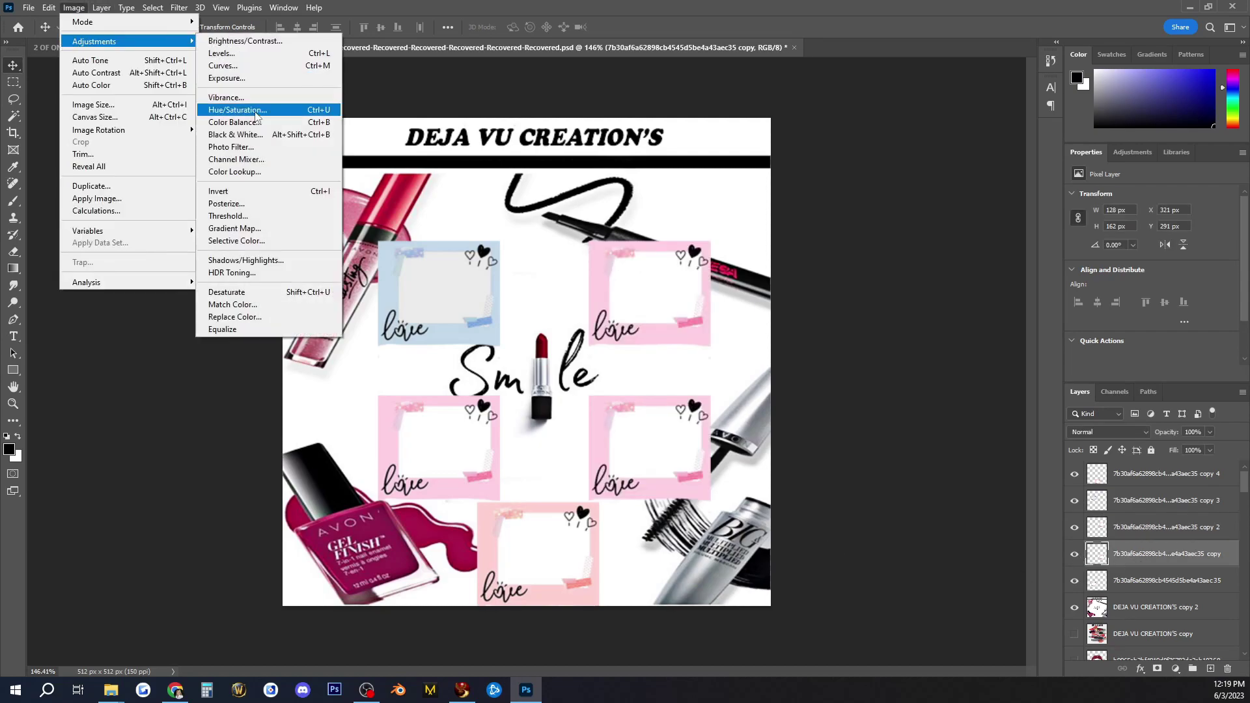
{"action": "left_click", "coordinate": [241, 127]}
{"action": "left_click_drag", "start_coordinate": [893, 335], "coordinate": [799, 333]}
{"action": "left_click_drag", "start_coordinate": [874, 301], "coordinate": [797, 302]}
{"action": "left_click_drag", "start_coordinate": [887, 269], "coordinate": [797, 267]}
{"action": "left_click_drag", "start_coordinate": [879, 235], "coordinate": [797, 234]}
{"action": "left_click_drag", "start_coordinate": [879, 171], "coordinate": [888, 273]}
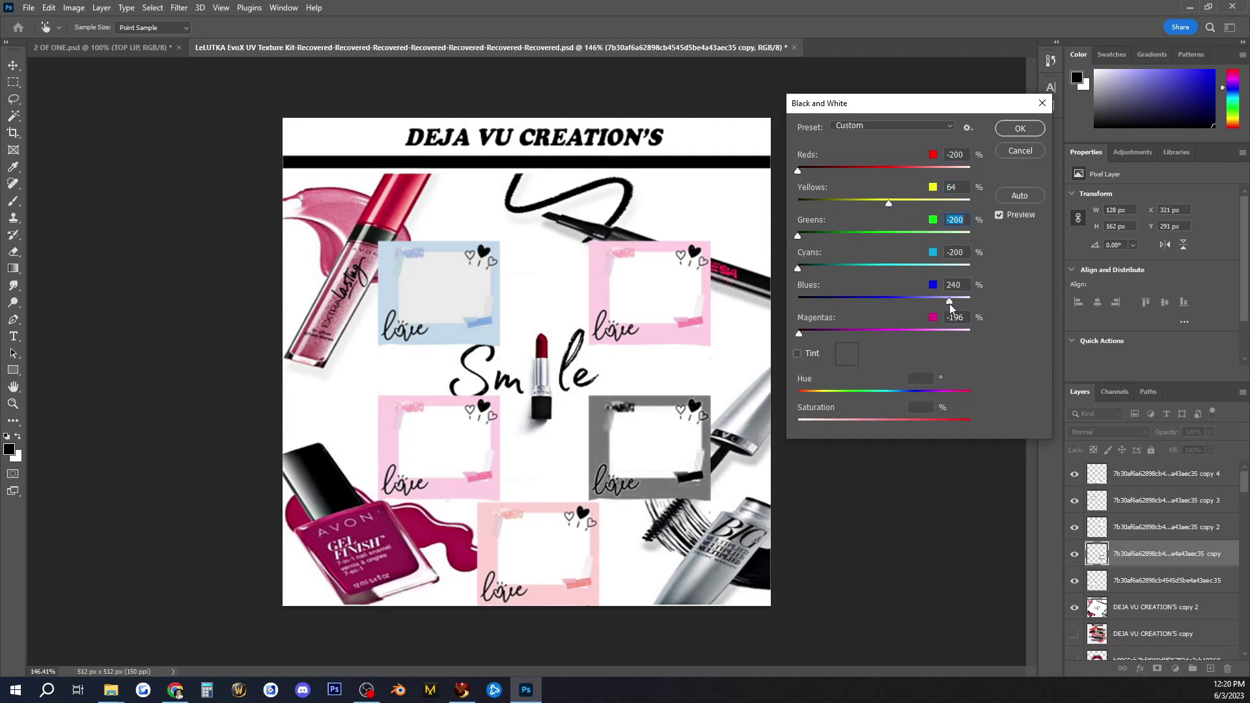
{"action": "left_click_drag", "start_coordinate": [818, 335], "coordinate": [764, 335]}
{"action": "key", "text": "Return"}
{"action": "key", "text": "ctrl+z"}
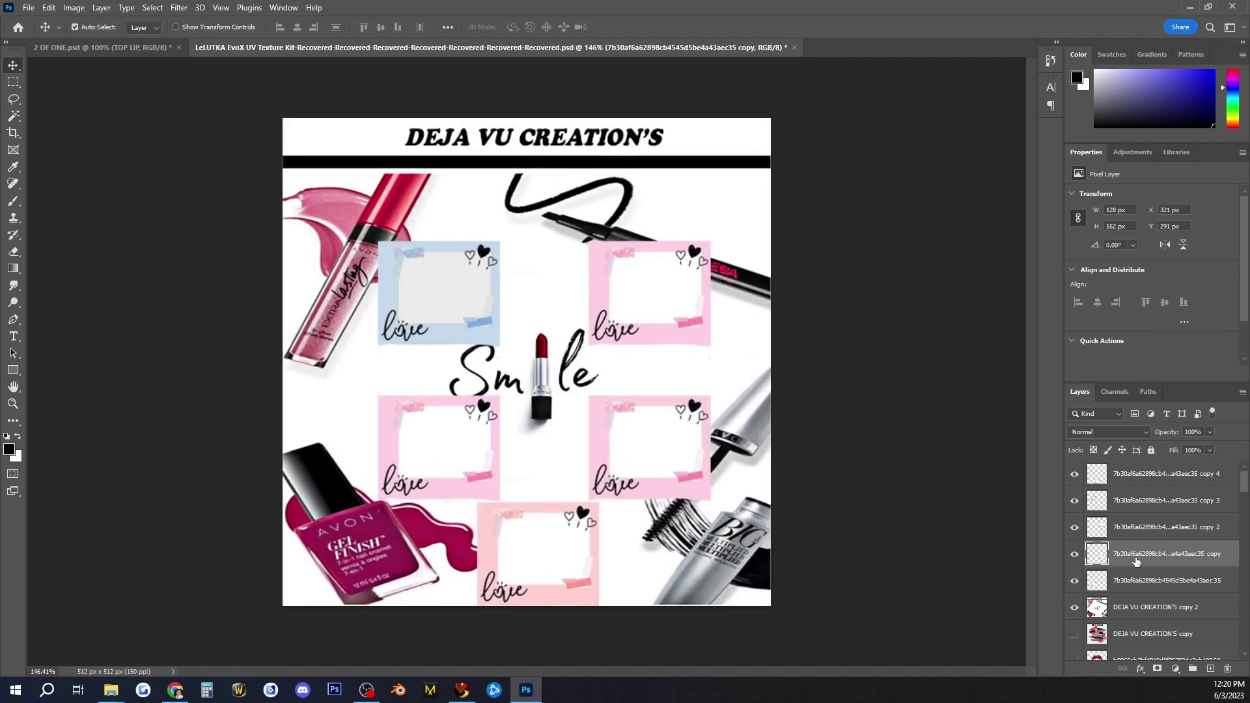
Tint the lower-right love frame peach with Color Balance, shifting its midtones toward red, green and yellow.
{"action": "left_click", "coordinate": [74, 7]}
{"action": "left_click", "coordinate": [228, 106]}
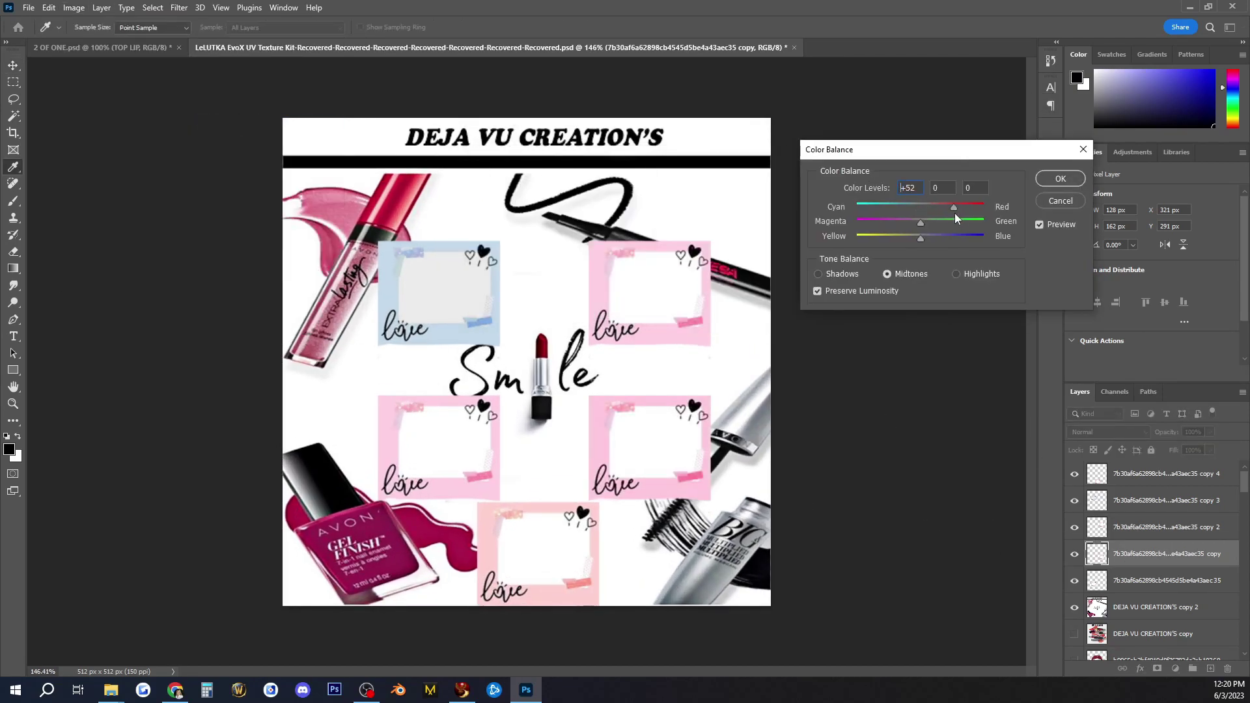
{"action": "left_click_drag", "start_coordinate": [962, 231], "coordinate": [859, 239]}
{"action": "left_click_drag", "start_coordinate": [930, 223], "coordinate": [899, 223]}
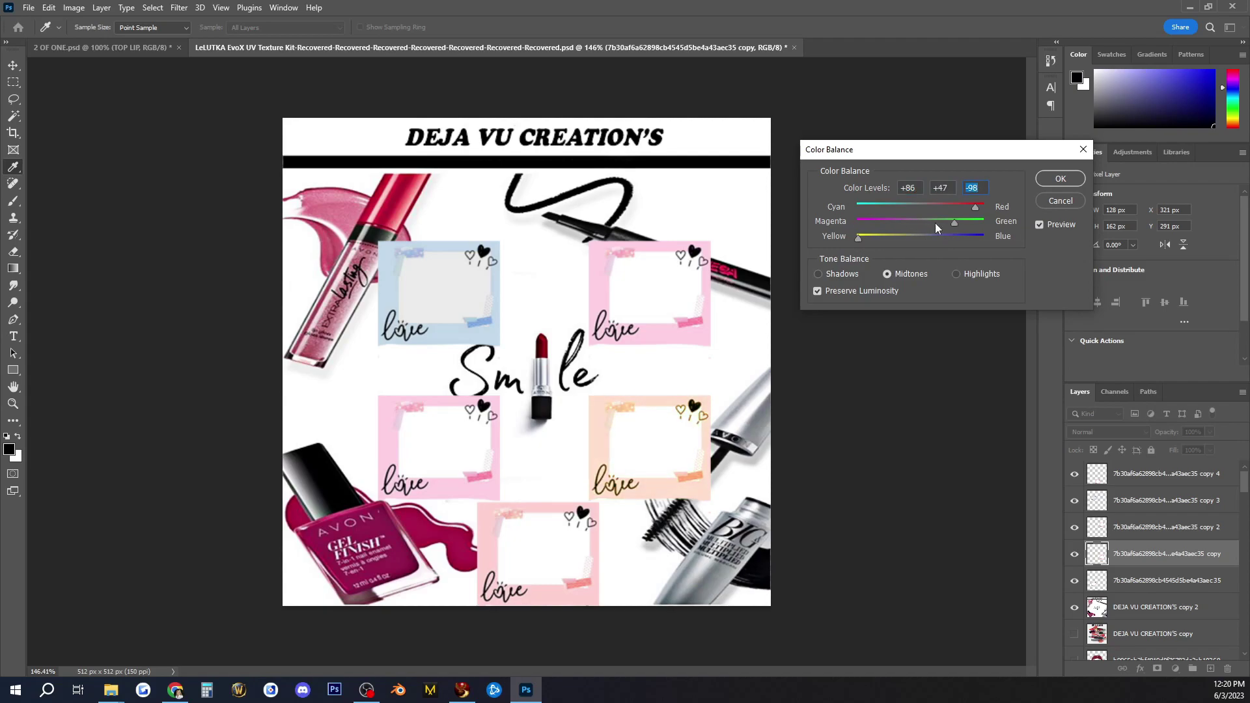
{"action": "left_click_drag", "start_coordinate": [994, 215], "coordinate": [962, 223]}
{"action": "left_click", "coordinate": [1060, 178]}
{"action": "key", "text": "v"}
Recolour the lower-left love frame yellow with a Hue/Saturation adjustment.
{"action": "left_click", "coordinate": [1165, 580]}
{"action": "left_click", "coordinate": [73, 7]}
{"action": "mouse_move", "coordinate": [95, 41]}
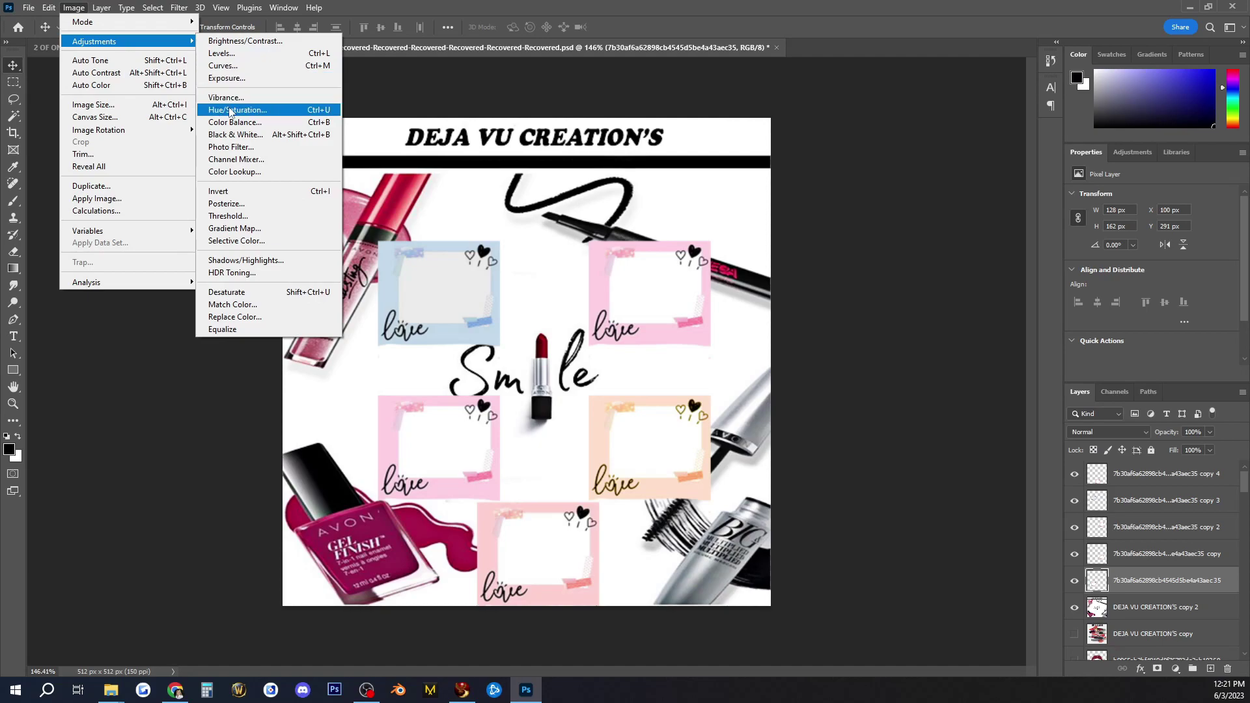
{"action": "left_click", "coordinate": [230, 110]}
{"action": "left_click_drag", "start_coordinate": [939, 233], "coordinate": [945, 198]}
{"action": "key", "text": "Tab"}
{"action": "key", "text": "shift+Down"}
{"action": "key", "text": "Return"}
Place the MIGHTY RED lips image and scale it to about 25.65% in the canvas's lower-left corner.
{"action": "scroll", "coordinate": [658, 433], "scroll_direction": "down", "scroll_amount": 3}
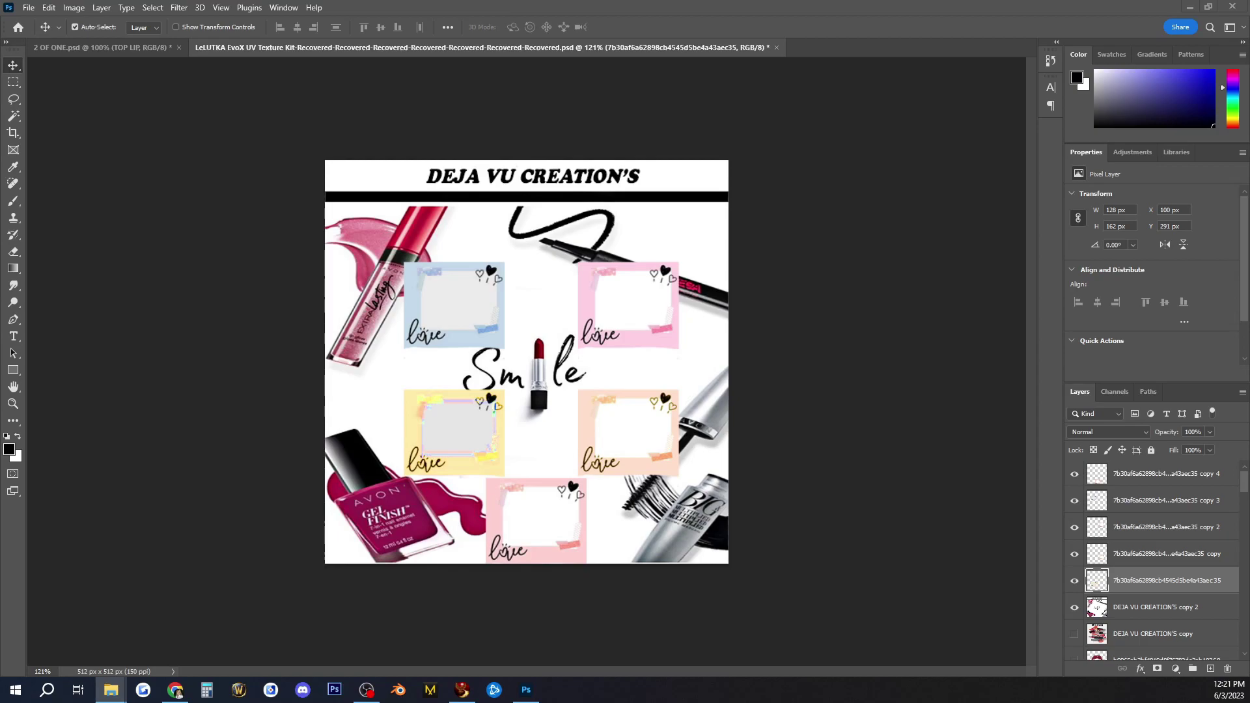
{"action": "left_click_drag", "start_coordinate": [1249, 365], "coordinate": [608, 370]}
{"action": "left_click_drag", "start_coordinate": [728, 163], "coordinate": [373, 403]}
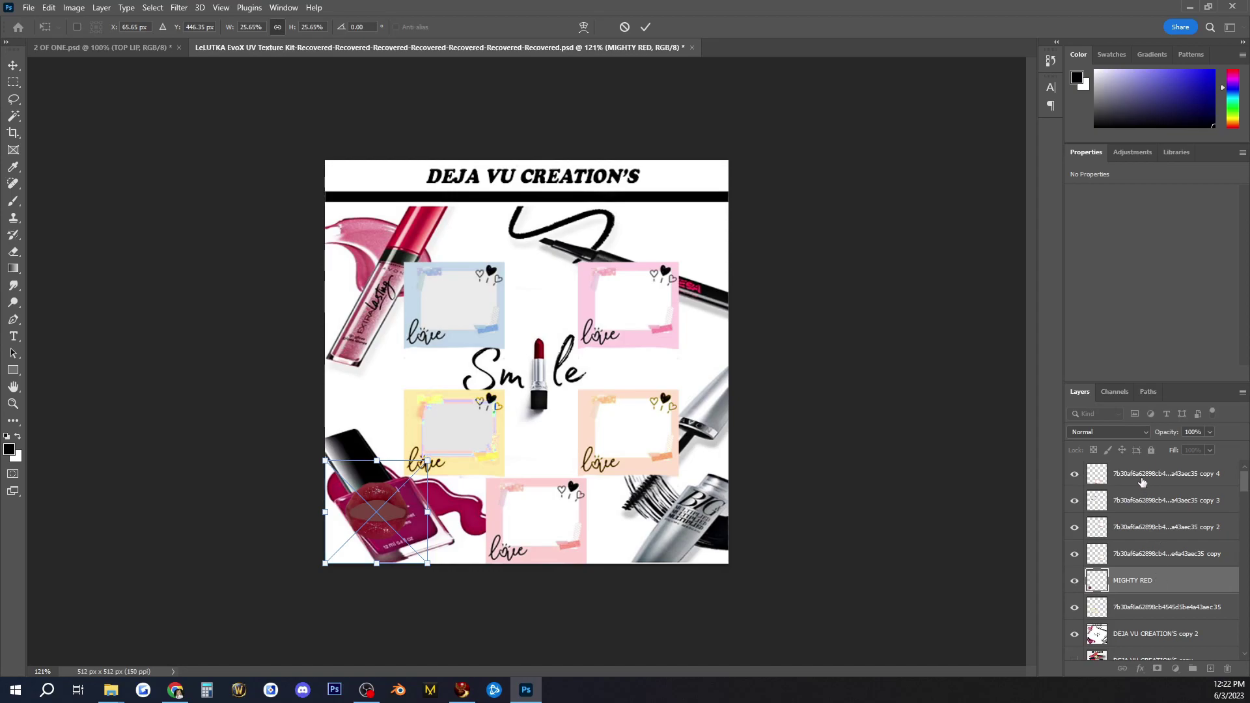
{"action": "key", "text": "Return"}
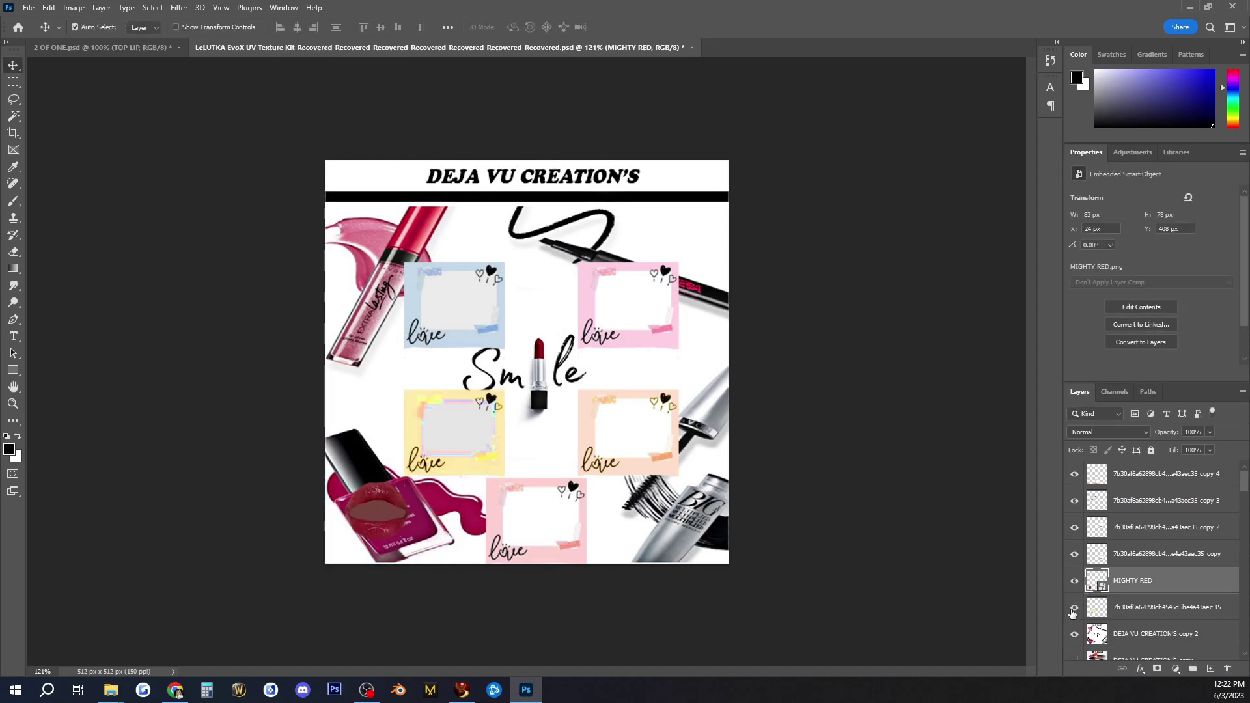
Merge the five love frame layers into one and move the MIGHTY RED lips into the bottom centre frame.
{"action": "left_click", "coordinate": [1136, 612]}
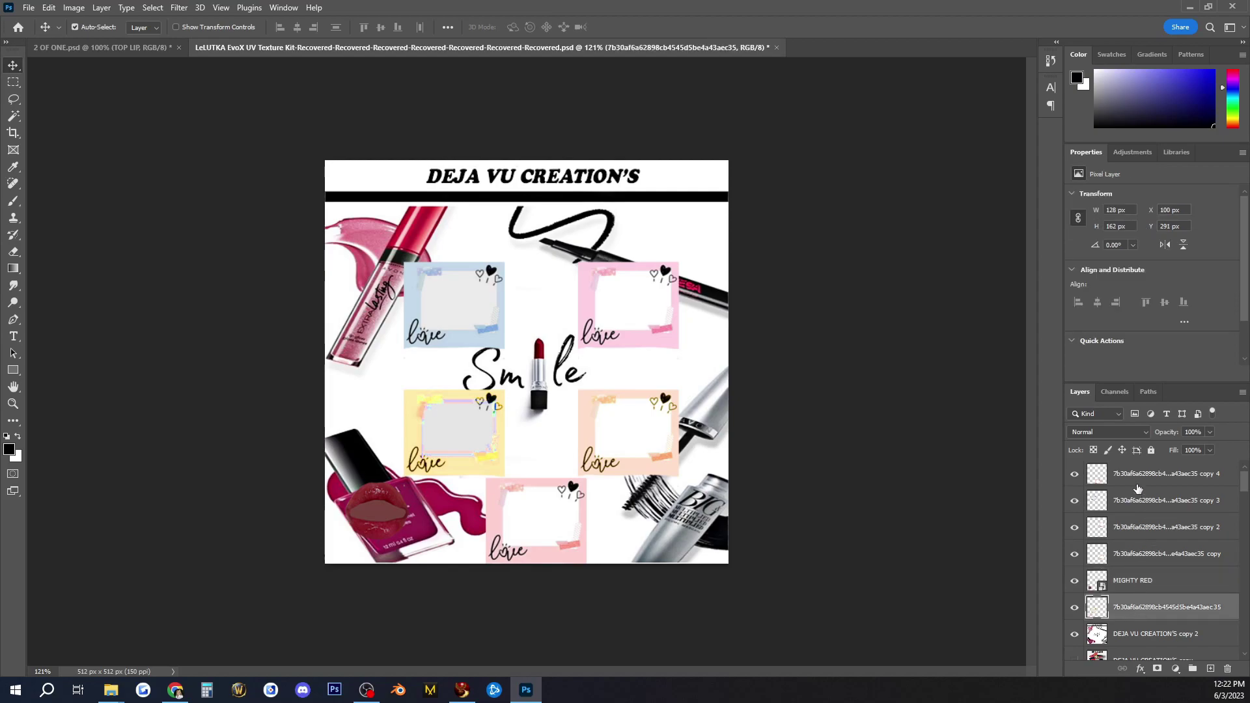
{"action": "left_click", "coordinate": [1143, 479]}
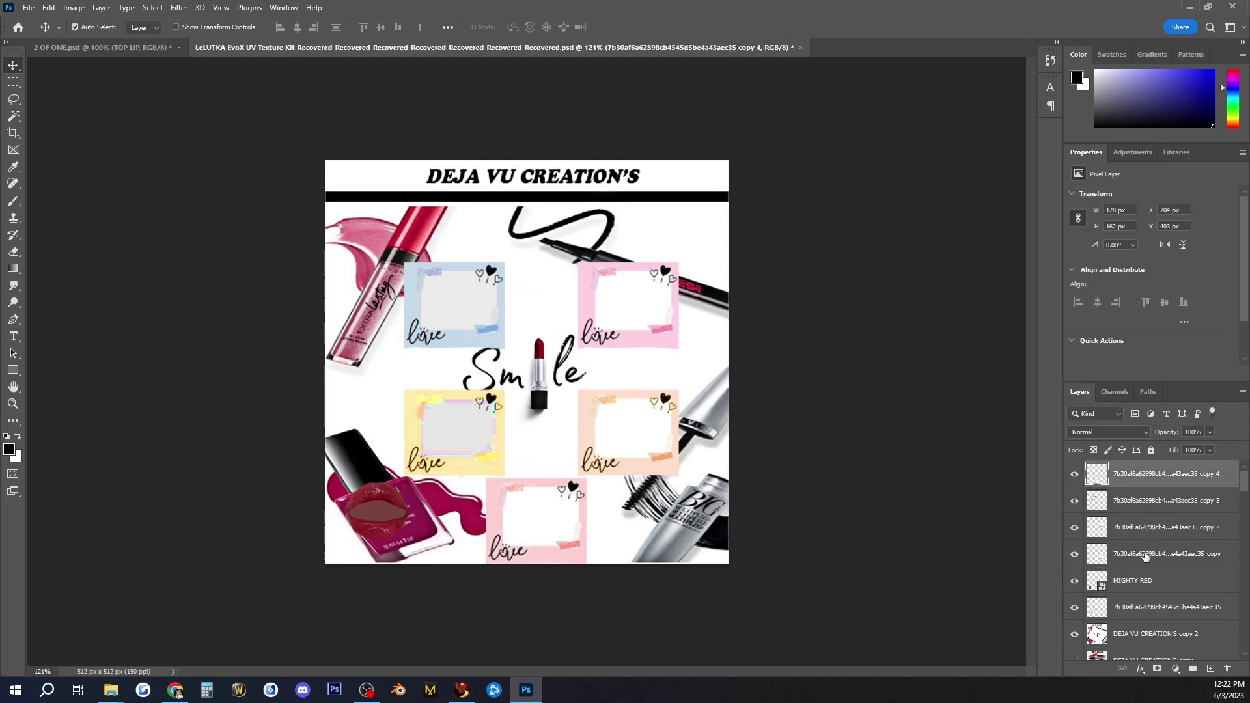
{"action": "left_click", "coordinate": [1146, 556], "text": "shift"}
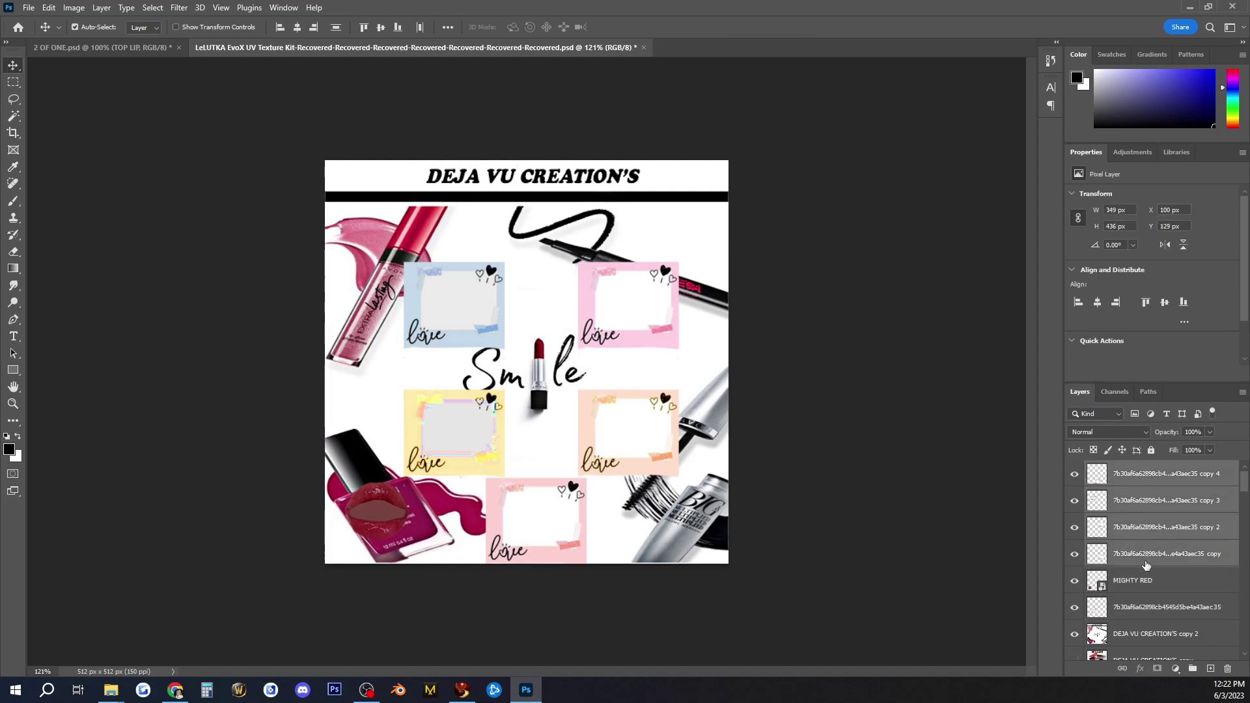
{"action": "right_click", "coordinate": [1141, 609]}
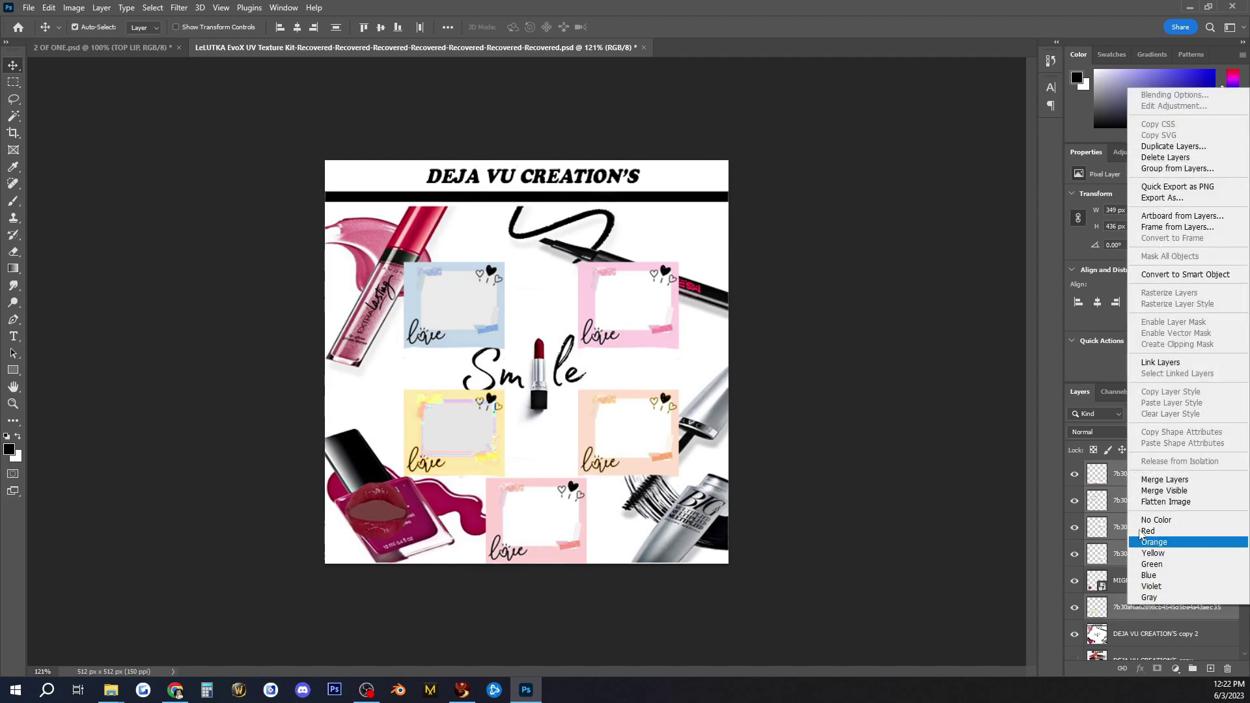
{"action": "left_click", "coordinate": [1144, 482]}
{"action": "left_click_drag", "start_coordinate": [395, 518], "coordinate": [550, 525]}
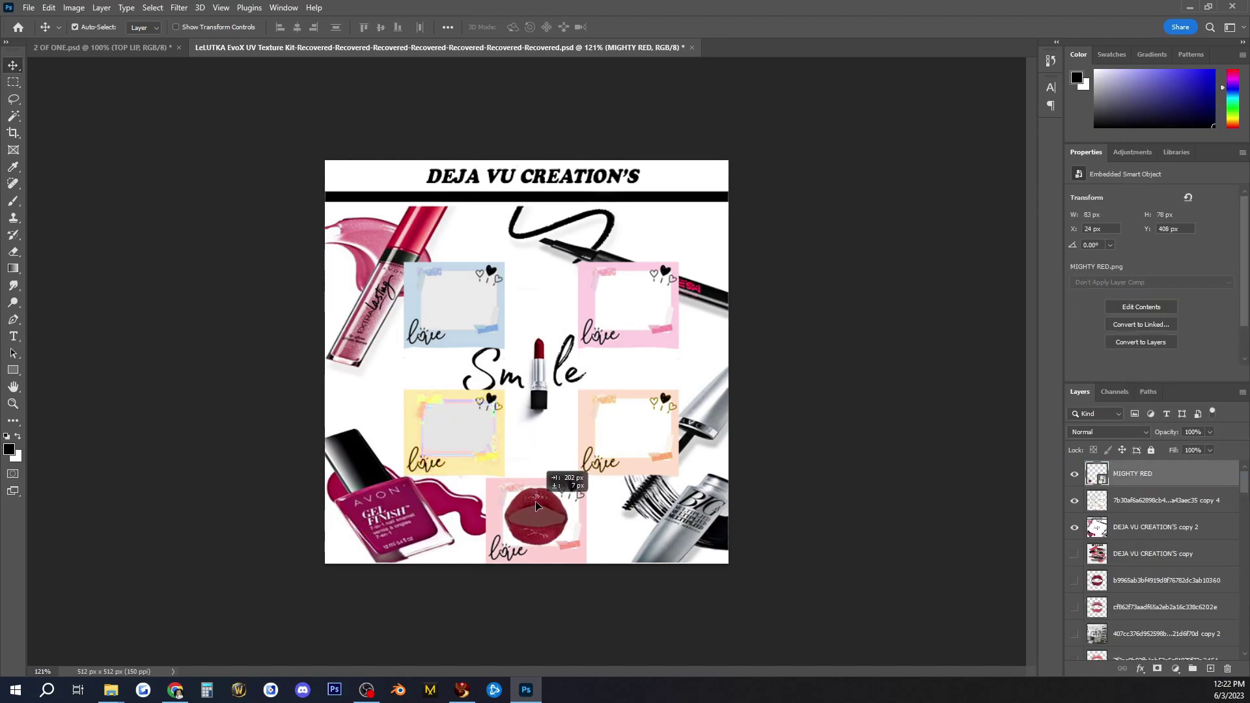
{"action": "scroll", "coordinate": [962, 320], "scroll_direction": "up", "scroll_amount": 2}
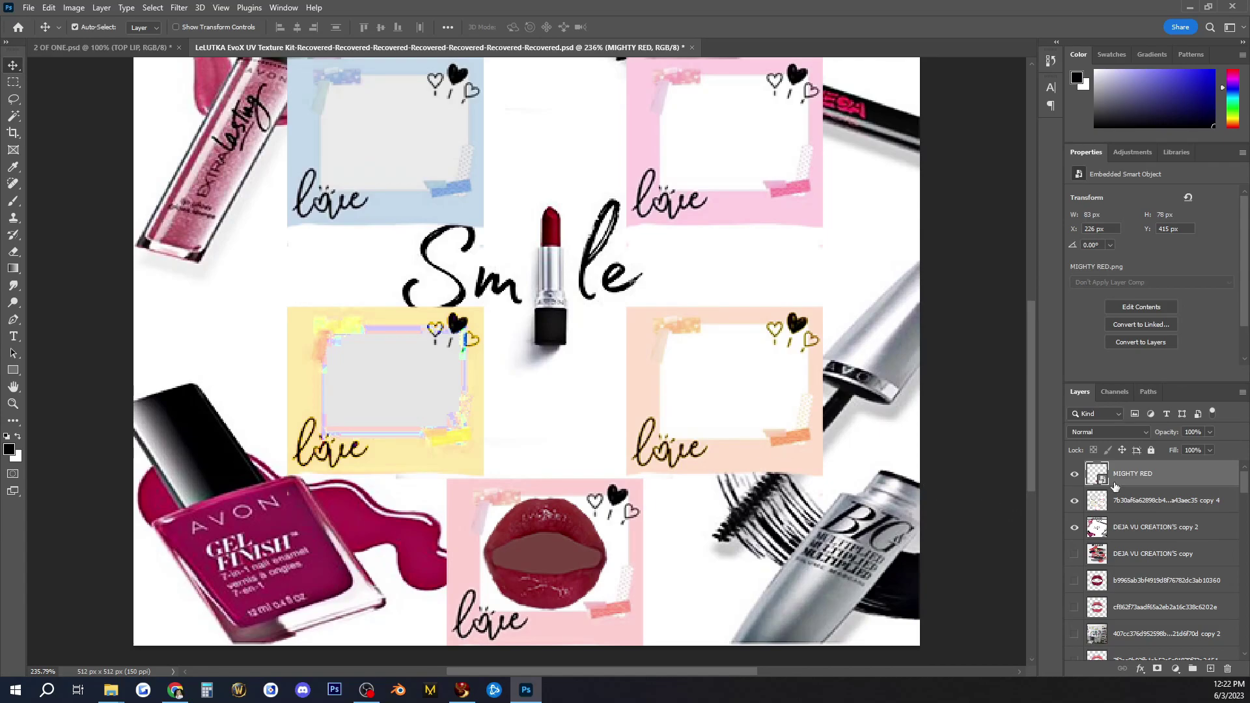
Place the MAUI lips image and scale it down to about 86 by 77 px inside the yellow frame.
{"action": "left_click_drag", "start_coordinate": [830, 425], "coordinate": [833, 427]}
{"action": "scroll", "coordinate": [833, 427], "scroll_direction": "down", "scroll_amount": 2}
{"action": "left_click_drag", "start_coordinate": [697, 296], "coordinate": [503, 386]}
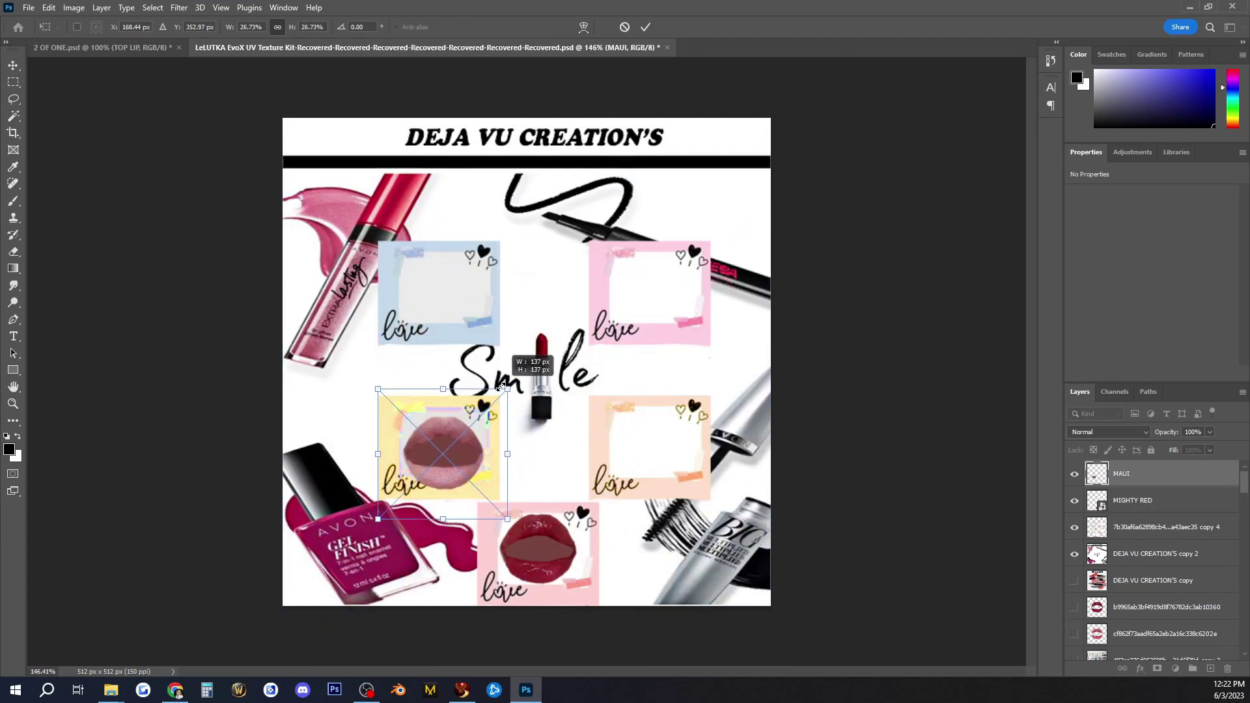
{"action": "scroll", "coordinate": [525, 360], "scroll_direction": "up", "scroll_amount": 1}
{"action": "left_click_drag", "start_coordinate": [501, 510], "coordinate": [498, 507]}
{"action": "key", "text": "Return"}
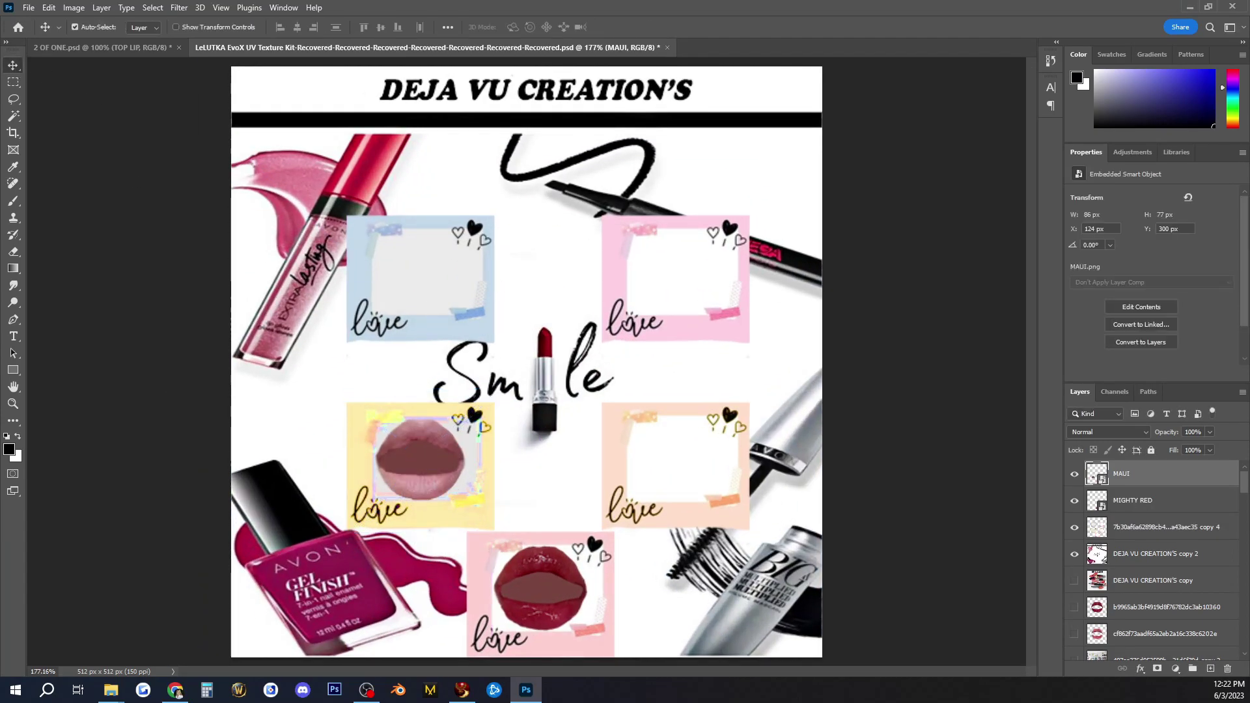
Place the LIGHT BLAIR lips image and scale it down to about 80 by 83 px inside the peach frame.
{"action": "left_click_drag", "start_coordinate": [731, 325], "coordinate": [730, 325]}
{"action": "left_click_drag", "start_coordinate": [808, 557], "coordinate": [719, 500]}
{"action": "key", "text": "Return"}
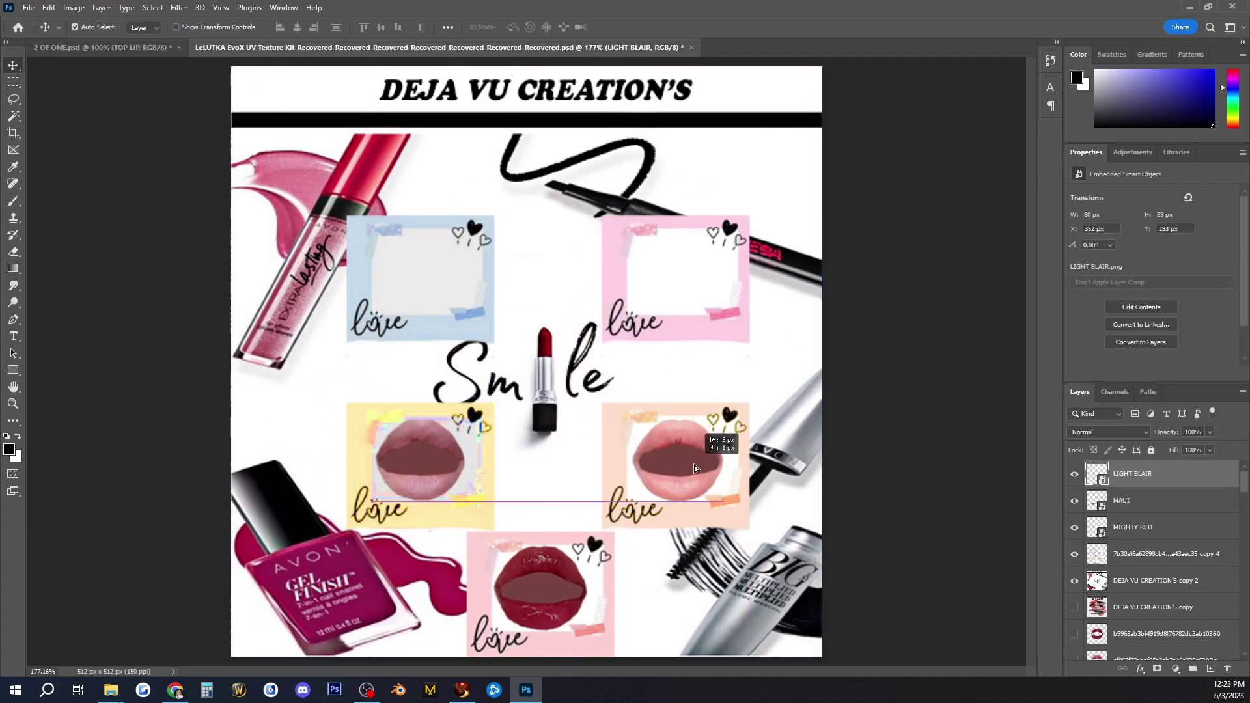
Place the CAS lips image, scale it down and position it inside the blue frame.
{"action": "left_click_drag", "start_coordinate": [544, 335], "coordinate": [544, 334]}
{"action": "left_click_drag", "start_coordinate": [753, 558], "coordinate": [416, 540]}
{"action": "left_click_drag", "start_coordinate": [339, 540], "coordinate": [420, 277]}
{"action": "left_click_drag", "start_coordinate": [502, 222], "coordinate": [494, 203]}
{"action": "key", "text": "Return"}
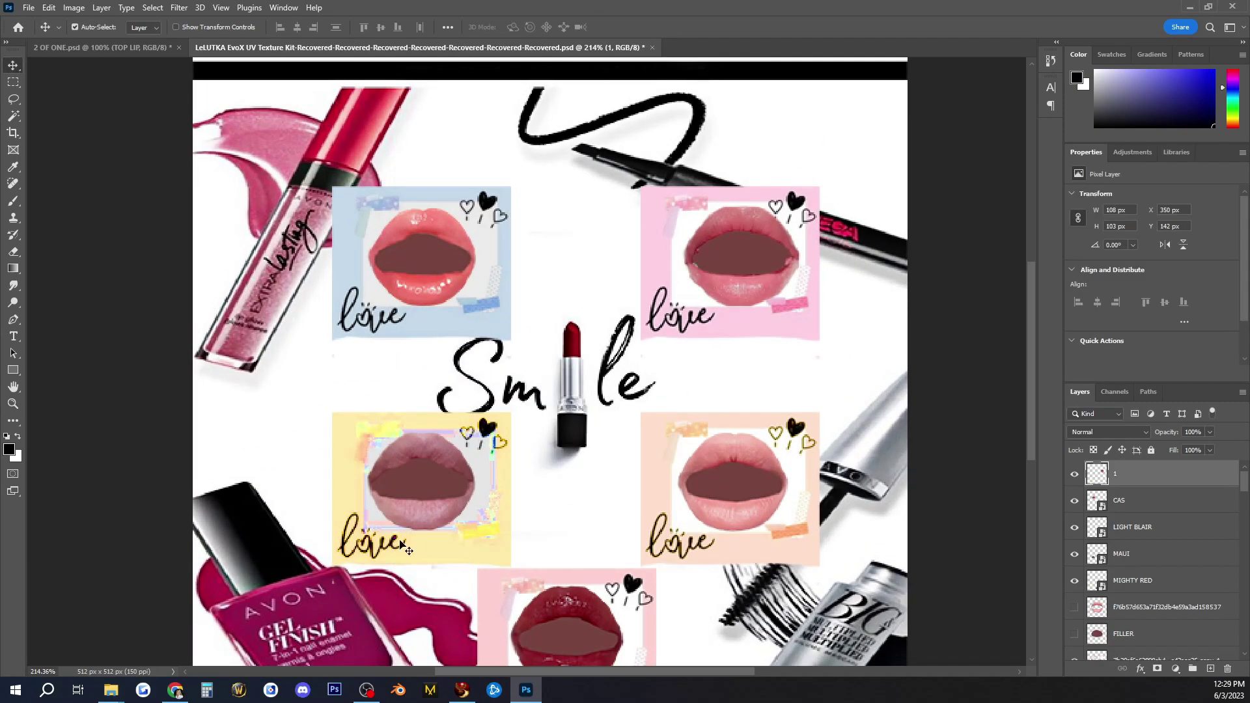
Add the text PRETTY in 9 pt Cooper Std Black above the pink frame.
{"action": "left_click", "coordinate": [14, 338]}
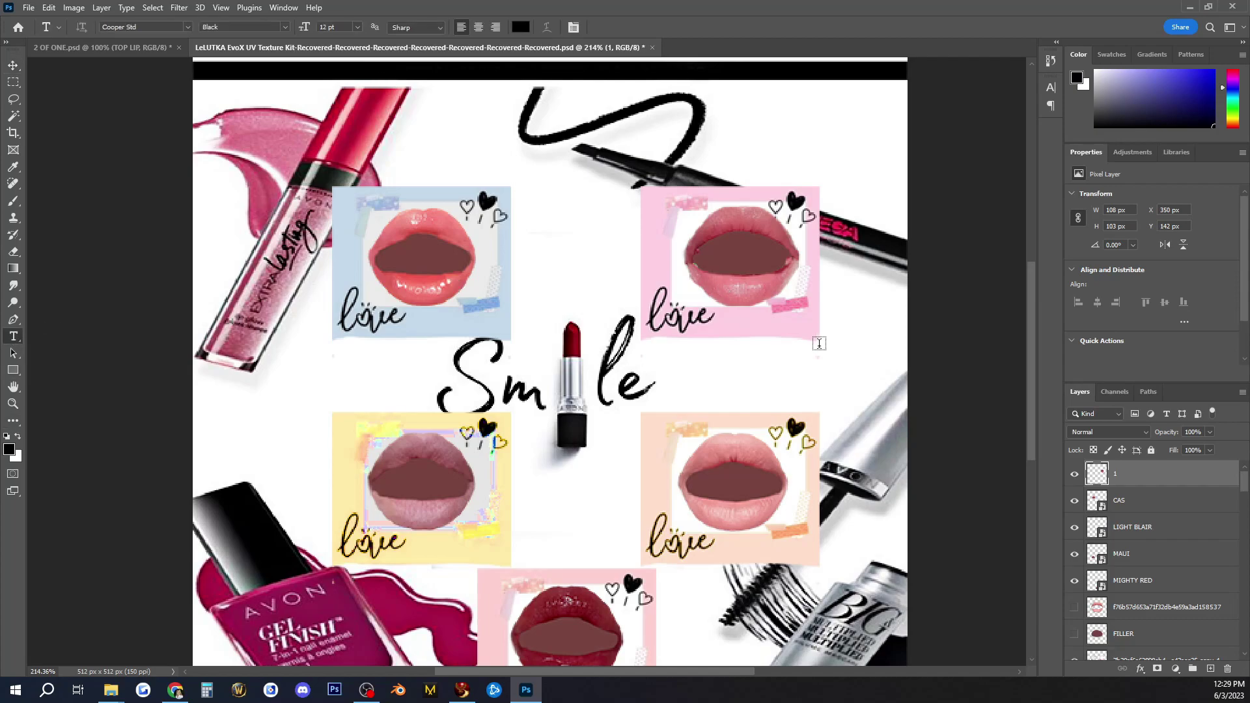
{"action": "left_click", "coordinate": [747, 166]}
{"action": "left_click", "coordinate": [356, 26]}
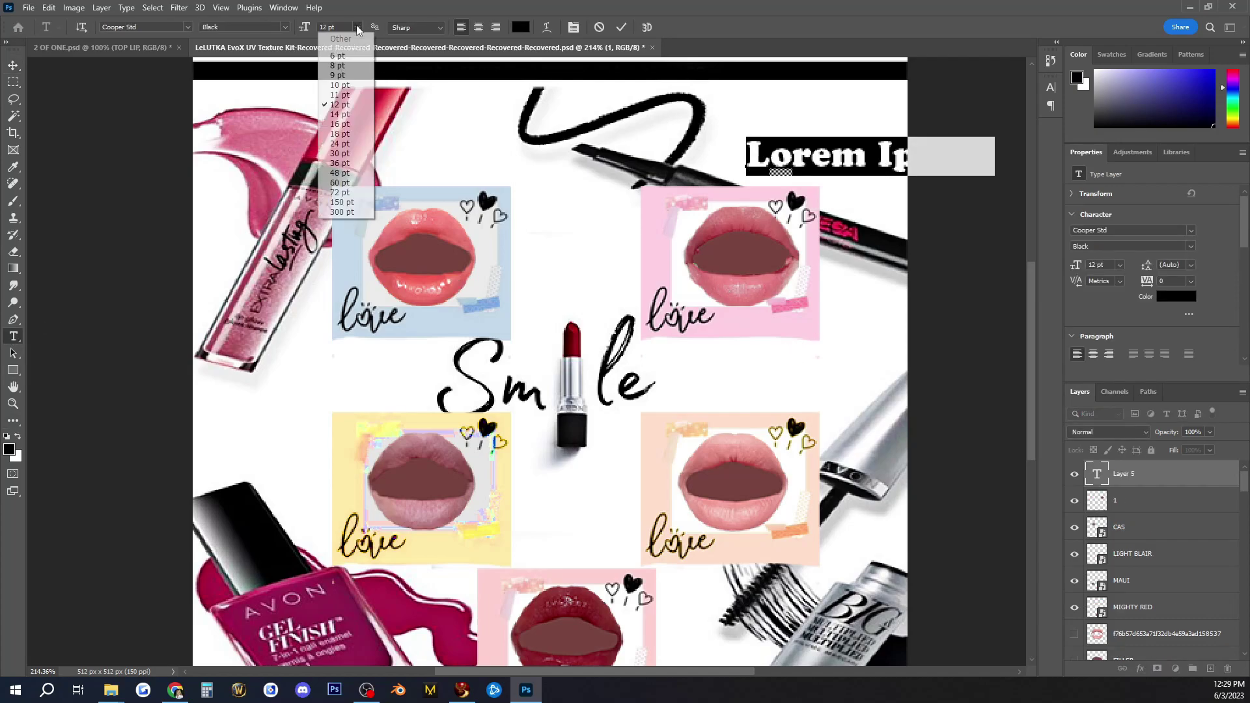
{"action": "left_click", "coordinate": [342, 83]}
{"action": "left_click", "coordinate": [357, 27]}
{"action": "left_click", "coordinate": [342, 70]}
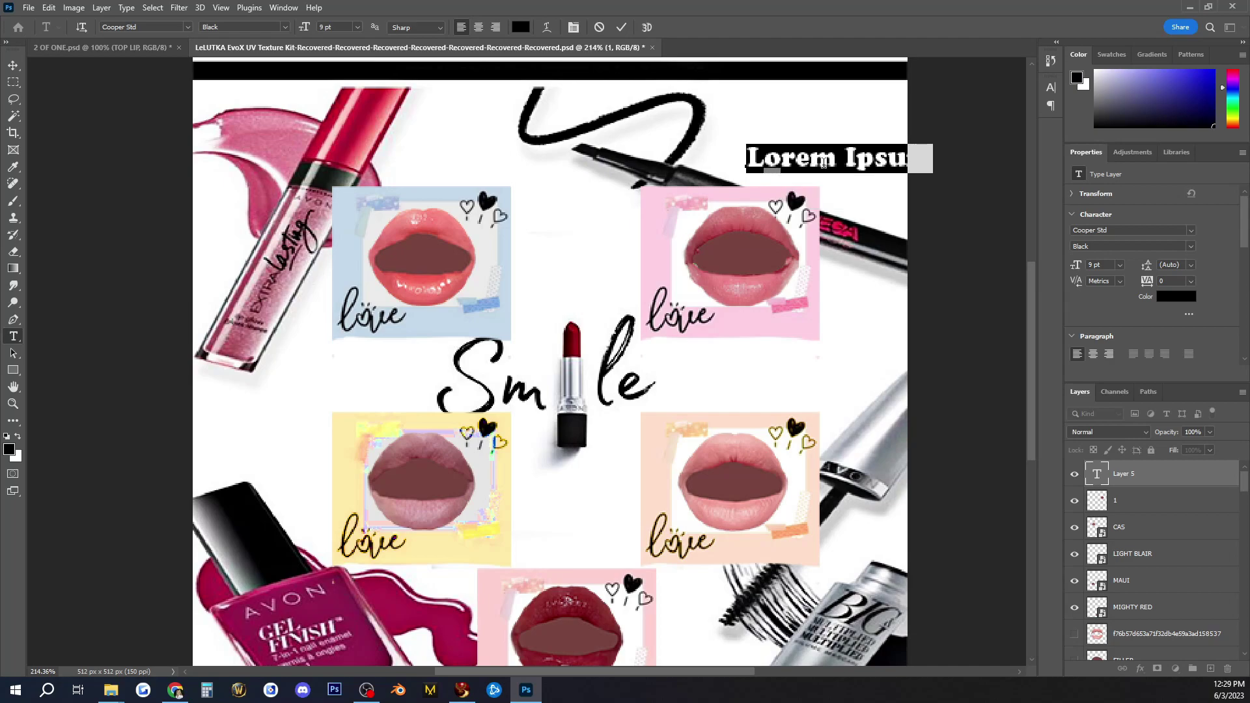
{"action": "type", "text": "PRETTY"}
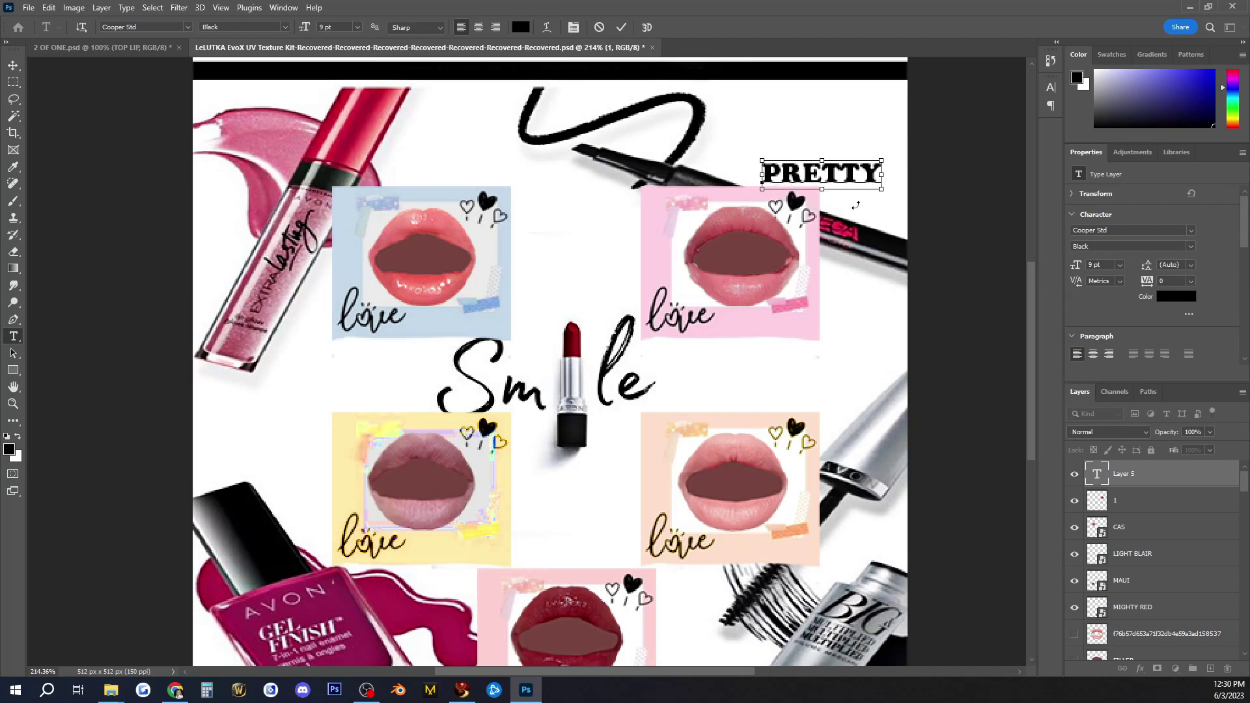
Rotate the PRETTY text counterclockwise so it slopes upward above the pink frame's right corner.
{"action": "key", "text": "ctrl+t"}
{"action": "left_click_drag", "start_coordinate": [856, 206], "coordinate": [877, 163]}
{"action": "key", "text": "ctrl+t"}
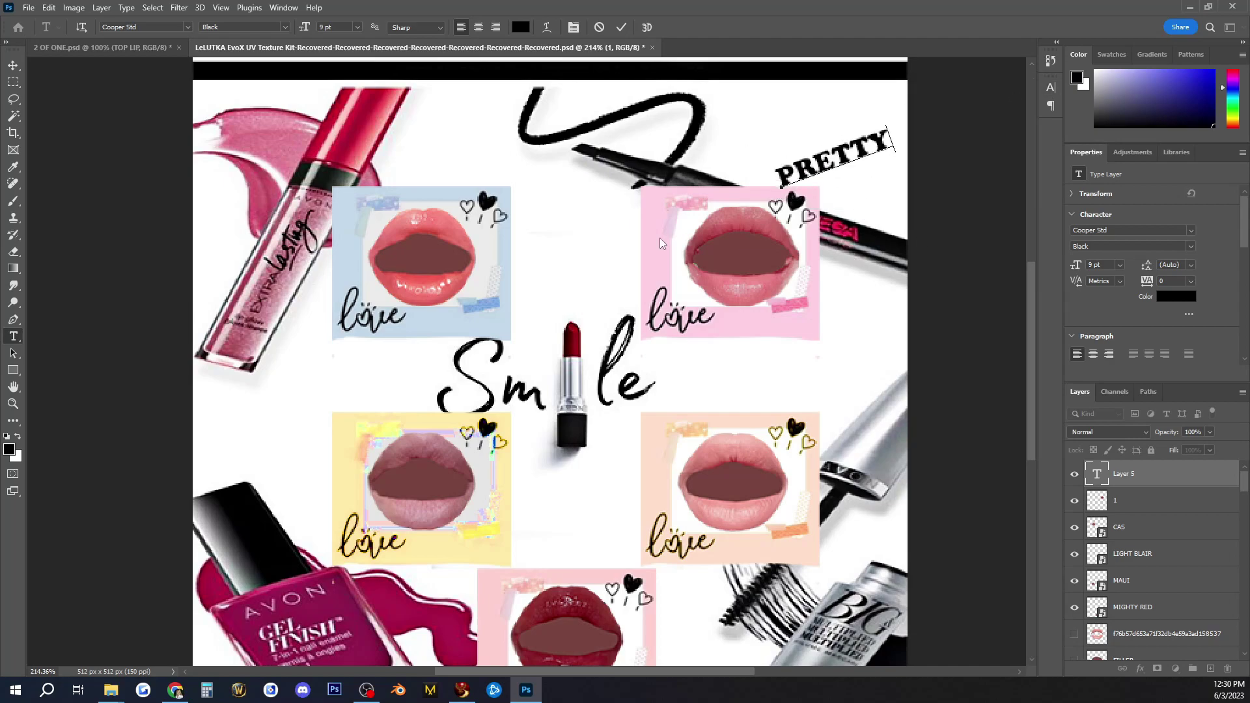
Add the text CASHMER above the blue frame in 9 pt Cooper Std Black.
{"action": "left_click", "coordinate": [419, 167]}
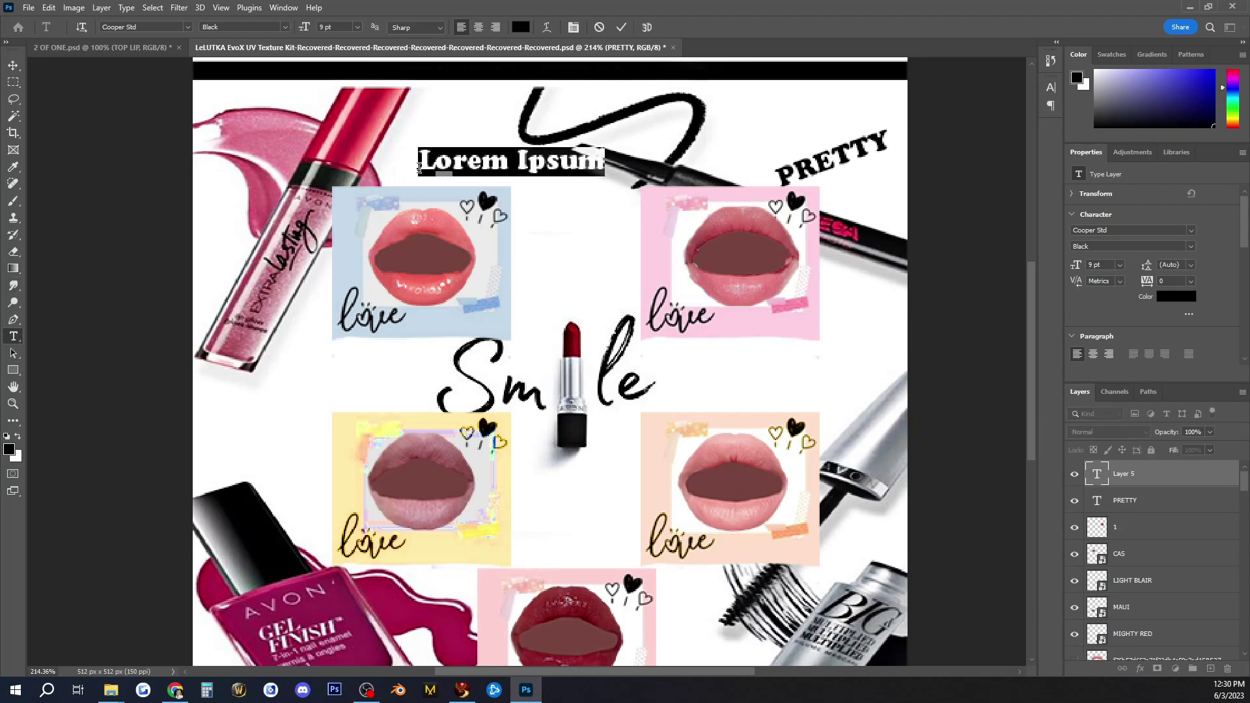
{"action": "type", "text": "CASHMER"}
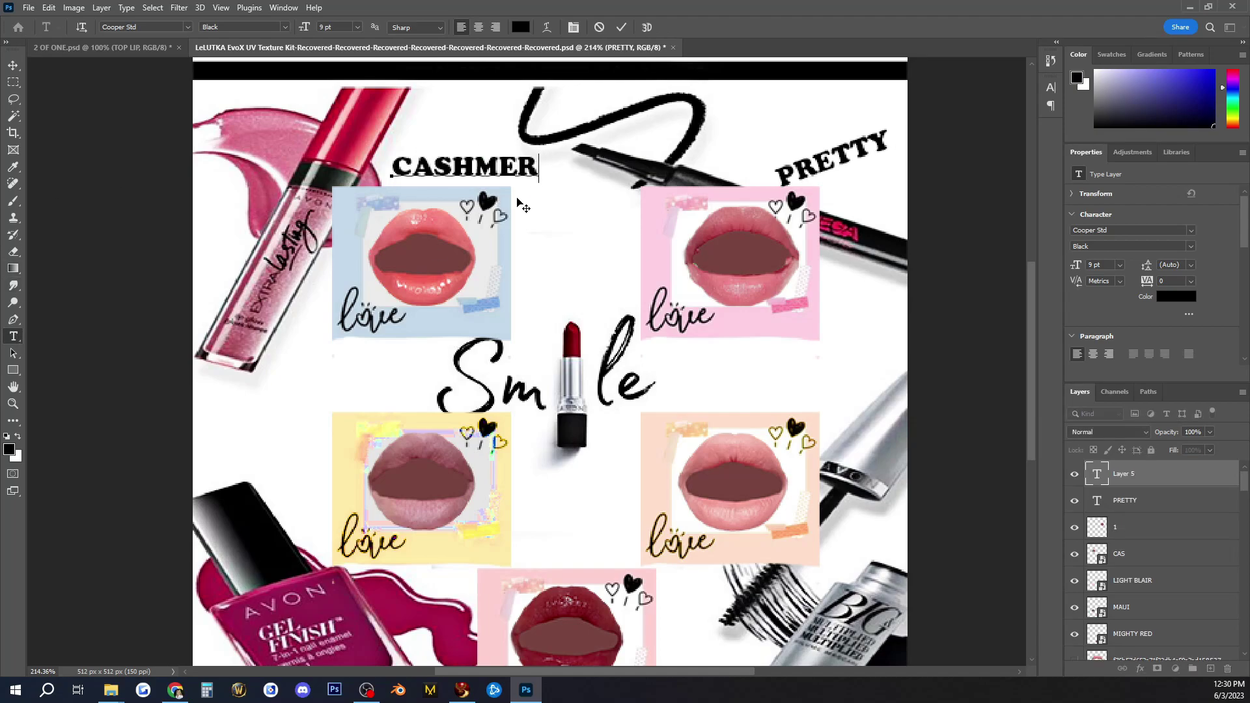
Add the text MAUI above the yellow frame and LIGHT BLAIR above the peach frame in 9 pt Cooper Std Black.
{"action": "scroll", "coordinate": [543, 455], "scroll_direction": "down", "scroll_amount": 1}
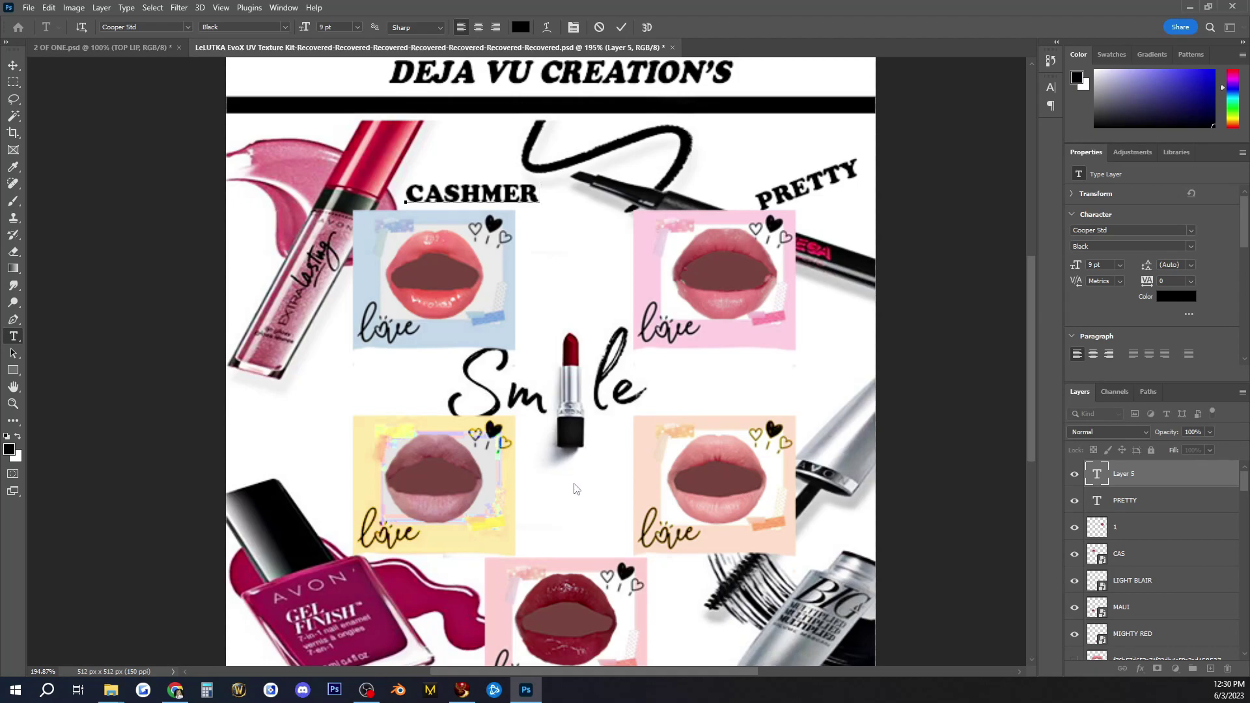
{"action": "left_click", "coordinate": [274, 428]}
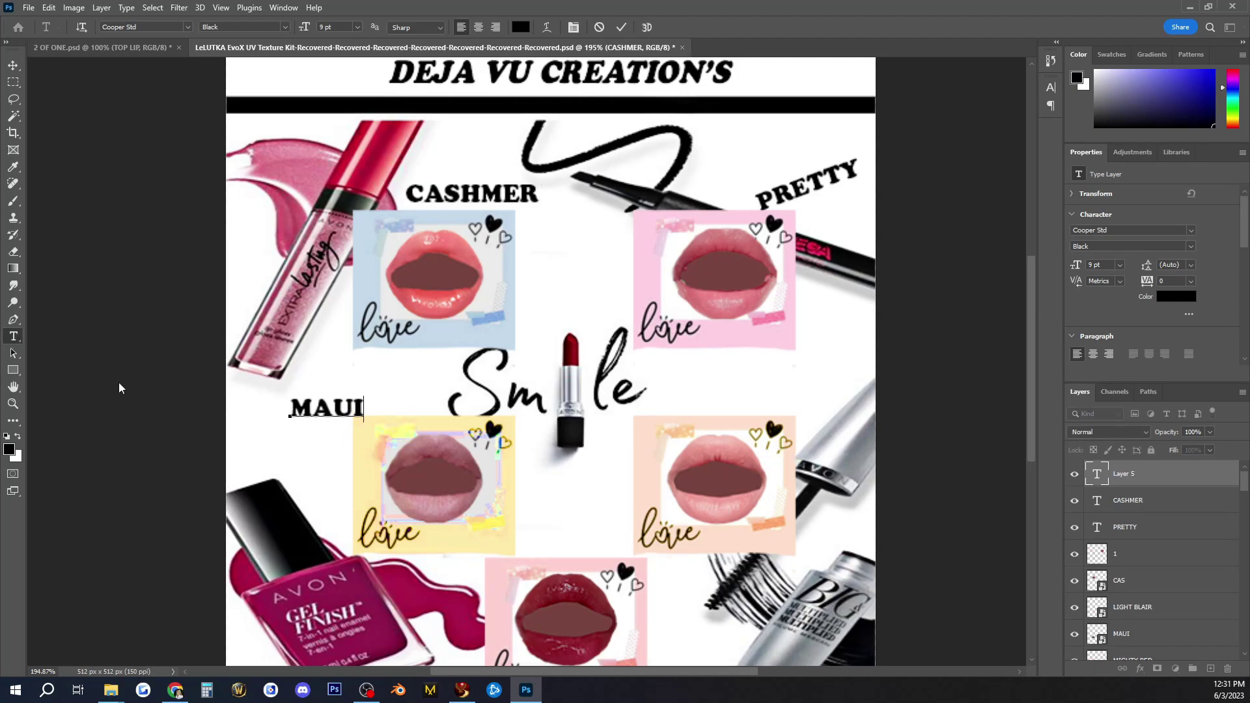
{"action": "left_click", "coordinate": [775, 398]}
{"action": "left_click_drag", "start_coordinate": [809, 428], "coordinate": [744, 428]}
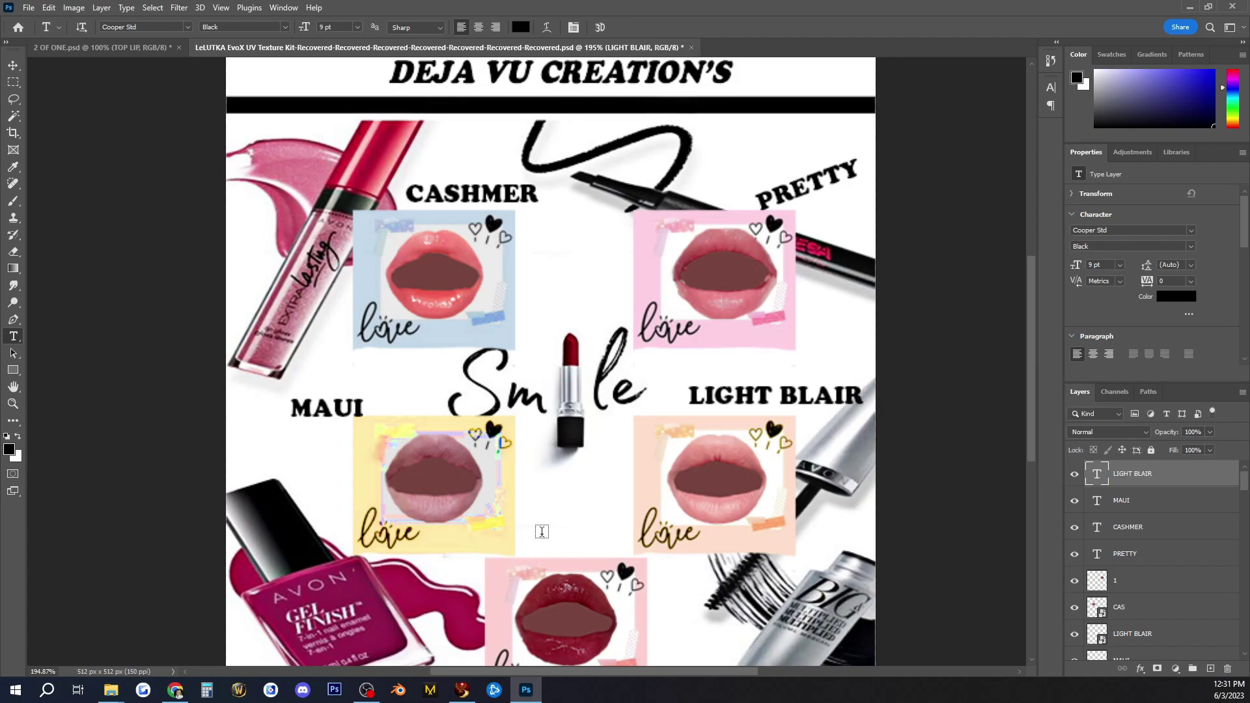
Add the two-line text MIGHTY RED in 9 pt Cooper Std Black above the red lips' frame.
{"action": "left_click", "coordinate": [542, 532]}
{"action": "key", "text": "ctrl+Return"}
{"action": "double_click", "coordinate": [1100, 476]}
{"action": "type", "text": "MIGHTY"}
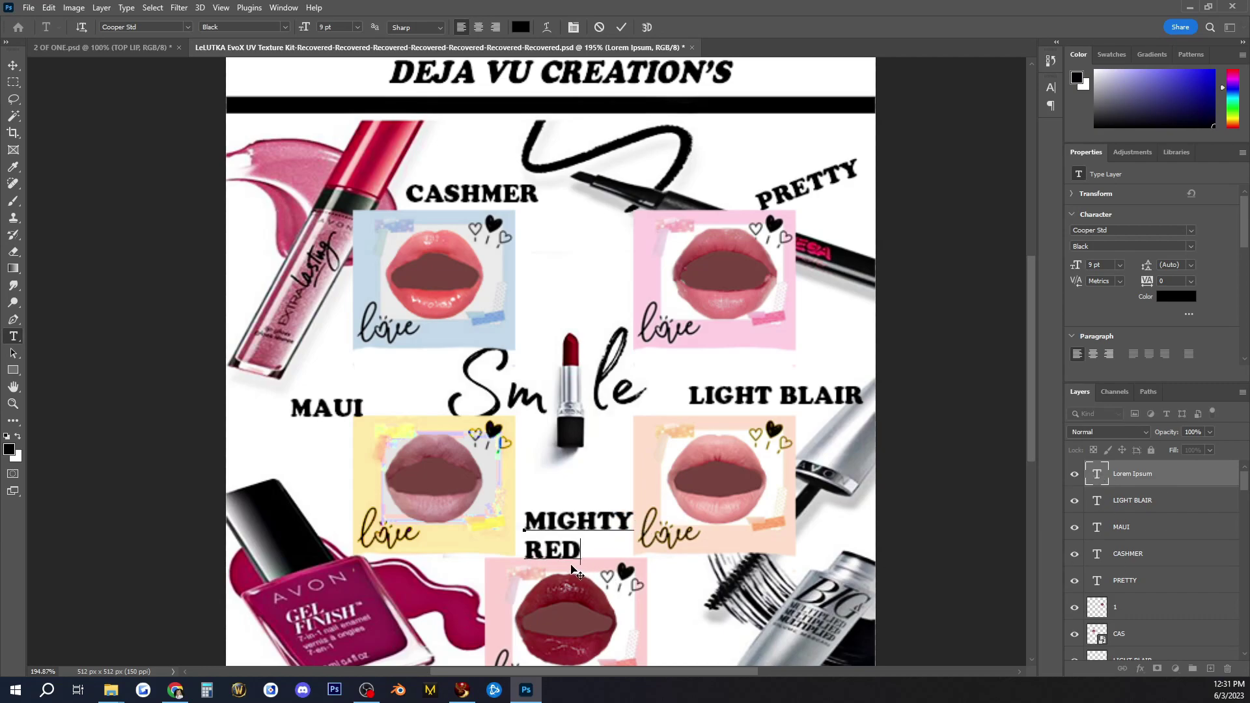
{"action": "scroll", "coordinate": [575, 571], "scroll_direction": "down", "scroll_amount": 2}
{"action": "key", "text": "ctrl+Return"}
{"action": "key", "text": "v"}
Merge the name label, lips and frame layers into one layer and duplicate the merged layer.
{"action": "scroll", "coordinate": [1146, 554], "scroll_direction": "down", "scroll_amount": 4}
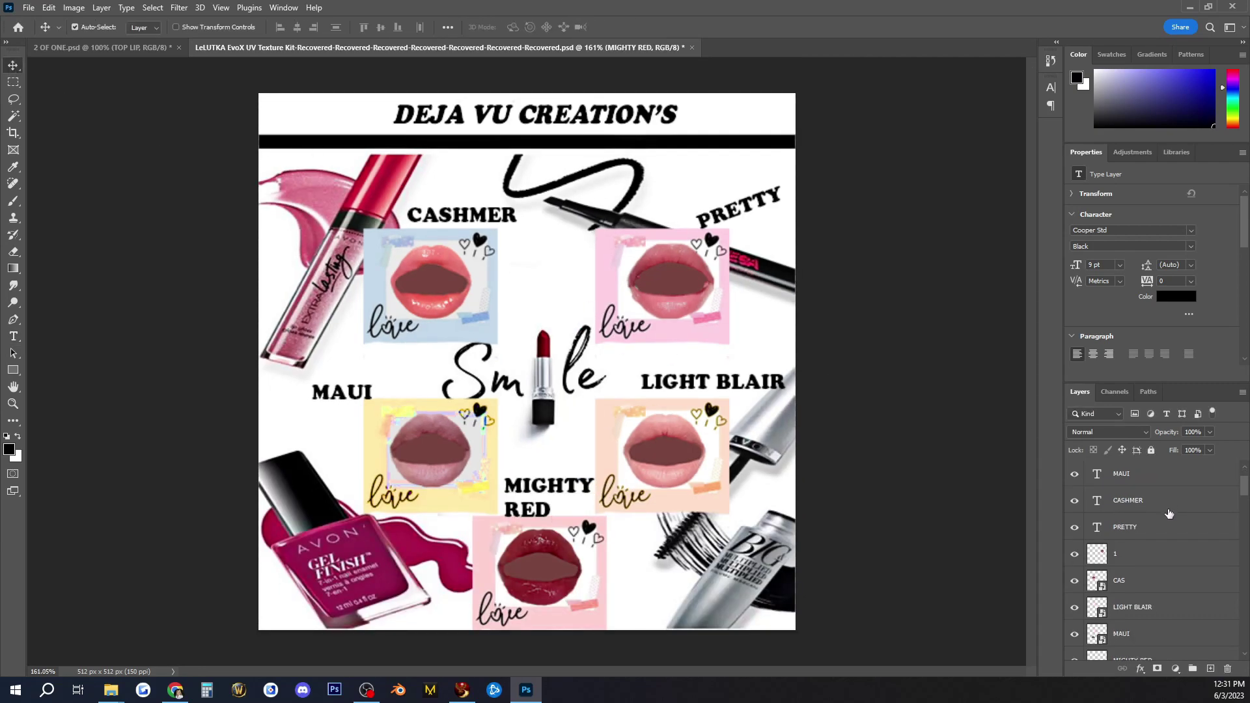
{"action": "left_click", "coordinate": [1130, 608], "text": "shift"}
{"action": "scroll", "coordinate": [1146, 572], "scroll_direction": "down", "scroll_amount": 3}
{"action": "left_click", "coordinate": [1165, 528]}
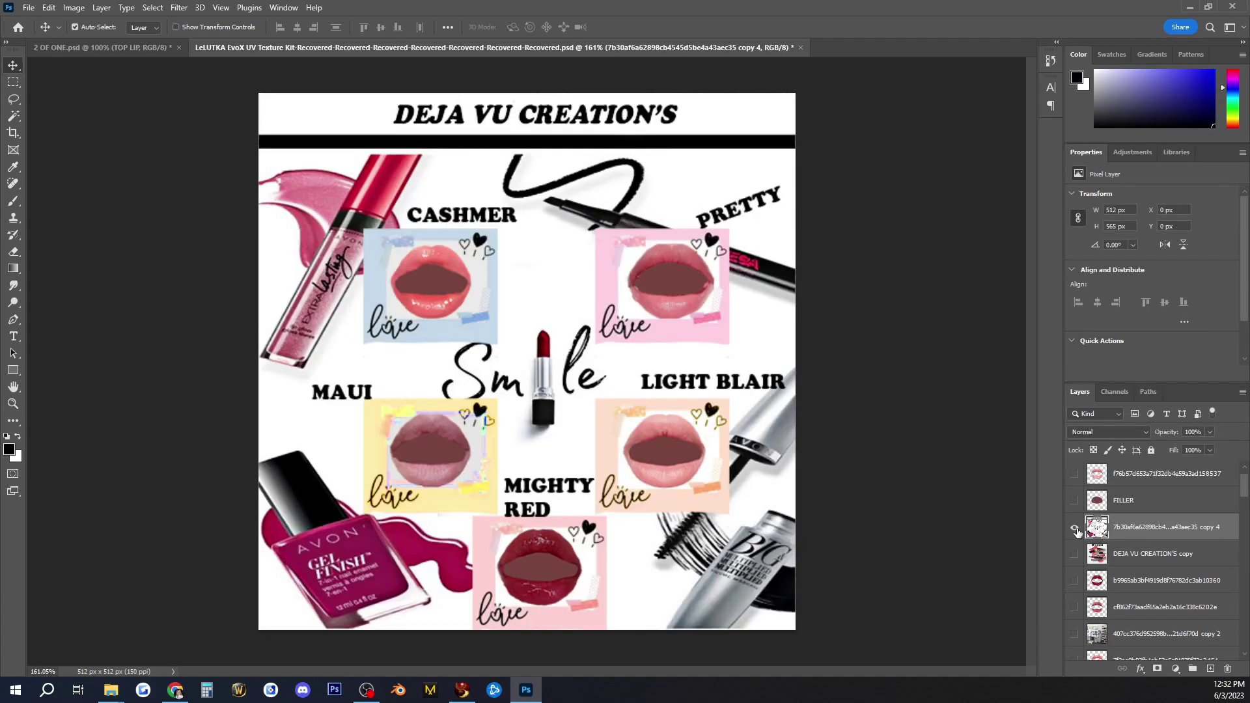
{"action": "scroll", "coordinate": [1084, 530], "scroll_direction": "up", "scroll_amount": 1}
{"action": "left_click", "coordinate": [1086, 477]}
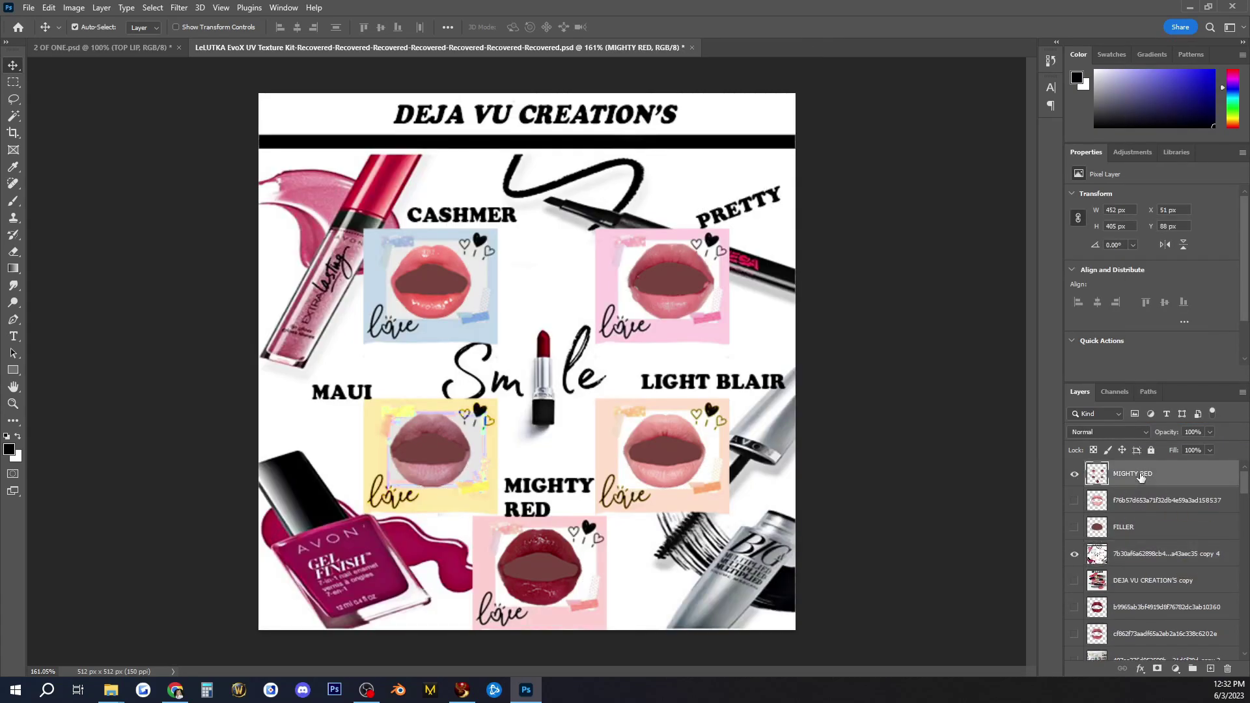
{"action": "key", "text": "ctrl+j"}
{"action": "left_click", "coordinate": [74, 7]}
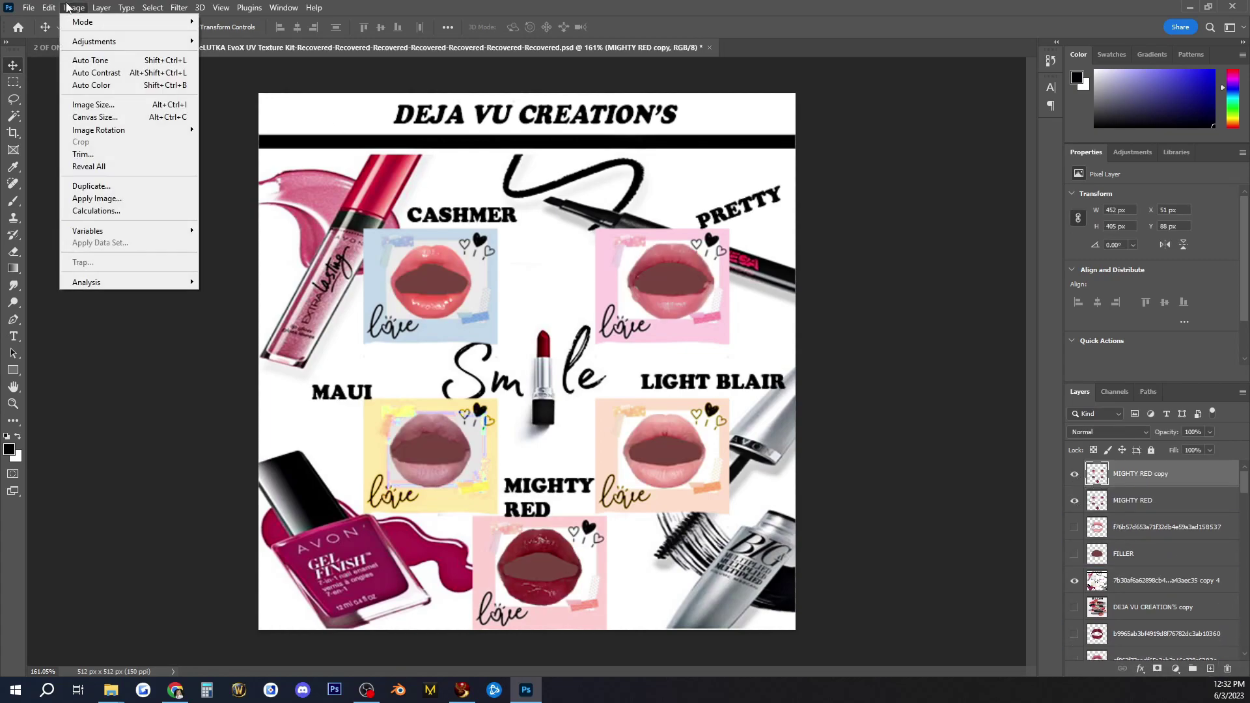
{"action": "left_click", "coordinate": [195, 17]}
{"action": "left_click", "coordinate": [1134, 432]}
{"action": "key", "text": "Escape"}
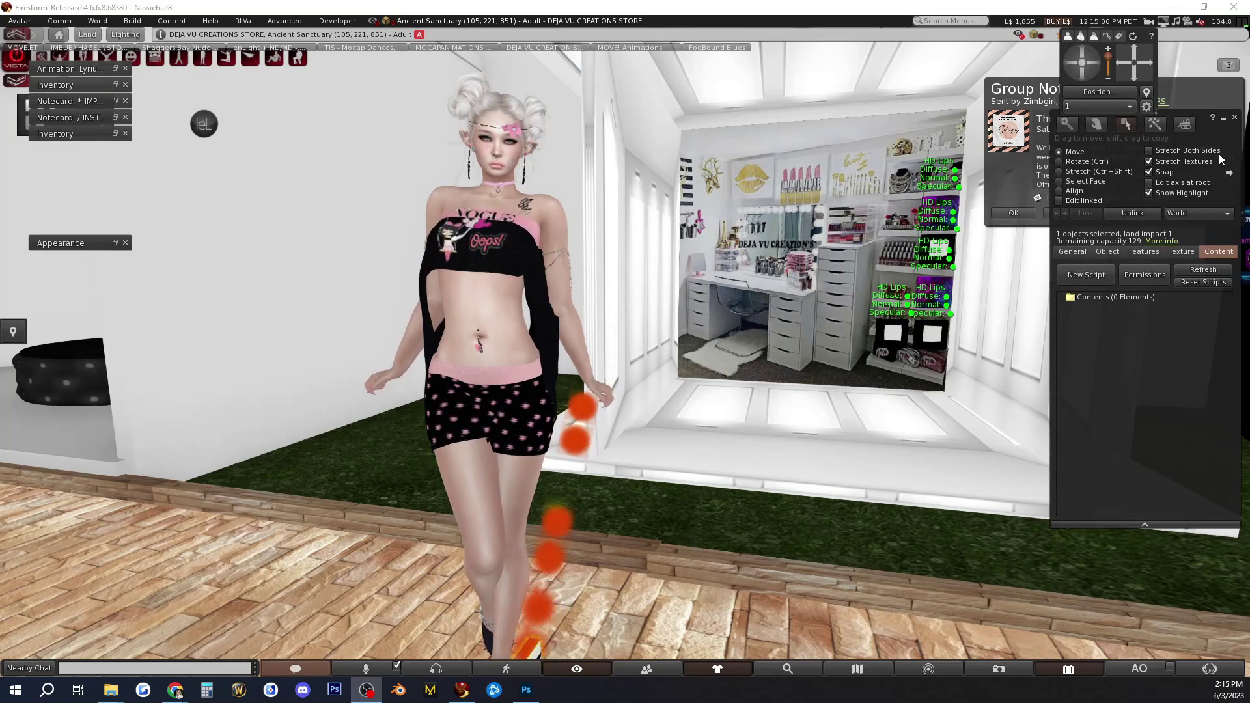
Switch to Firestorm, close the build window and group notice, and bring the DEJA VU CREATION'S lipstick board into close view.
{"action": "left_click_drag", "start_coordinate": [1087, 68], "coordinate": [1075, 64]}
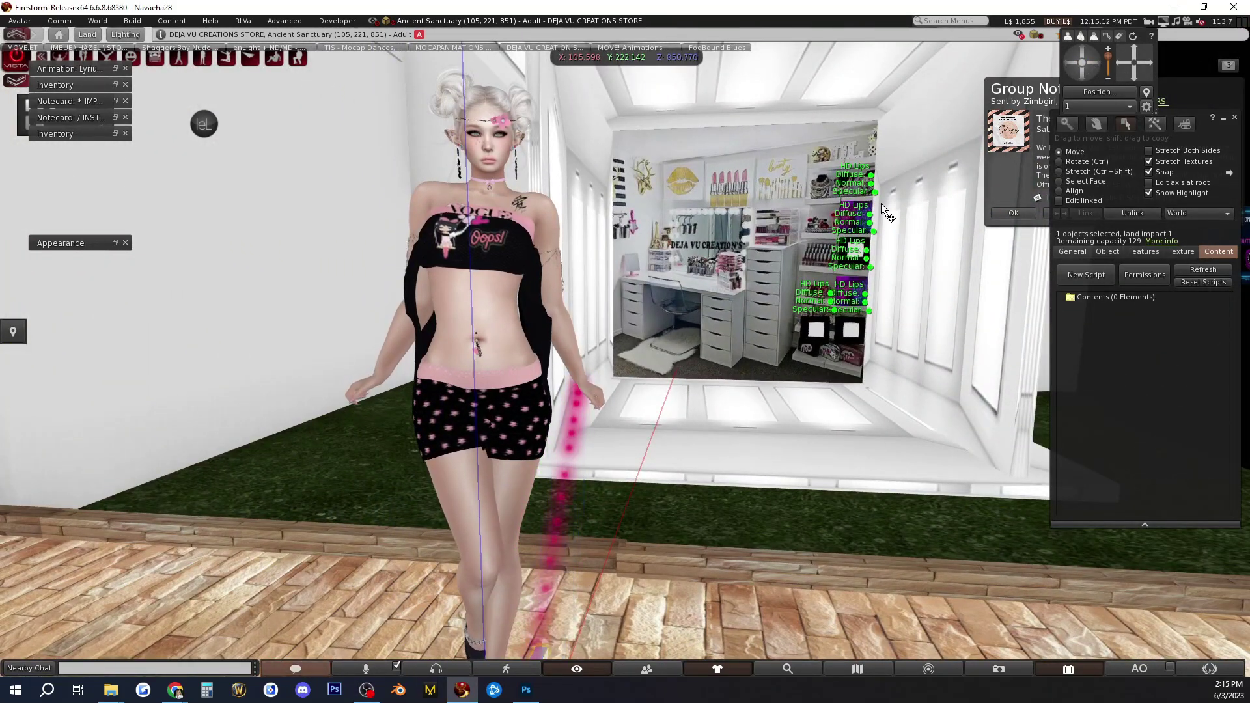
{"action": "left_click", "coordinate": [1234, 118]}
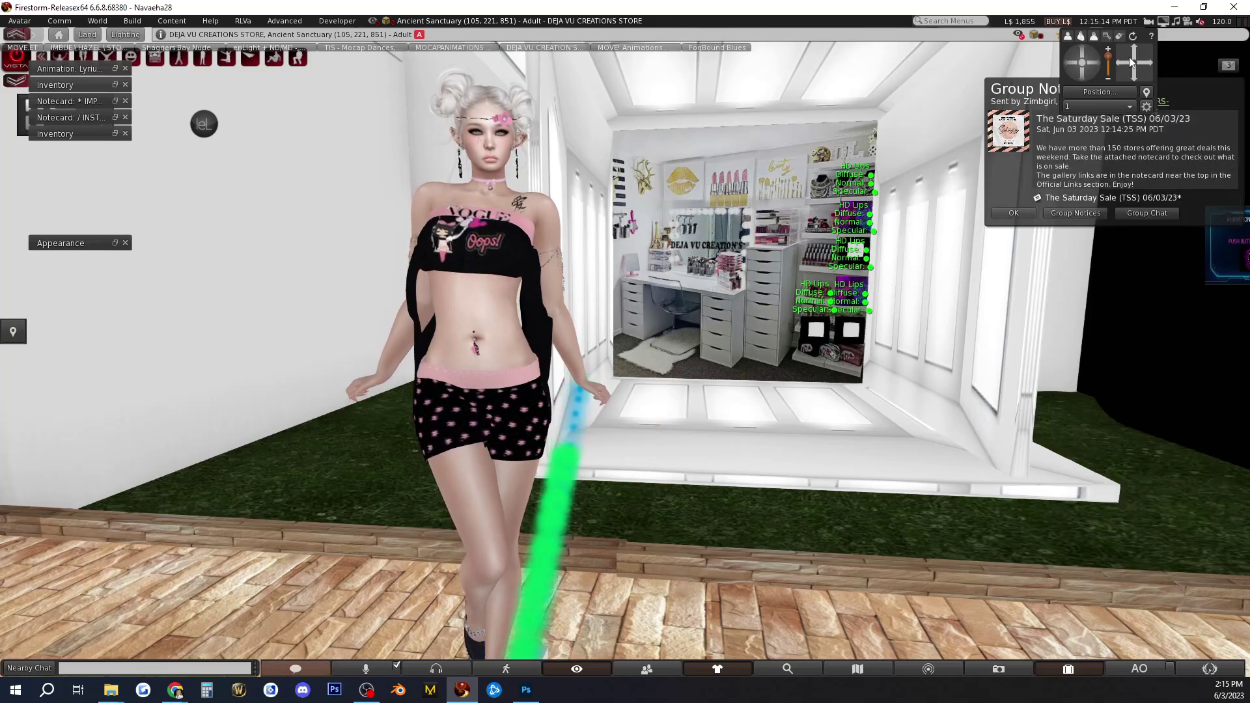
{"action": "left_click_drag", "start_coordinate": [1098, 66], "coordinate": [1133, 82]}
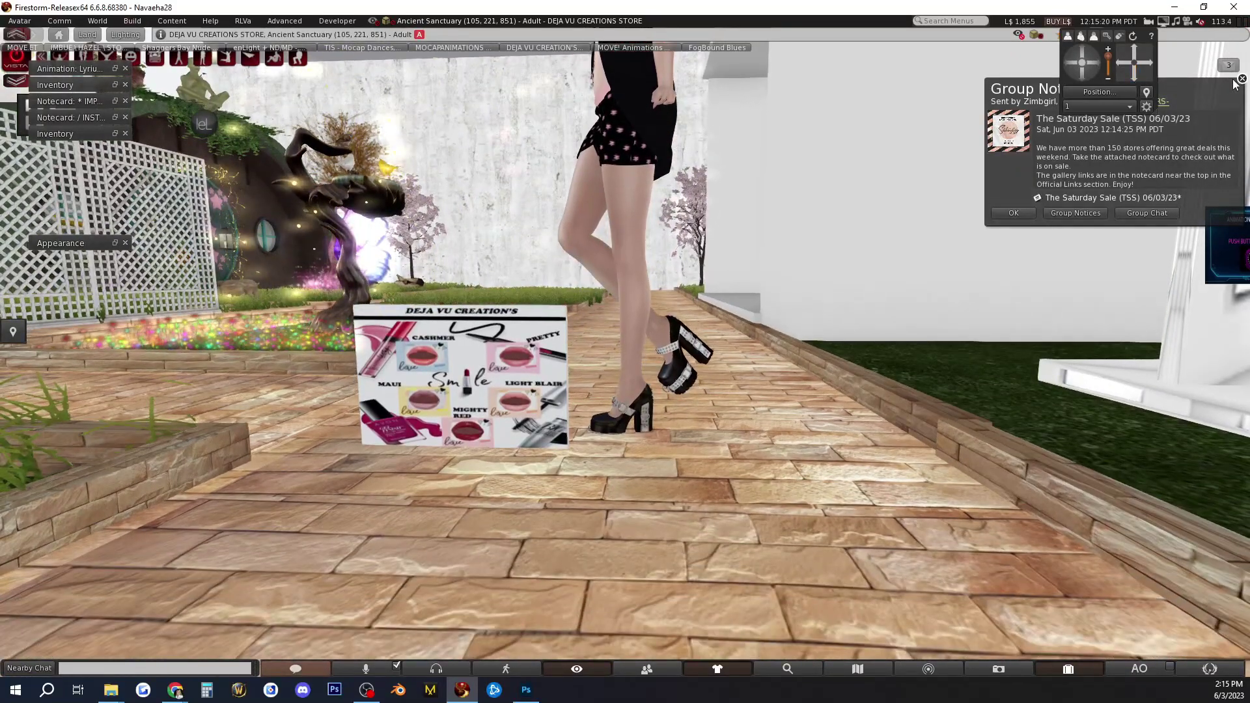
{"action": "left_click", "coordinate": [1242, 84]}
{"action": "left_click_drag", "start_coordinate": [1082, 62], "coordinate": [1079, 130]}
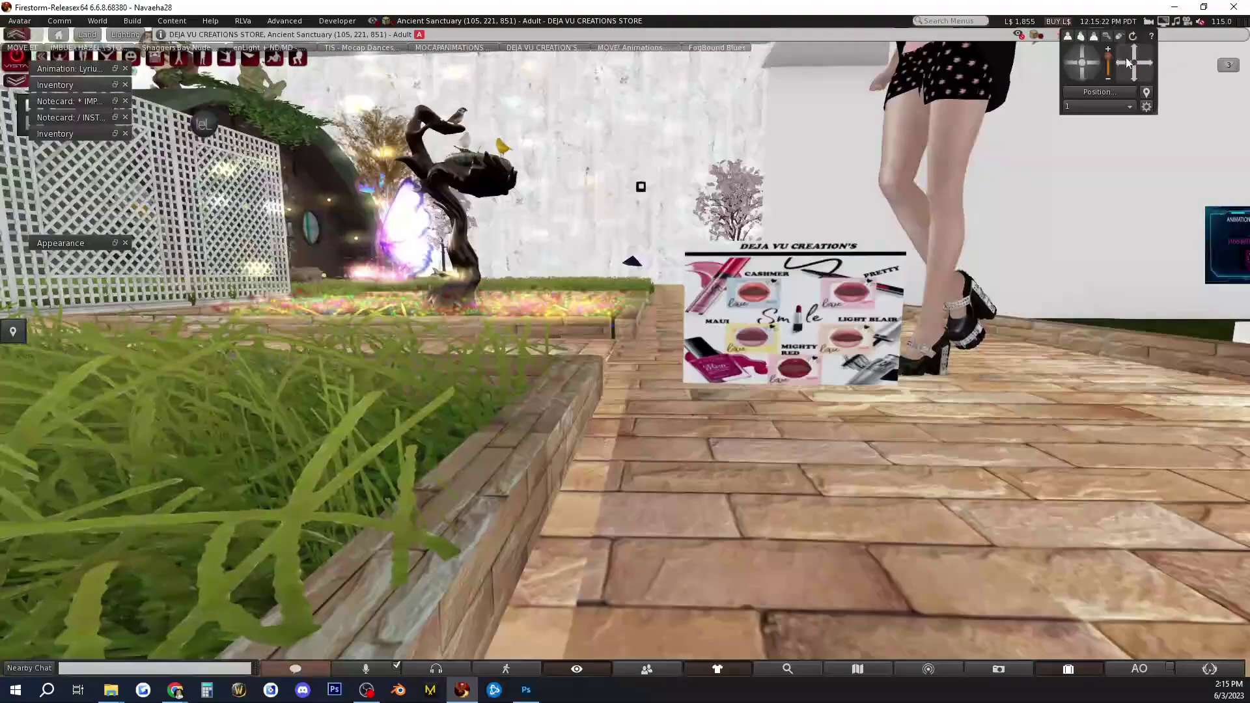
{"action": "left_click_drag", "start_coordinate": [1134, 65], "coordinate": [1134, 65]}
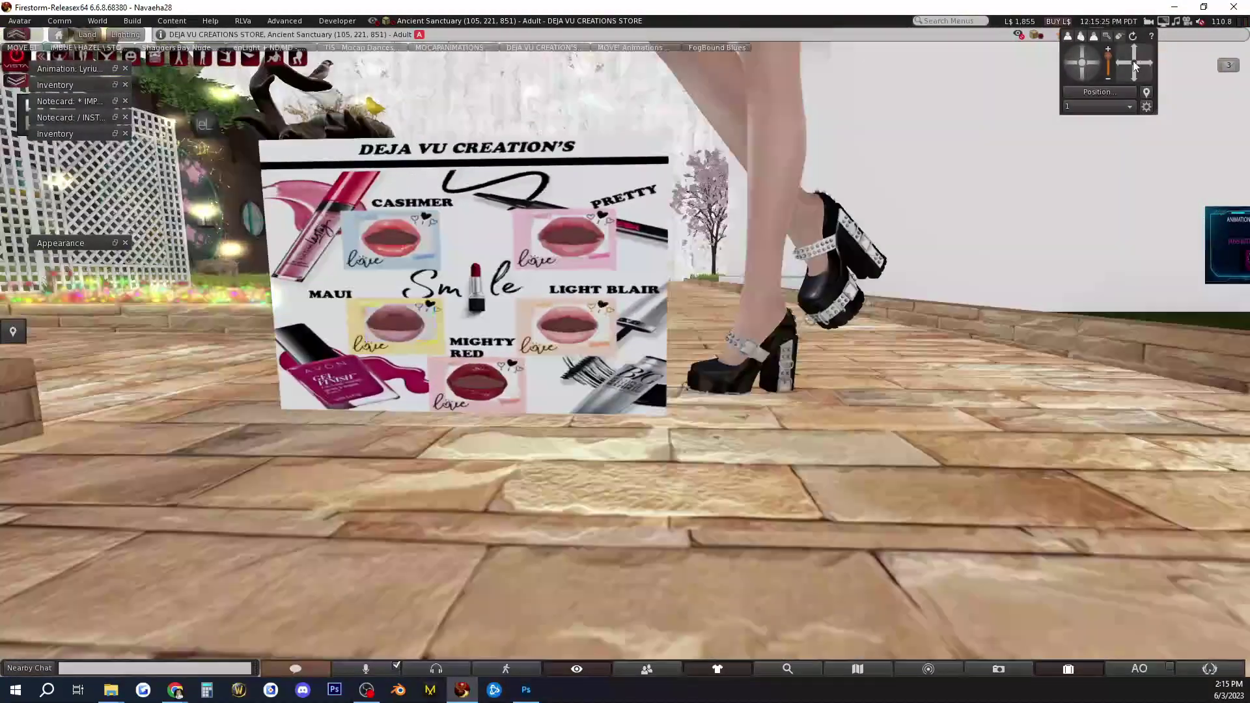
{"action": "left_click", "coordinate": [133, 21]}
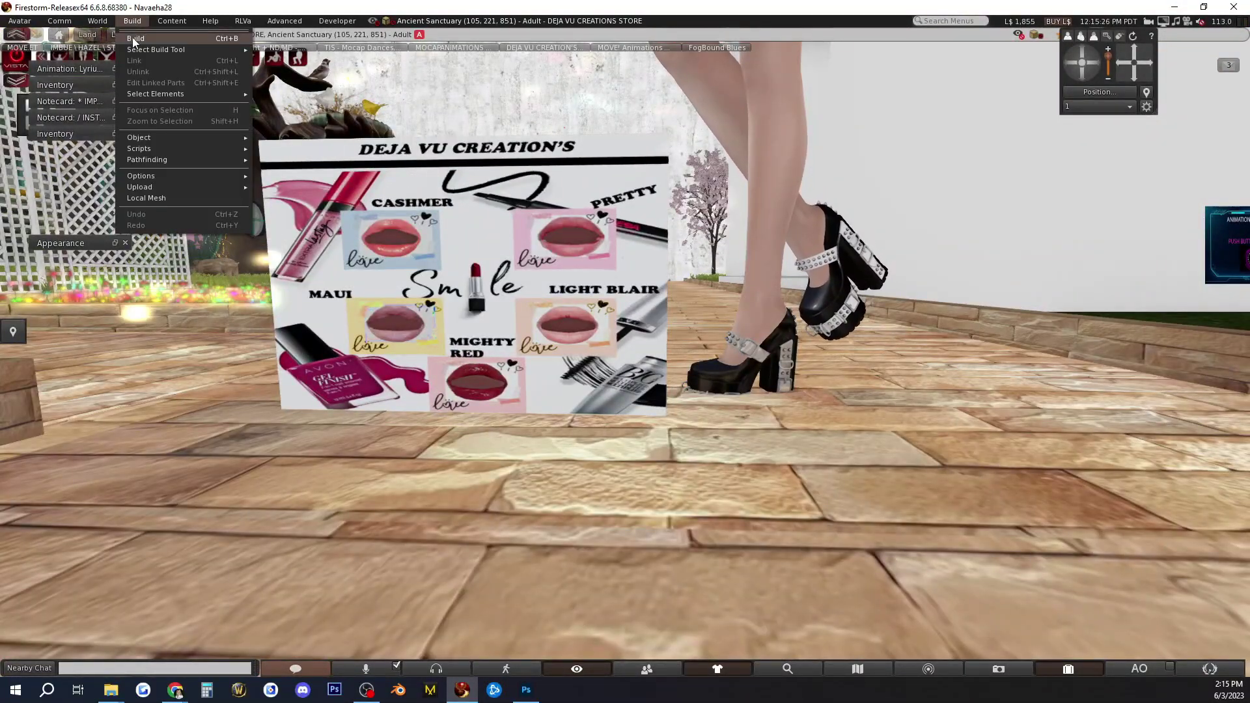
{"action": "left_click", "coordinate": [135, 39]}
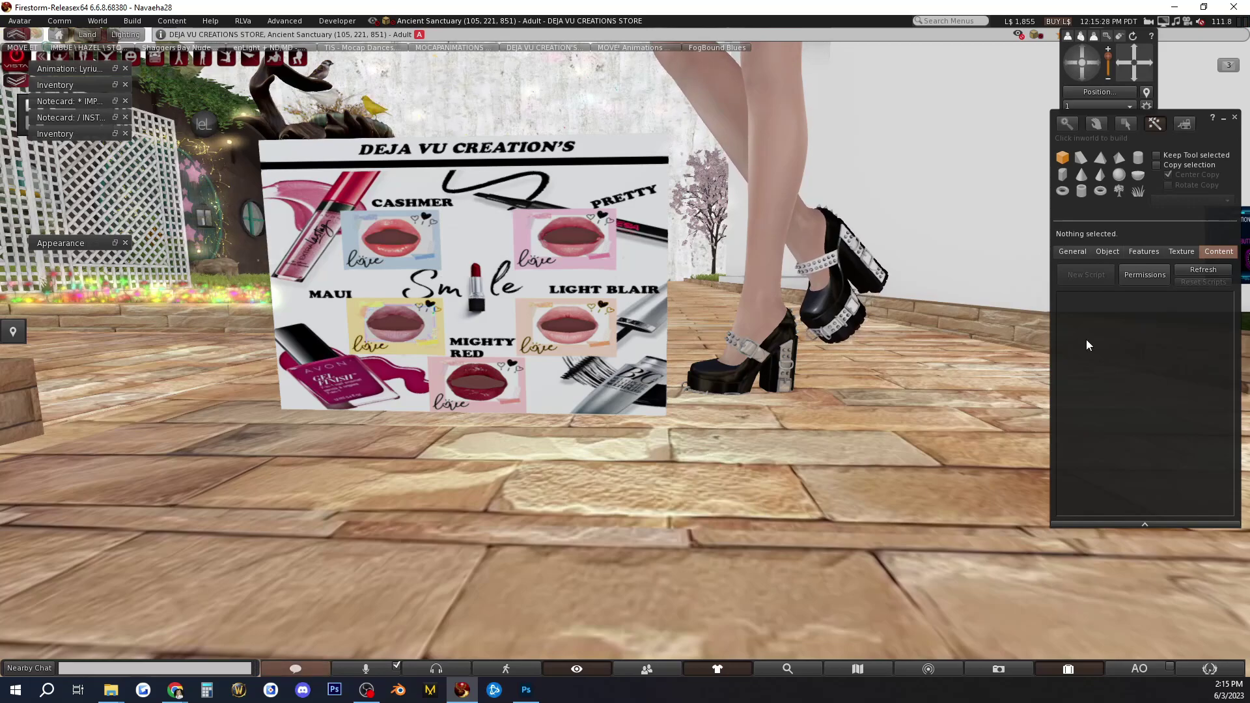
{"action": "left_click", "coordinate": [1235, 117]}
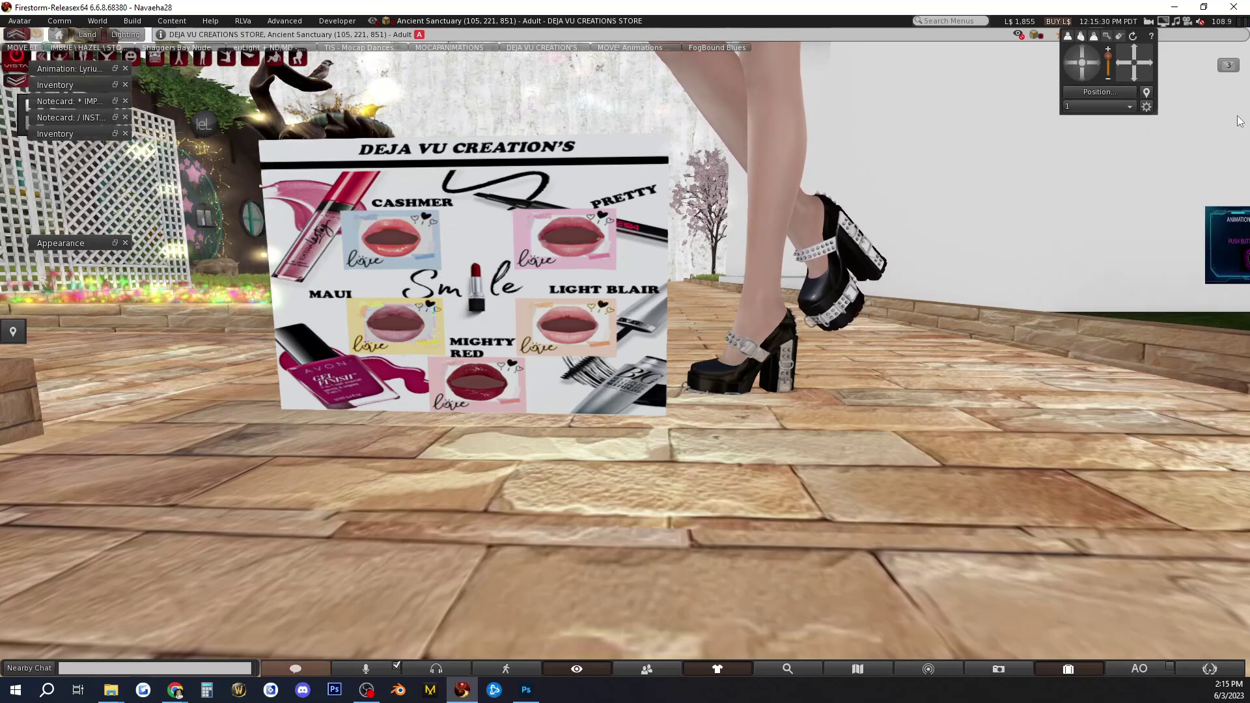
Open the lipstick board for editing and display its texture settings.
{"action": "right_click", "coordinate": [494, 217]}
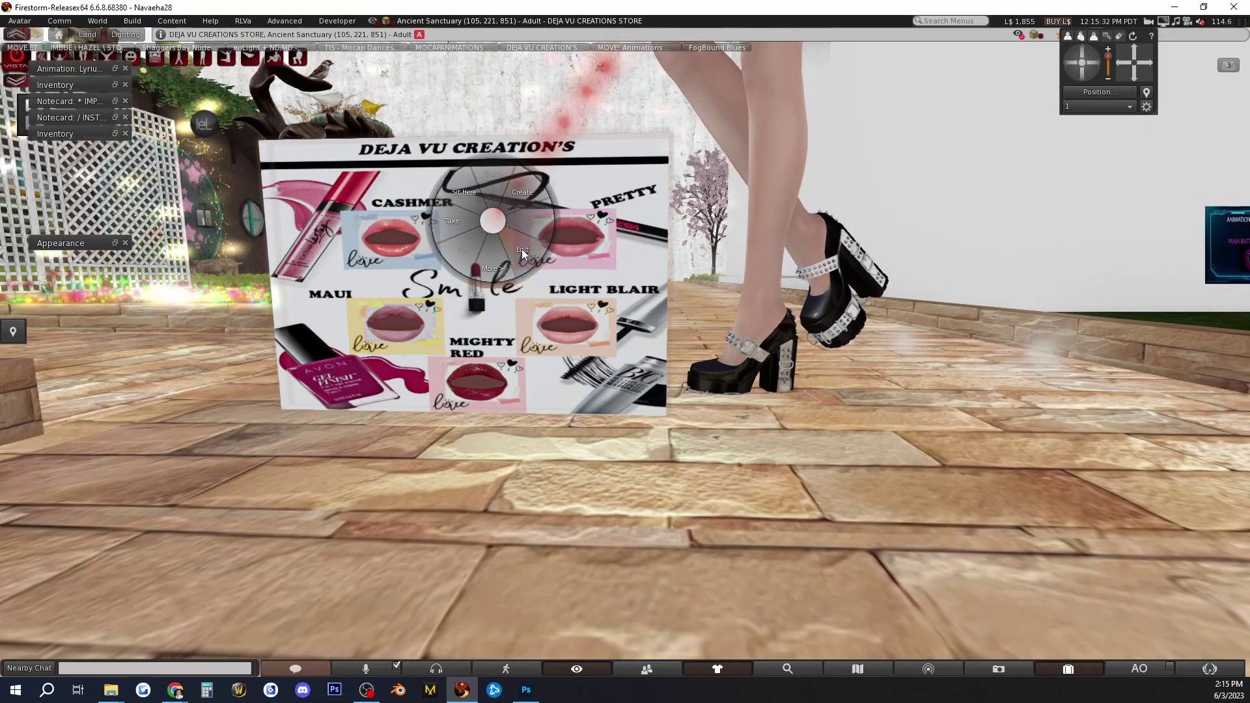
{"action": "left_click", "coordinate": [469, 241]}
{"action": "left_click", "coordinate": [1181, 252]}
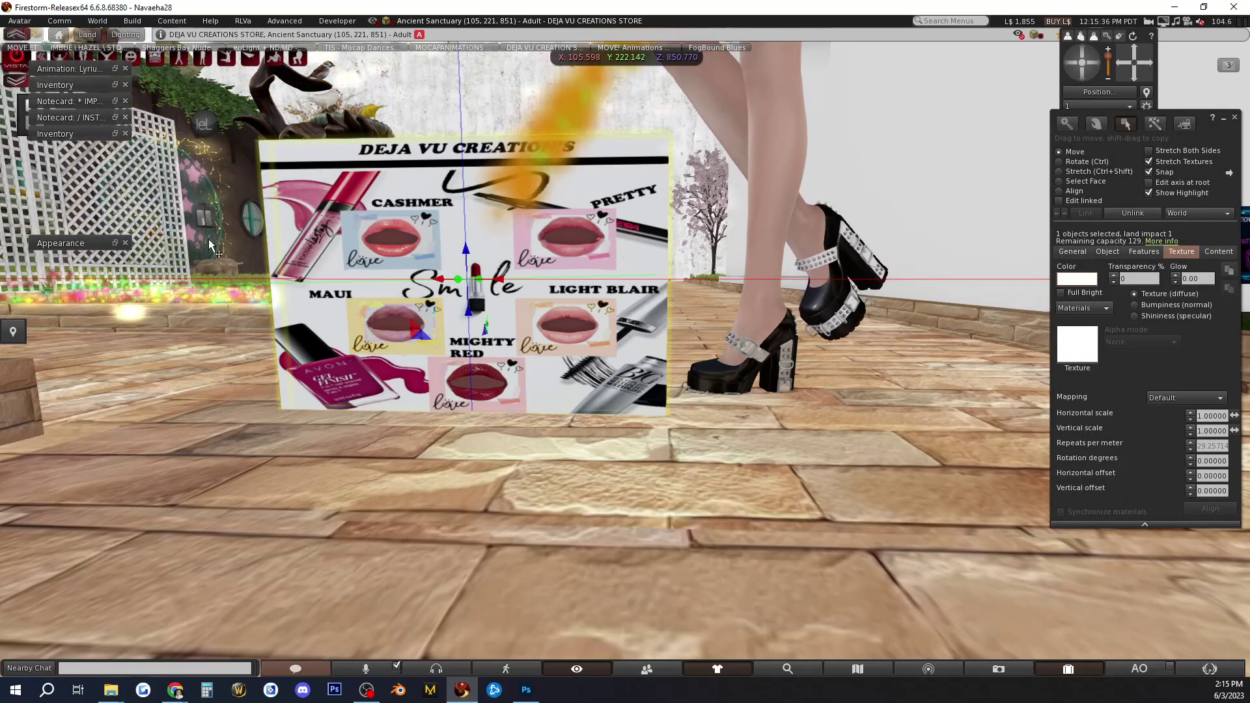
Find the LIPSTICK PACK HUD texture in the inventory's MAKEUP, LIPSTICK folder and preview it.
{"action": "left_click", "coordinate": [110, 132]}
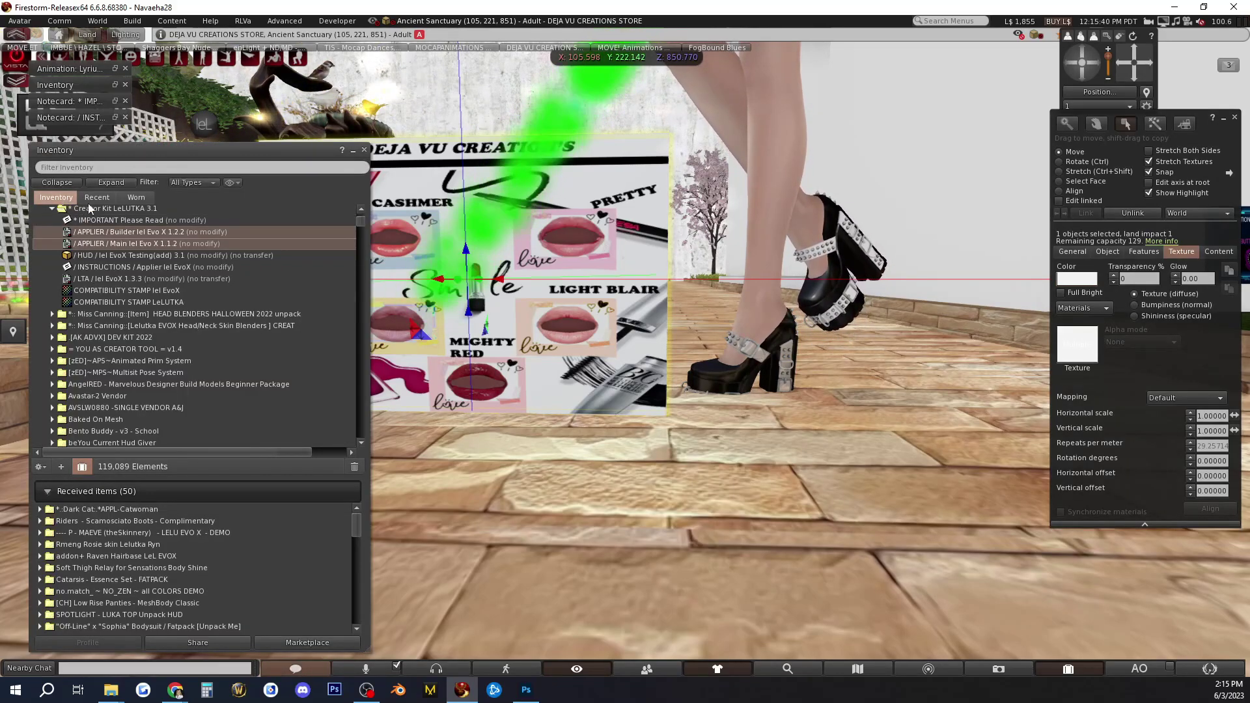
{"action": "left_click", "coordinate": [109, 85]}
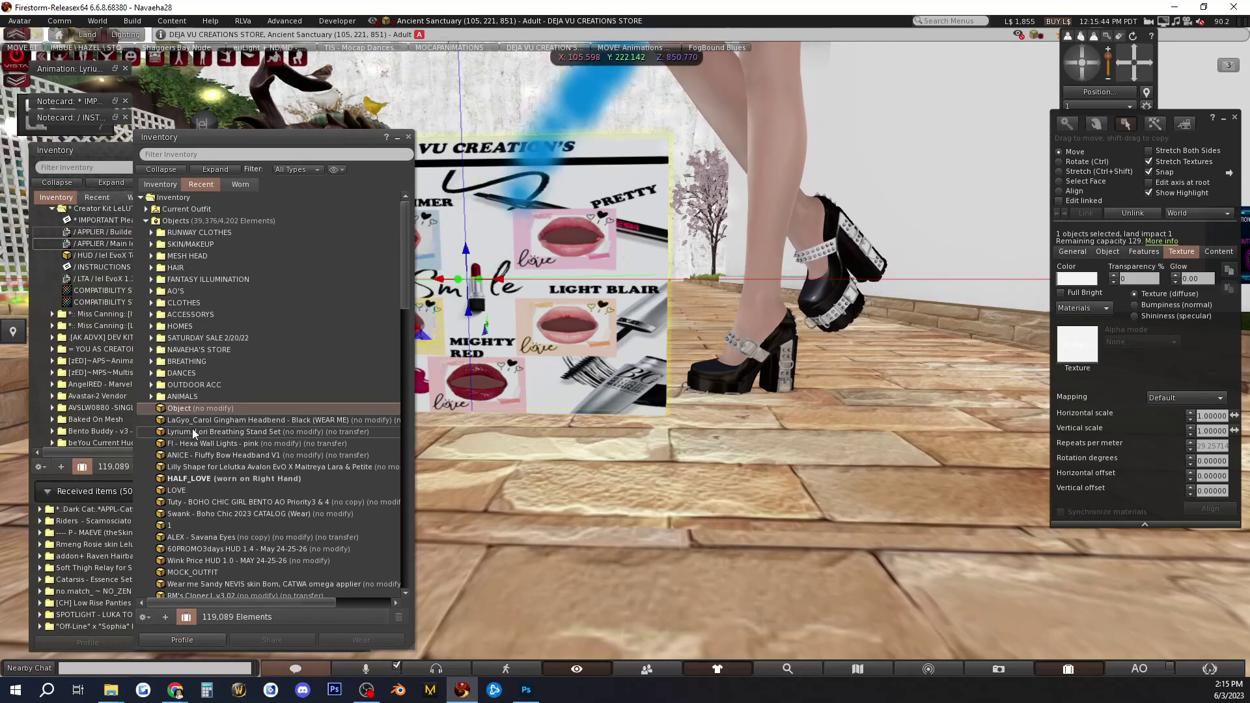
{"action": "left_click", "coordinate": [162, 184]}
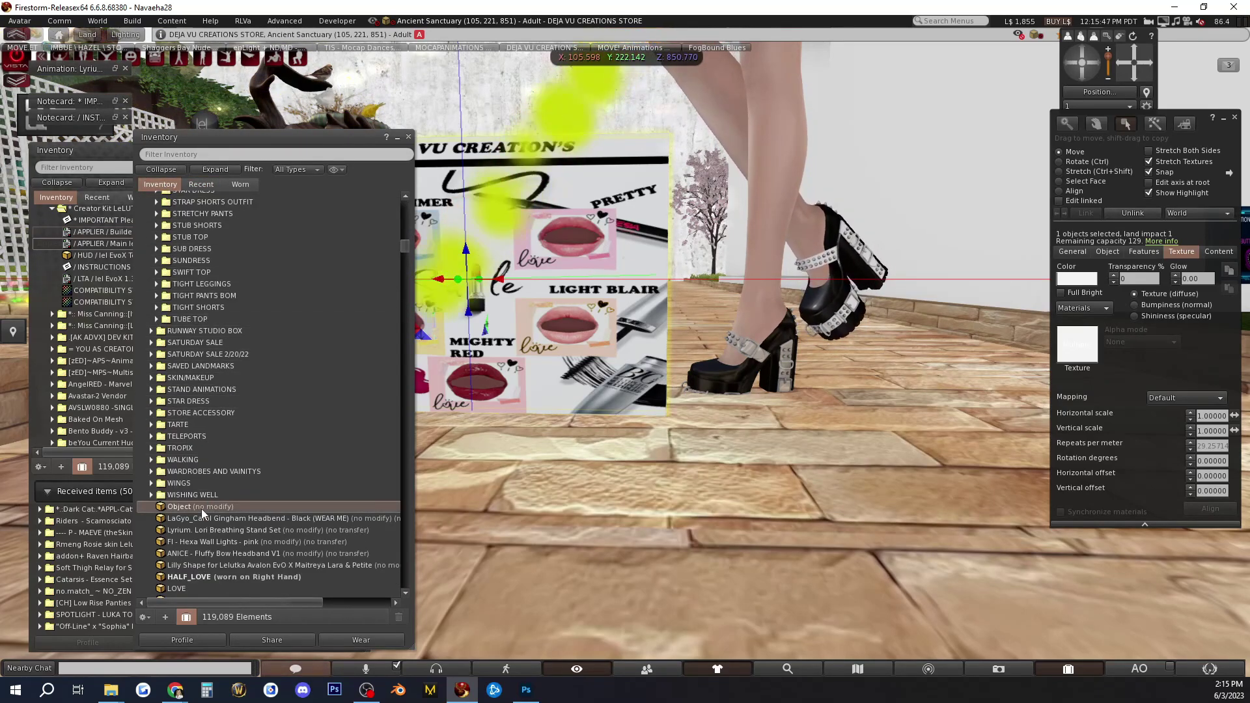
{"action": "scroll", "coordinate": [226, 411], "scroll_direction": "up", "scroll_amount": 2}
{"action": "left_click_drag", "start_coordinate": [407, 248], "coordinate": [400, 235]}
{"action": "double_click", "coordinate": [194, 319]}
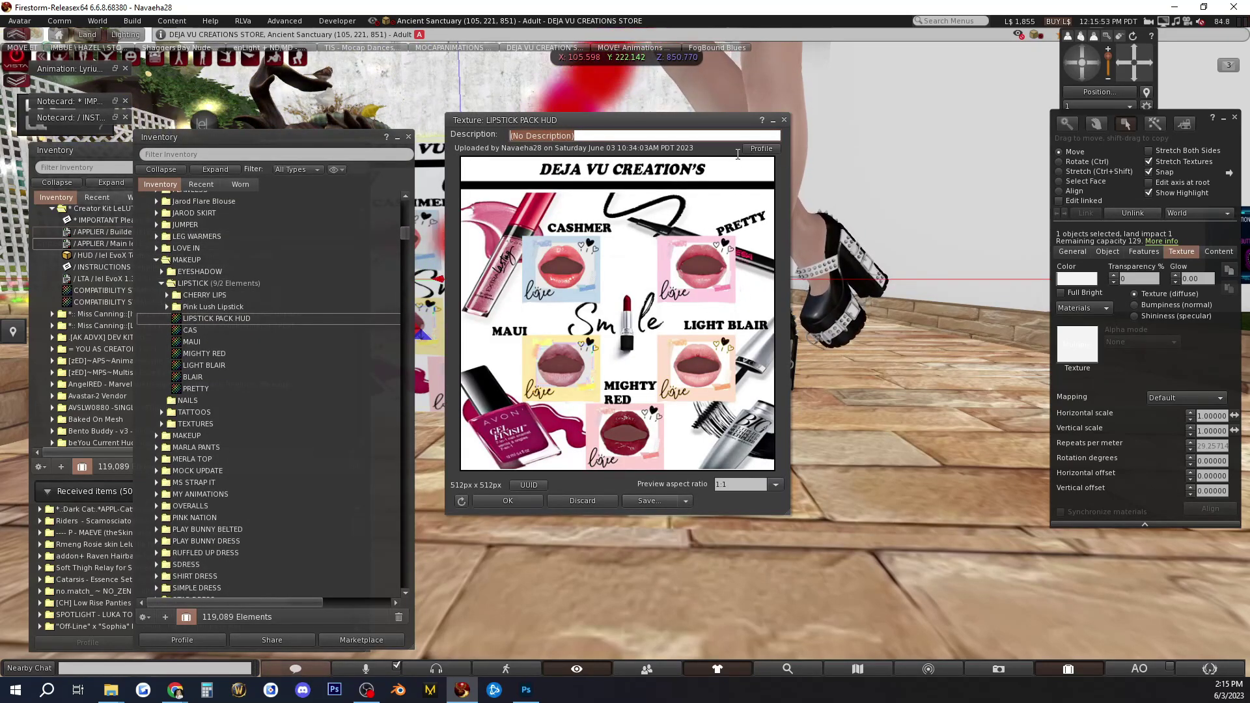
{"action": "left_click", "coordinate": [507, 501]}
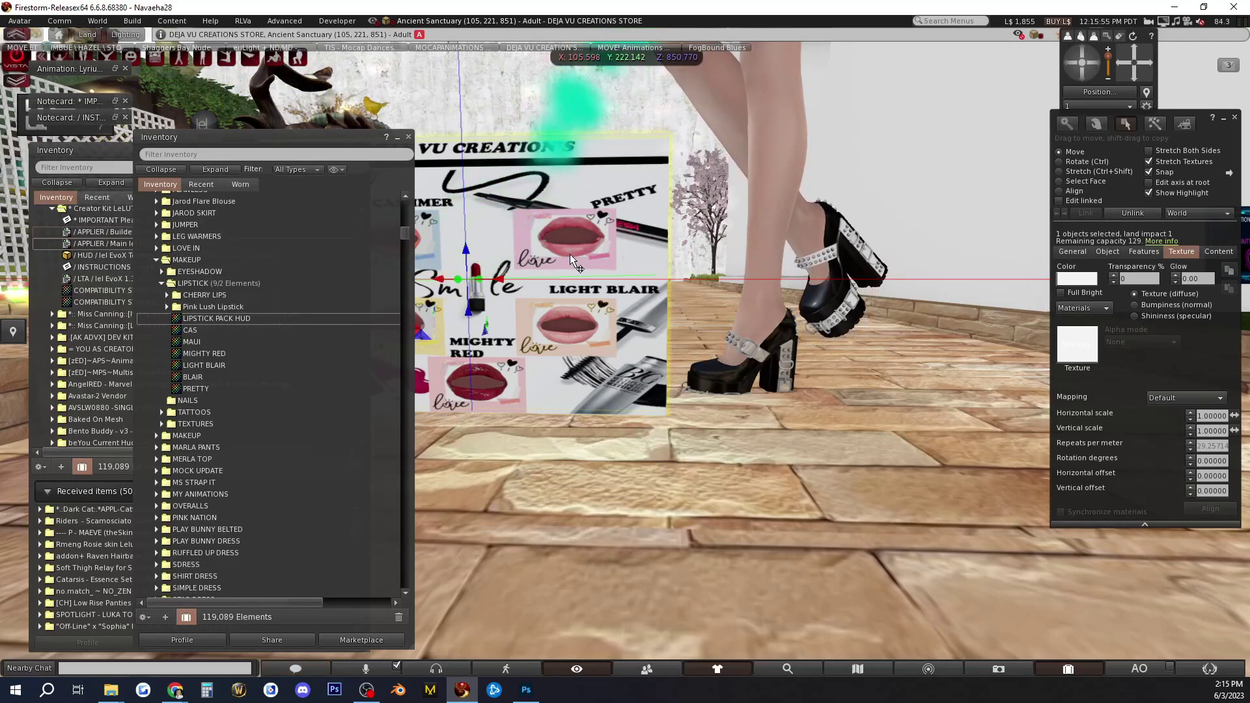
Arrange the inventory windows clear of the board and apply the Blank texture to the whole board.
{"action": "left_click_drag", "start_coordinate": [361, 142], "coordinate": [238, 129]}
{"action": "left_click", "coordinate": [354, 151]}
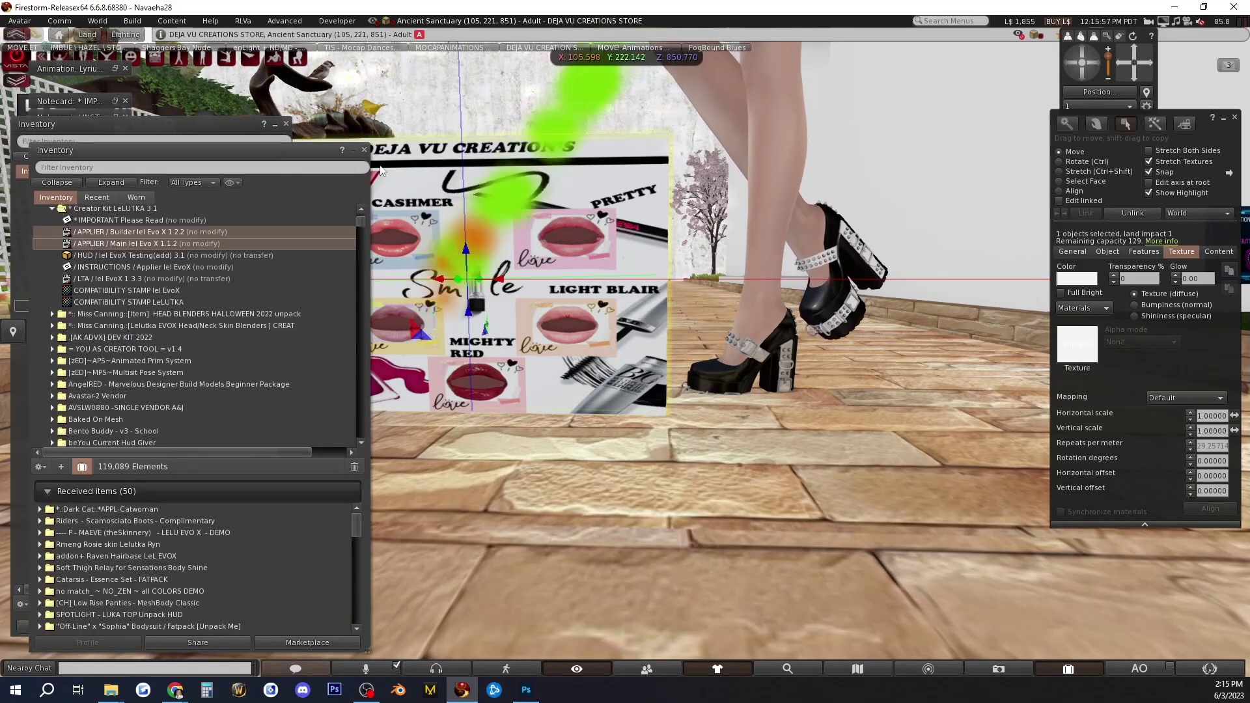
{"action": "left_click", "coordinate": [1124, 60]}
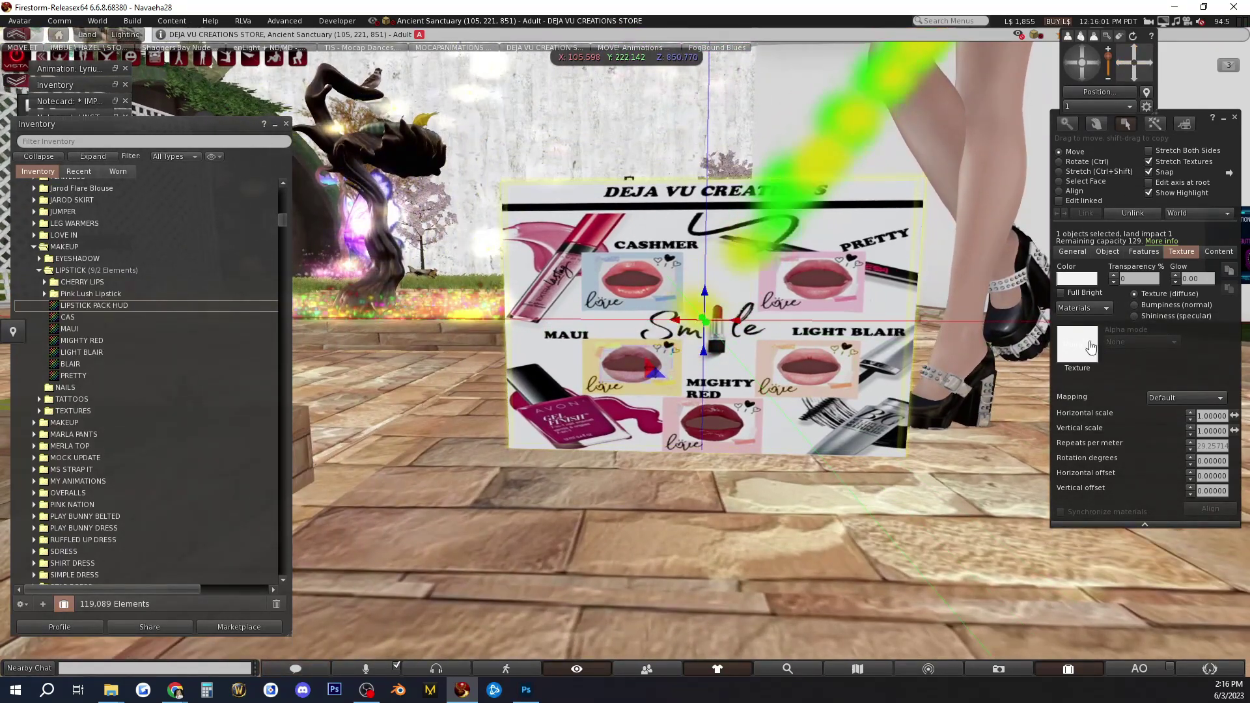
{"action": "left_click", "coordinate": [1091, 347]}
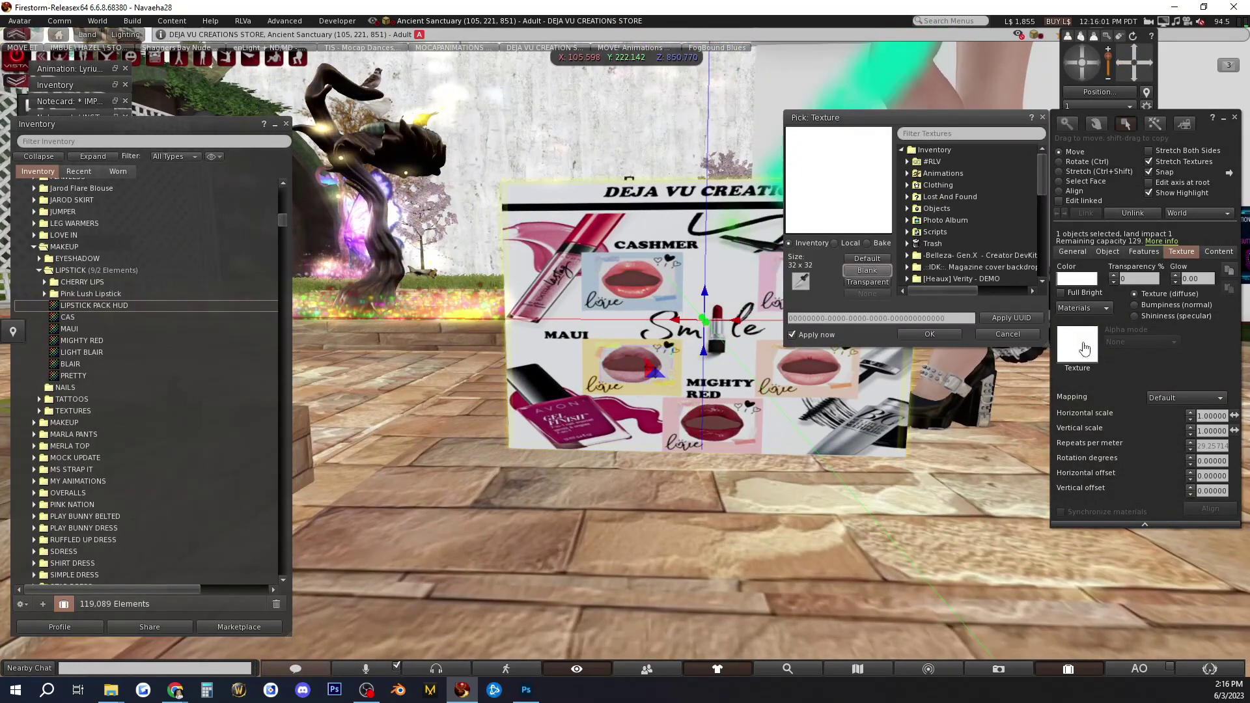
{"action": "left_click", "coordinate": [867, 270]}
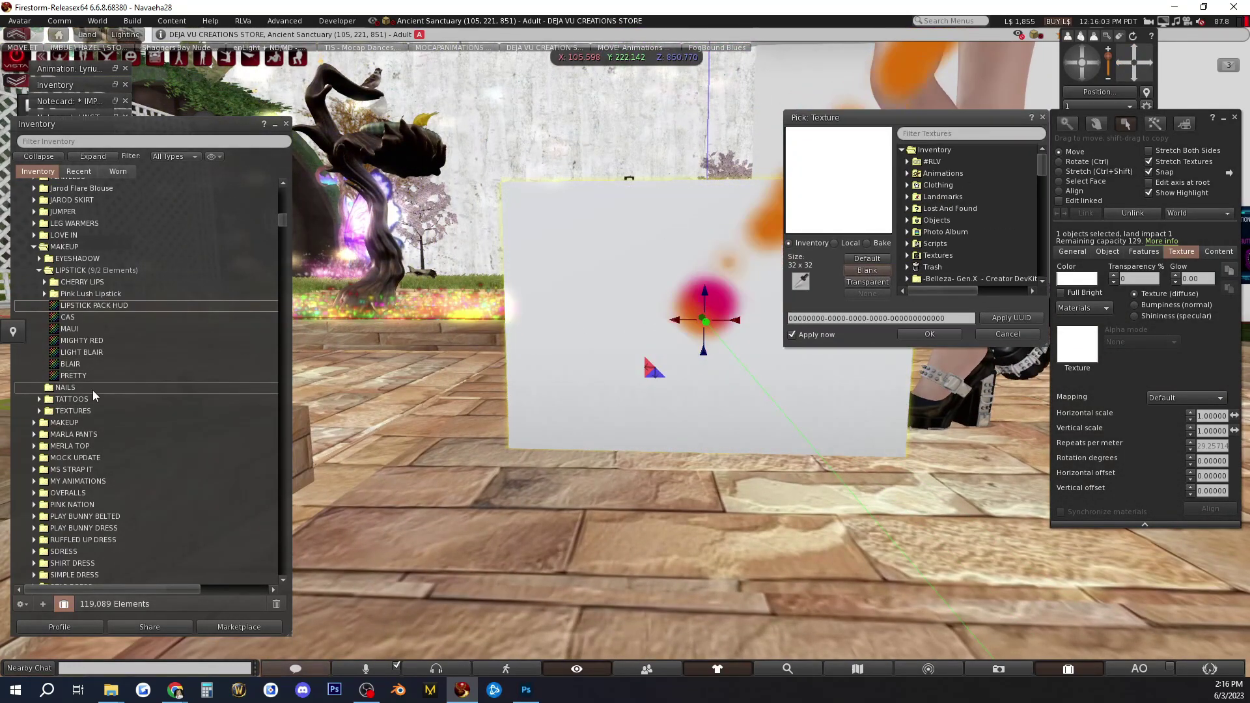
Apply the LIPSTICK PACK HUD texture to the board using face selection, and return to move mode.
{"action": "left_click", "coordinate": [1061, 181]}
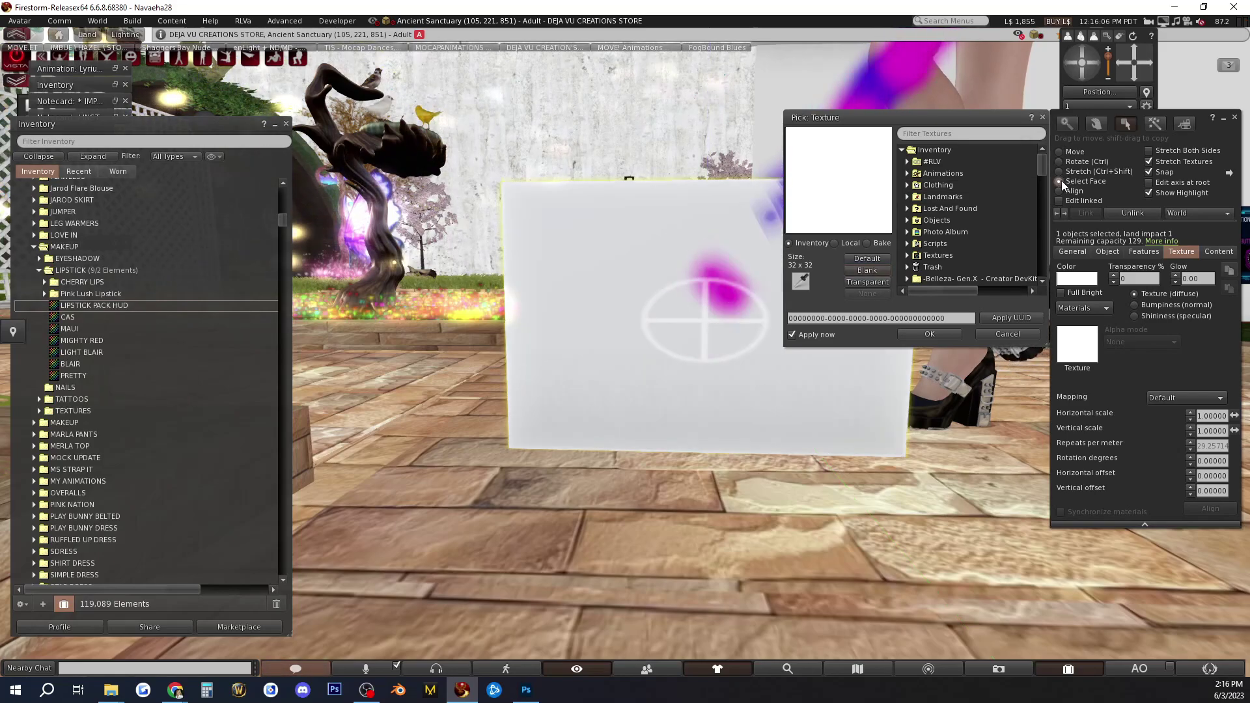
{"action": "left_click", "coordinate": [928, 334]}
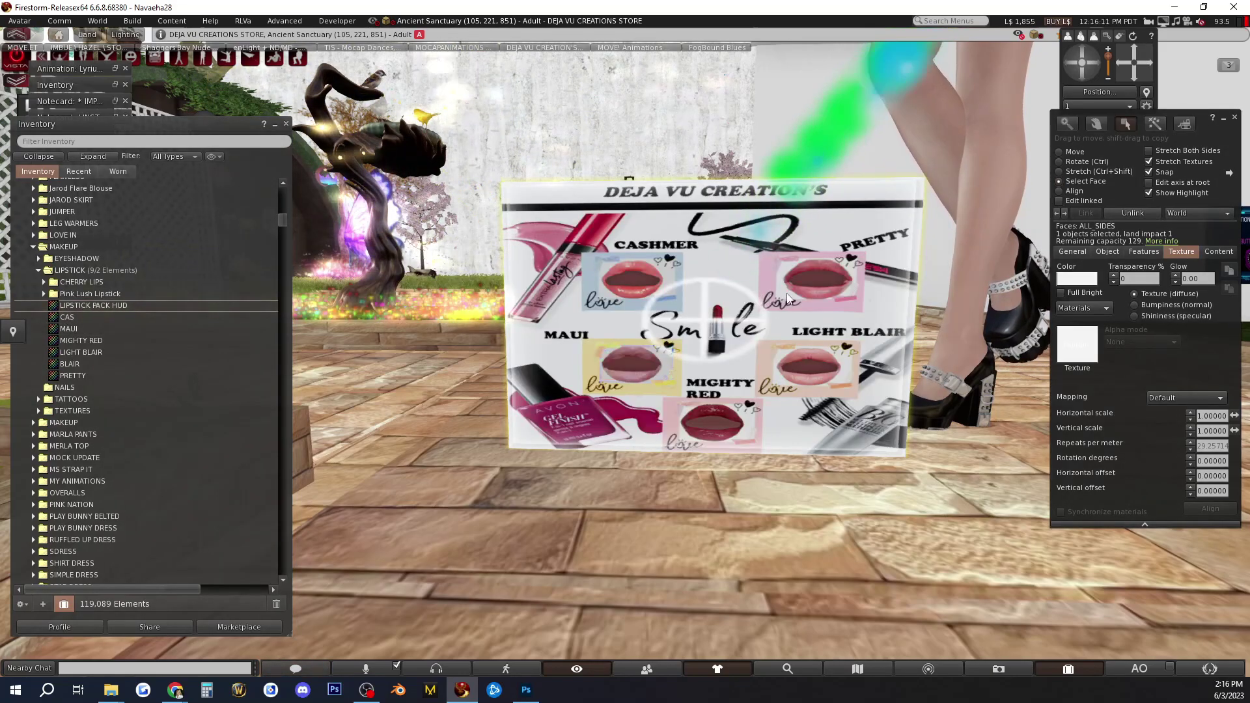
{"action": "left_click", "coordinate": [1058, 151]}
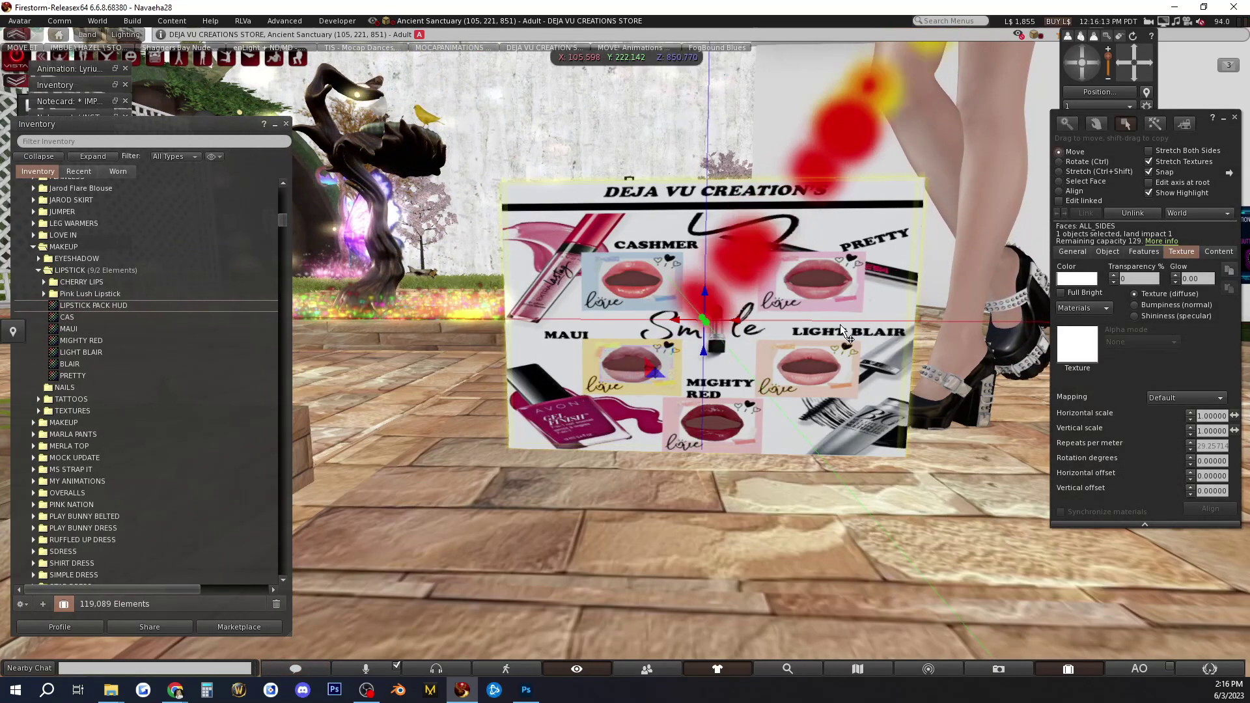
{"action": "scroll", "coordinate": [837, 324], "scroll_direction": "up", "scroll_amount": 2}
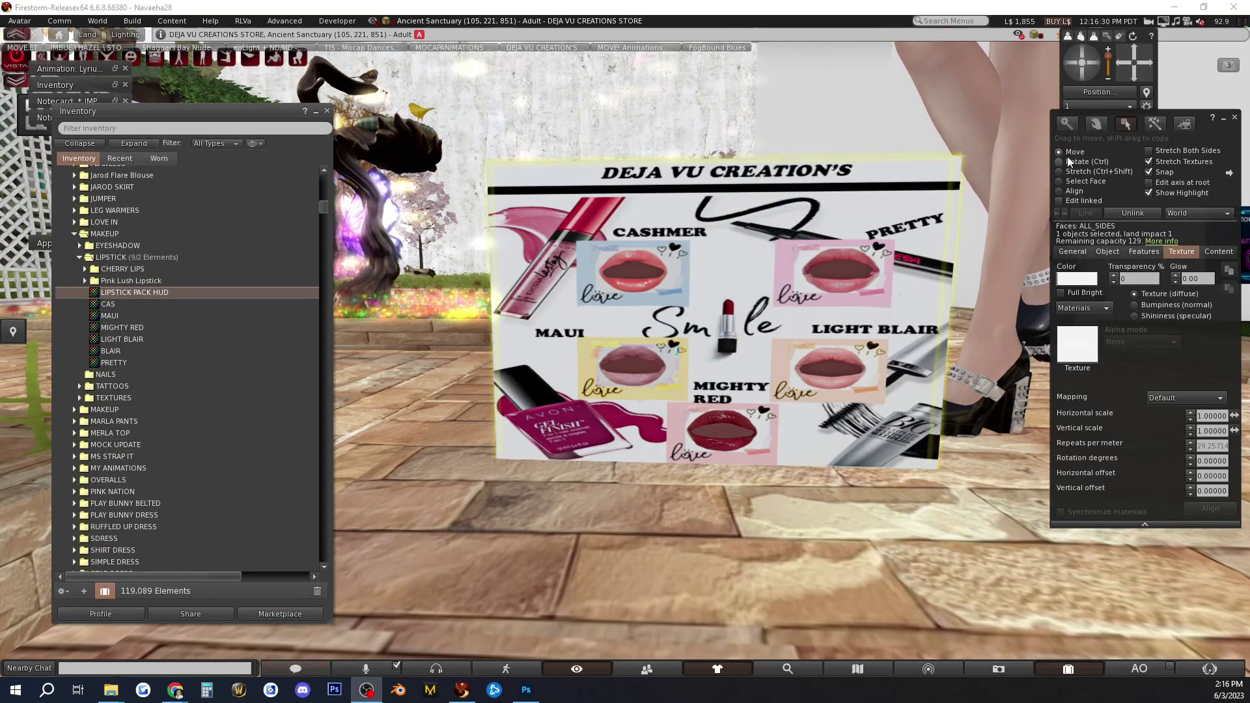
Create a box on the ground in front of the lipstick board and scale it down uniformly to about 0.124 m.
{"action": "left_click", "coordinate": [1154, 125]}
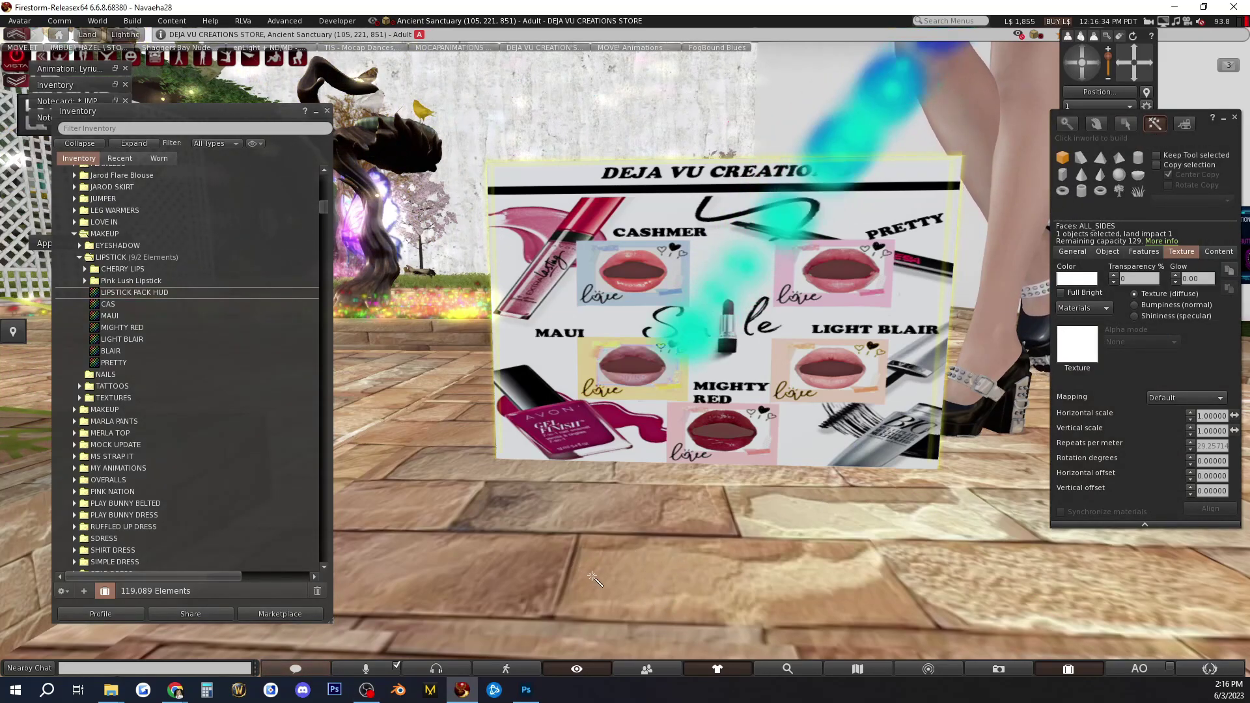
{"action": "left_click", "coordinate": [638, 568]}
{"action": "scroll", "coordinate": [638, 567], "scroll_direction": "down", "scroll_amount": 5}
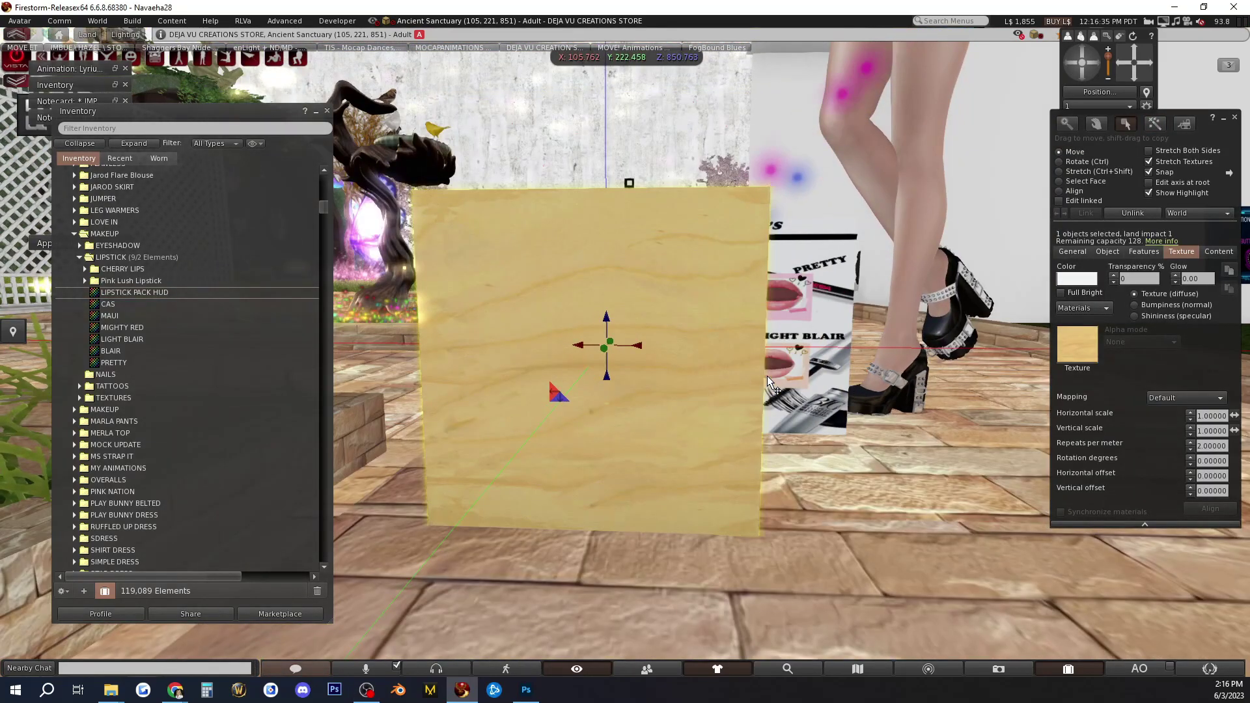
{"action": "left_click", "coordinate": [1059, 171]}
{"action": "left_click_drag", "start_coordinate": [772, 184], "coordinate": [563, 404]}
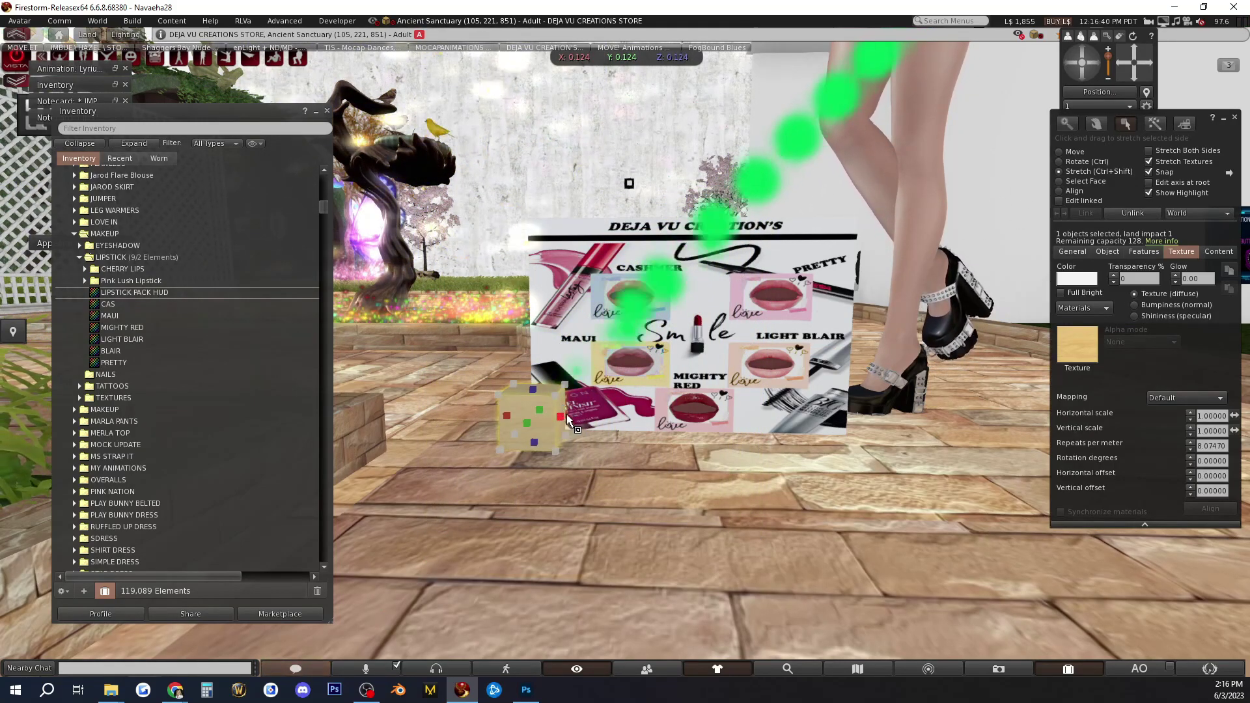
Move the small box up in front of the board, beside the CASHMER lips frame.
{"action": "left_click", "coordinate": [1060, 151]}
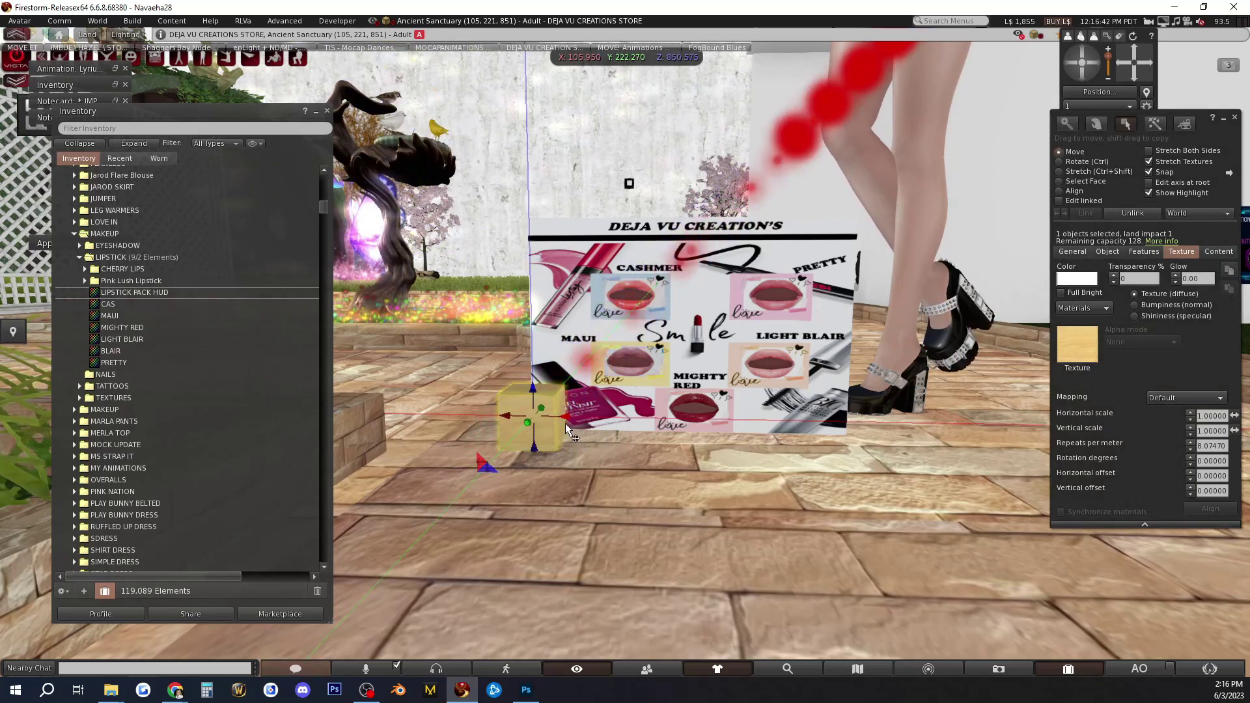
{"action": "left_click_drag", "start_coordinate": [531, 394], "coordinate": [641, 287]}
{"action": "scroll", "coordinate": [666, 292], "scroll_direction": "up", "scroll_amount": 3}
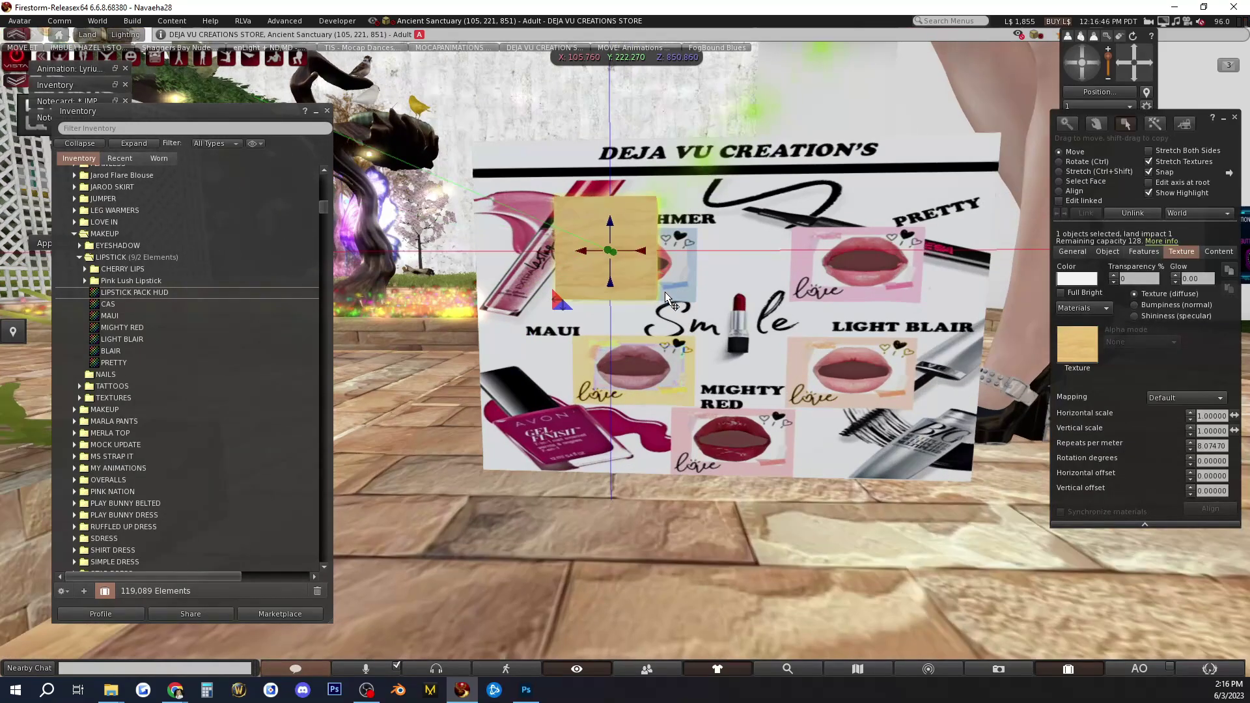